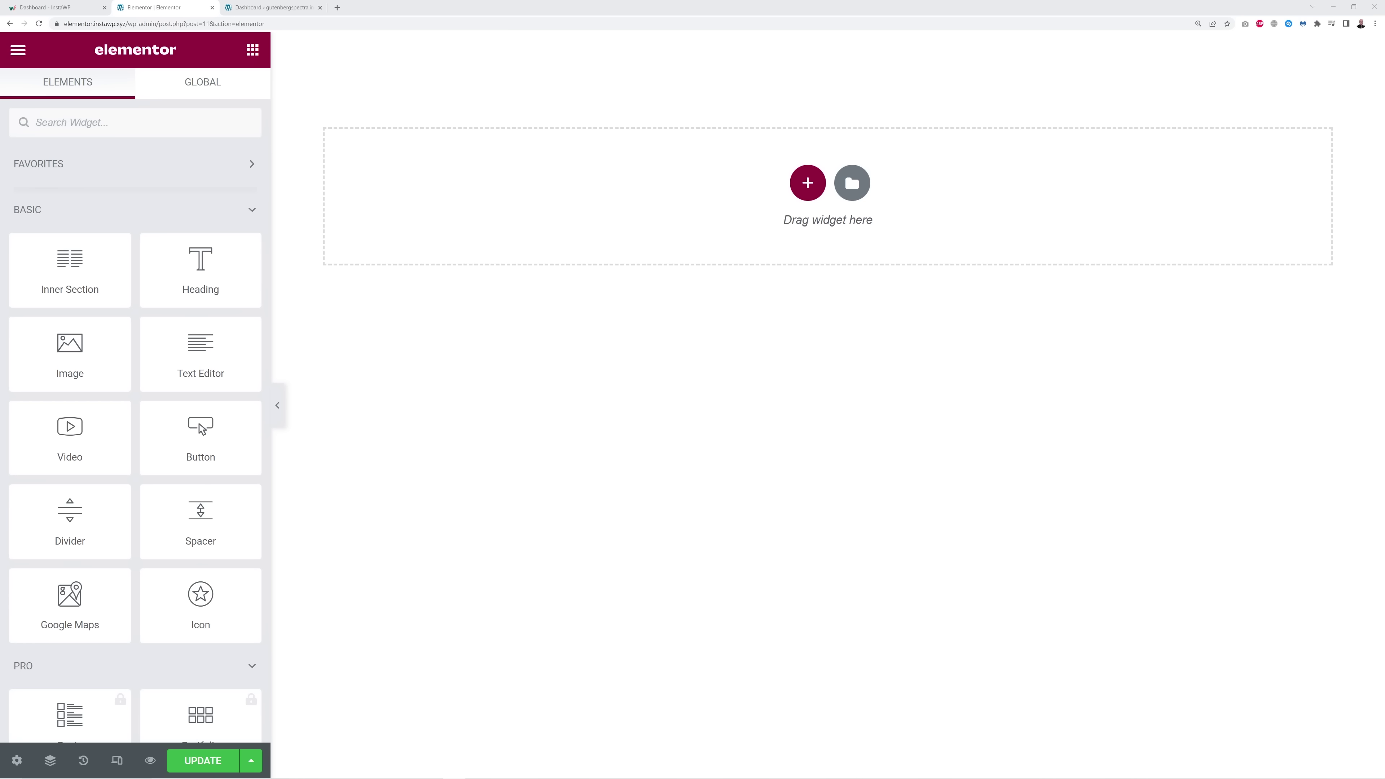
- Add a single-column section to the empty page and a three-column section below it
left_click(805, 186)
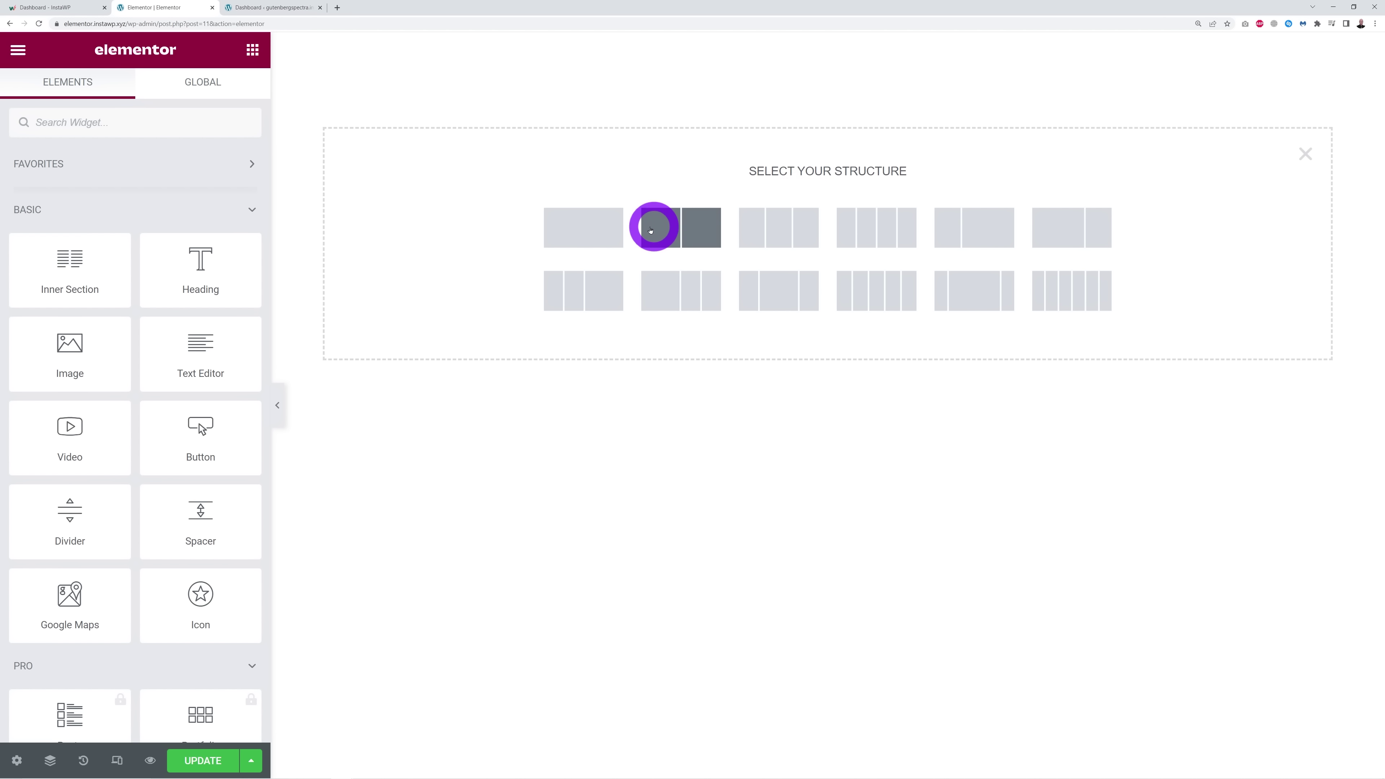
left_click(603, 232)
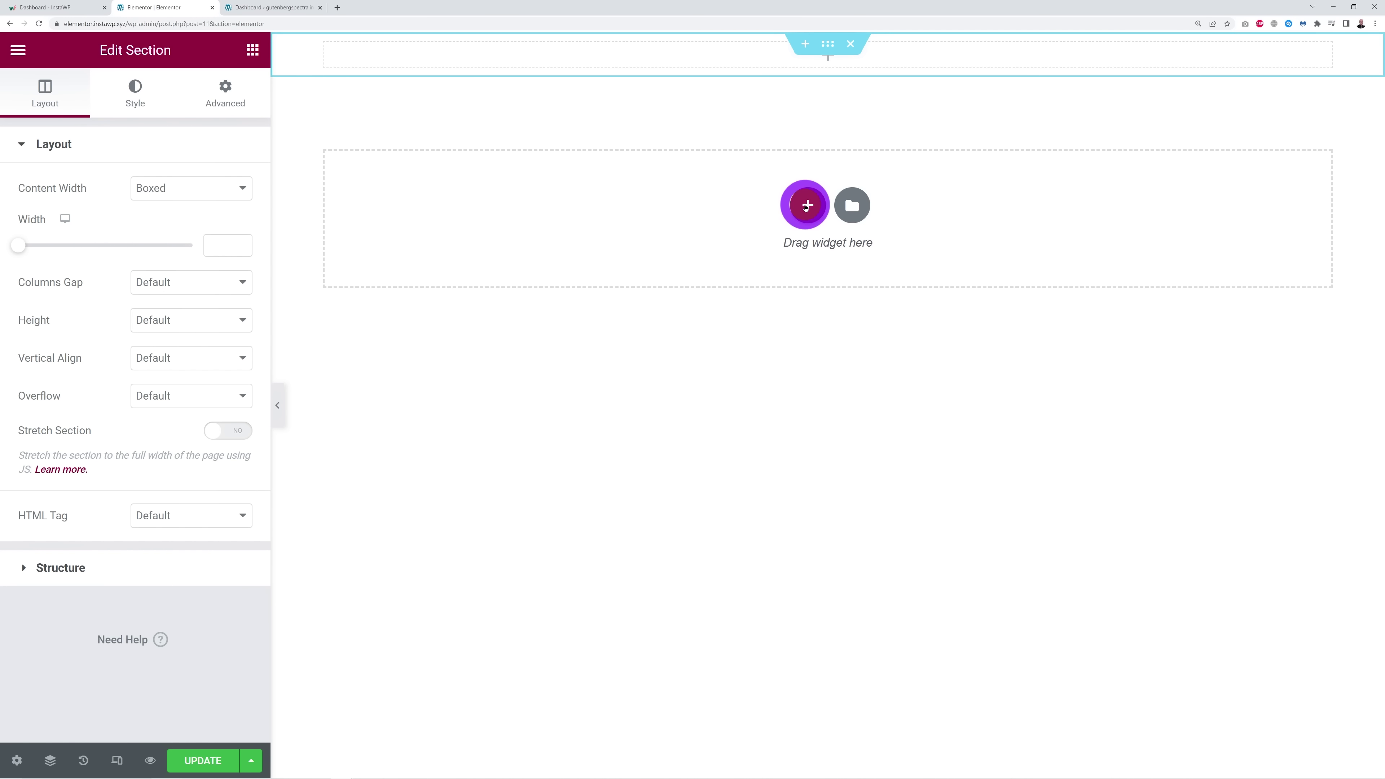
left_click(805, 206)
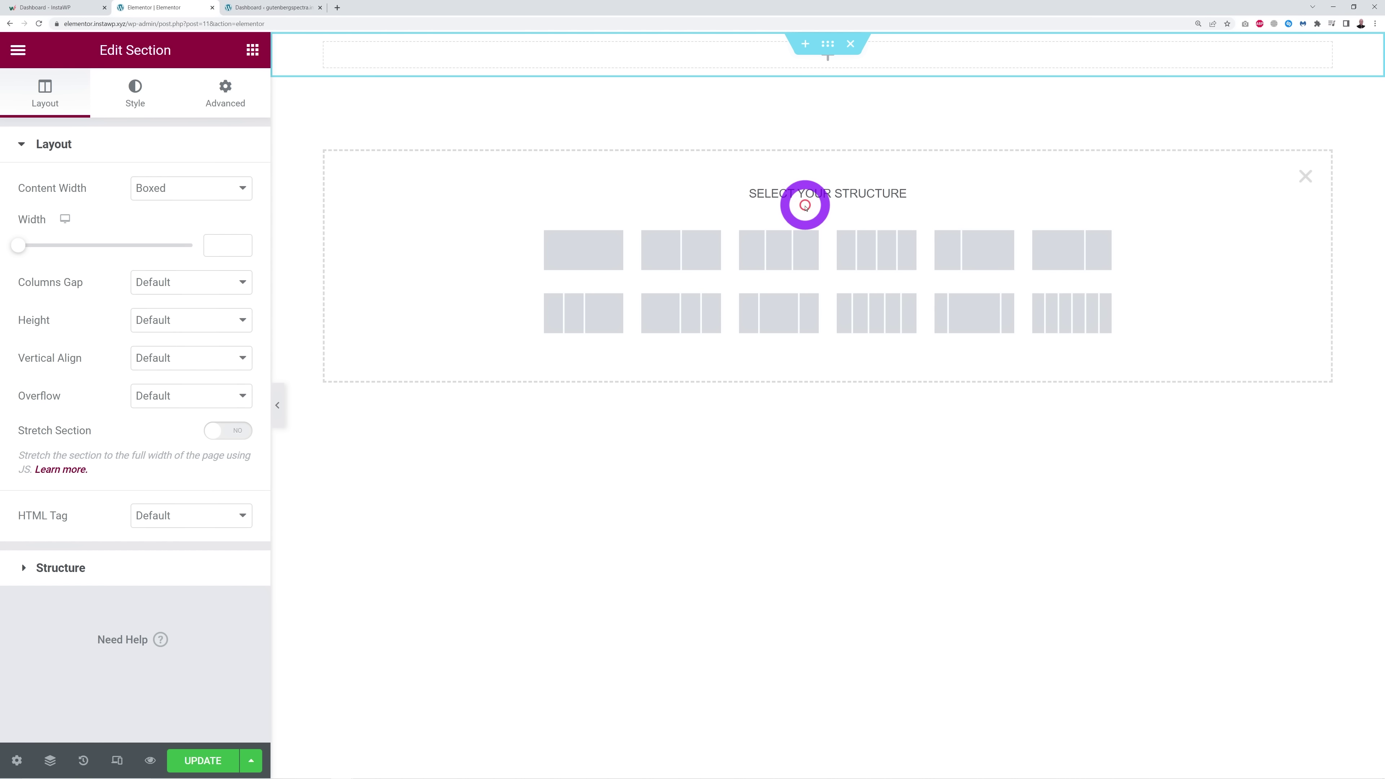
left_click(781, 255)
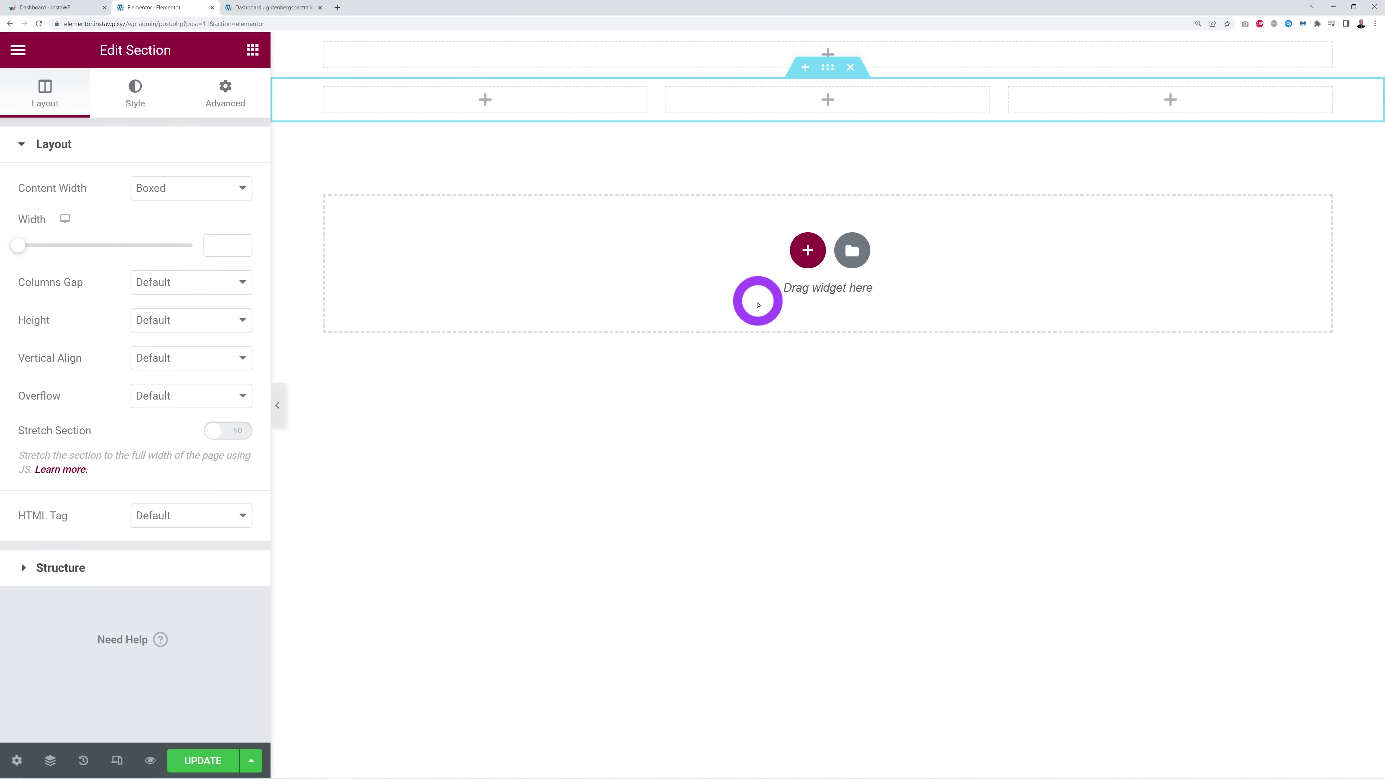
- Place an Inner Section widget in each of the three columns of the second section
left_click(253, 52)
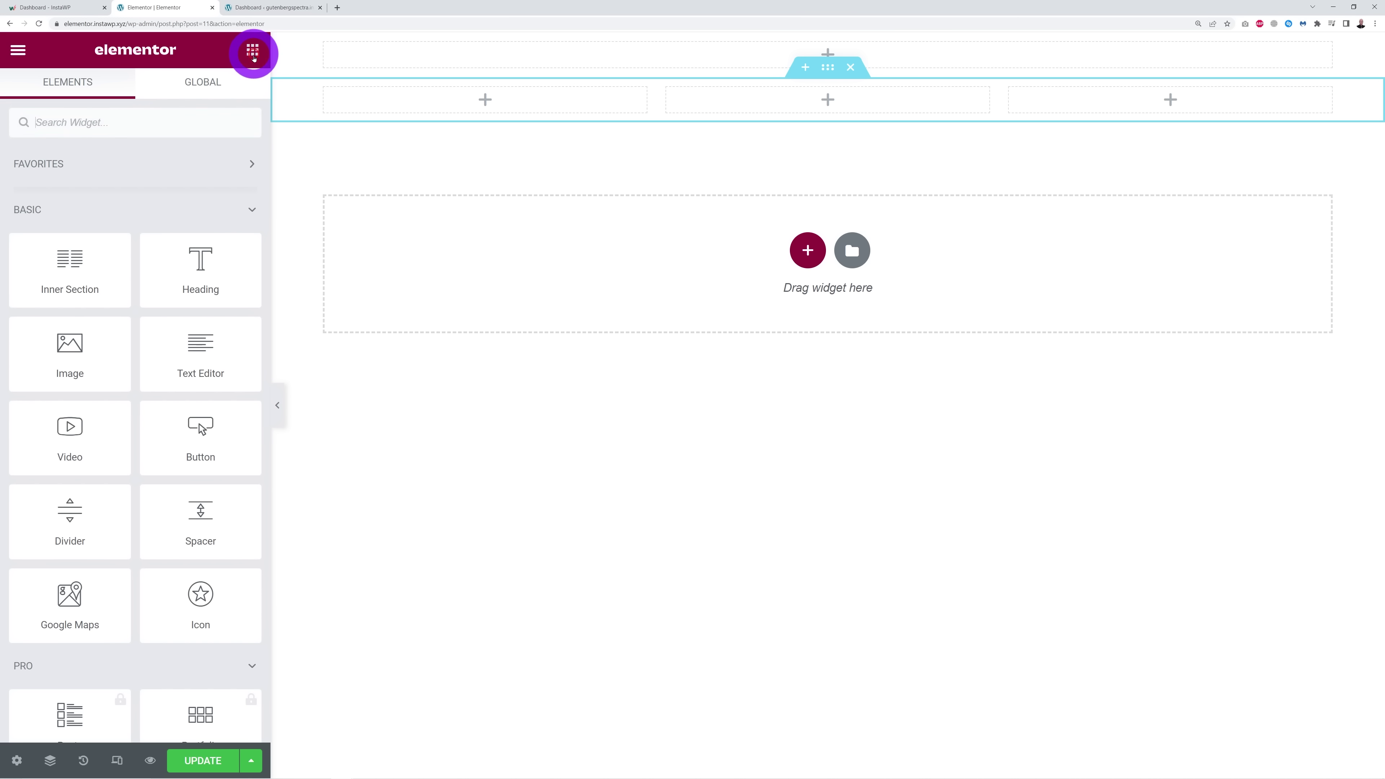
left_click_drag(77, 263, 365, 99)
left_click(251, 50)
left_click_drag(90, 256, 686, 112)
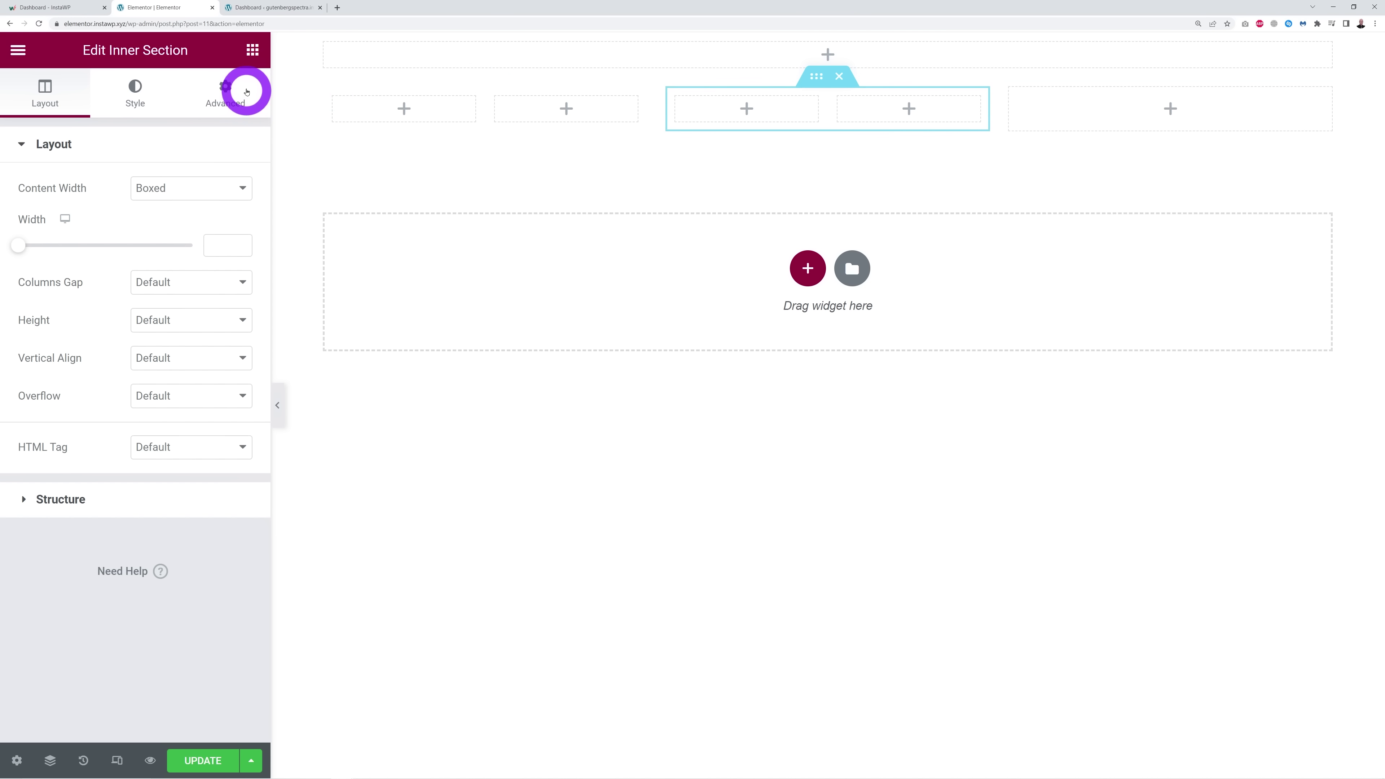
left_click(252, 52)
left_click_drag(68, 260, 1060, 104)
left_click(252, 51)
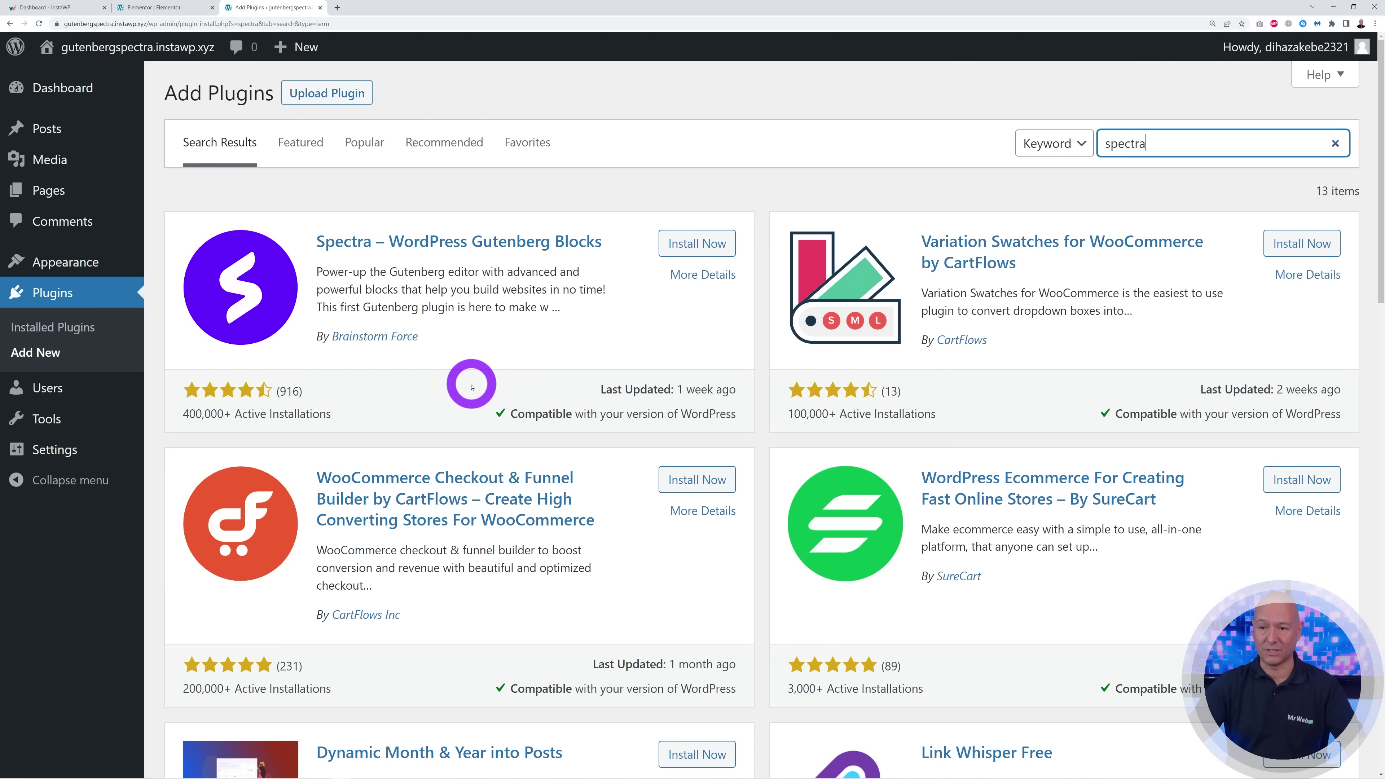
- Install and activate the Spectra – WordPress Gutenberg Blocks plugin on the gutenbergspectra site
left_click(715, 240)
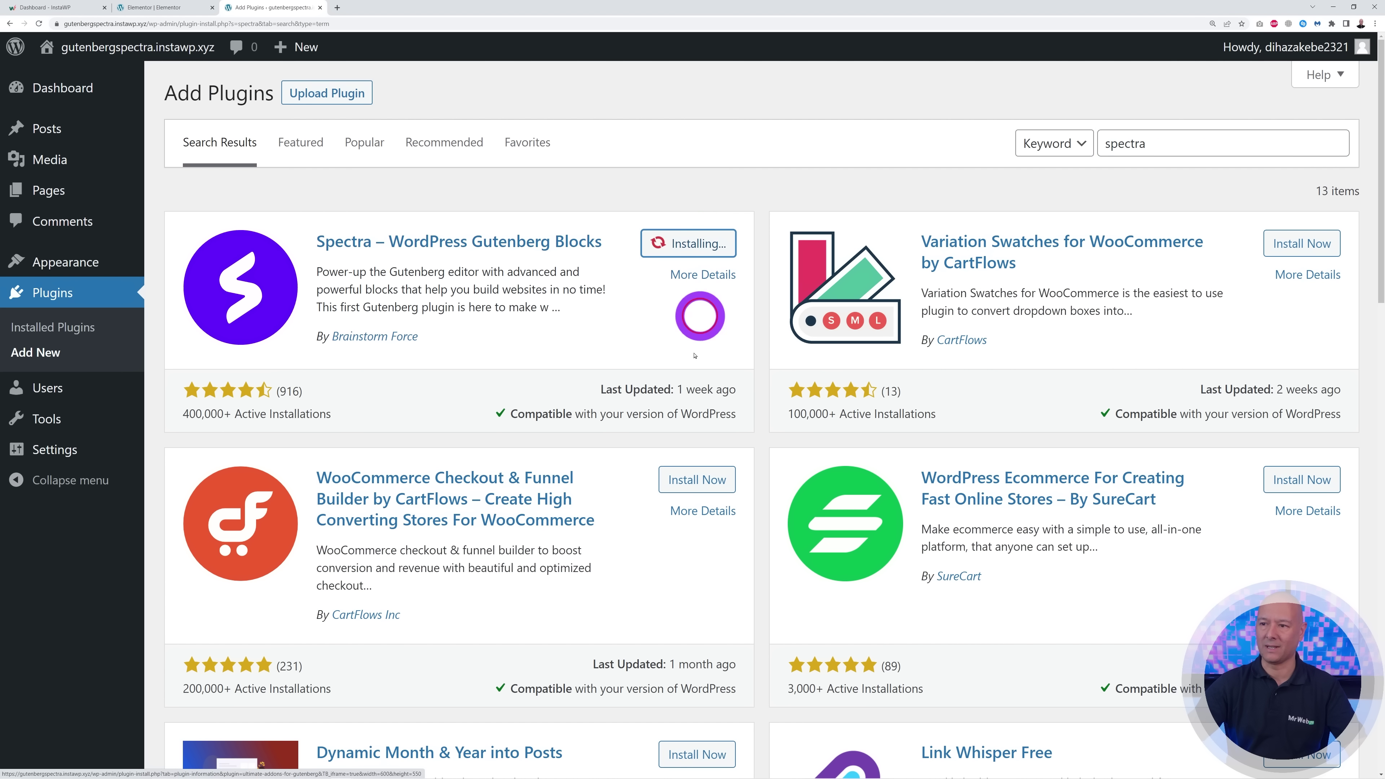
left_click(711, 244)
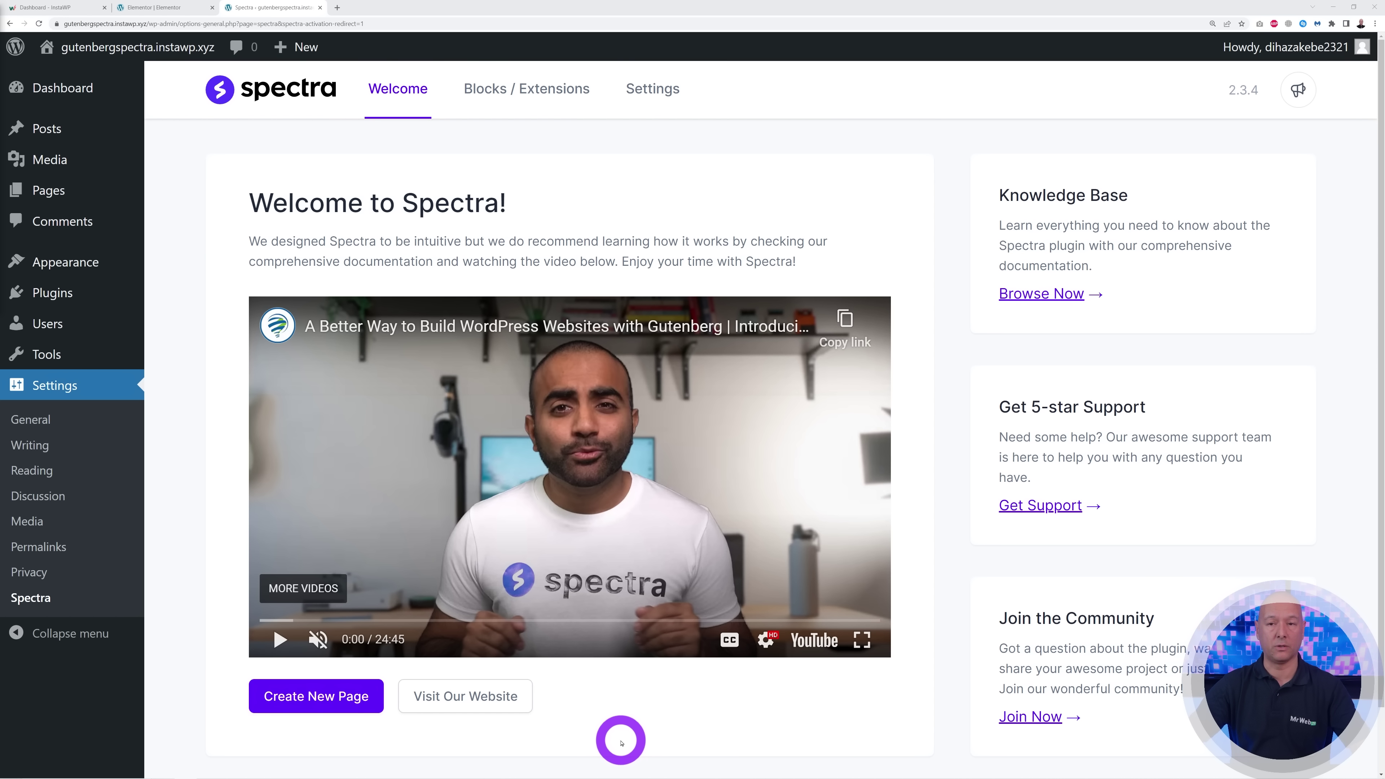
- Create a new WordPress page and title it "Test Page"
mouse_move(65, 208)
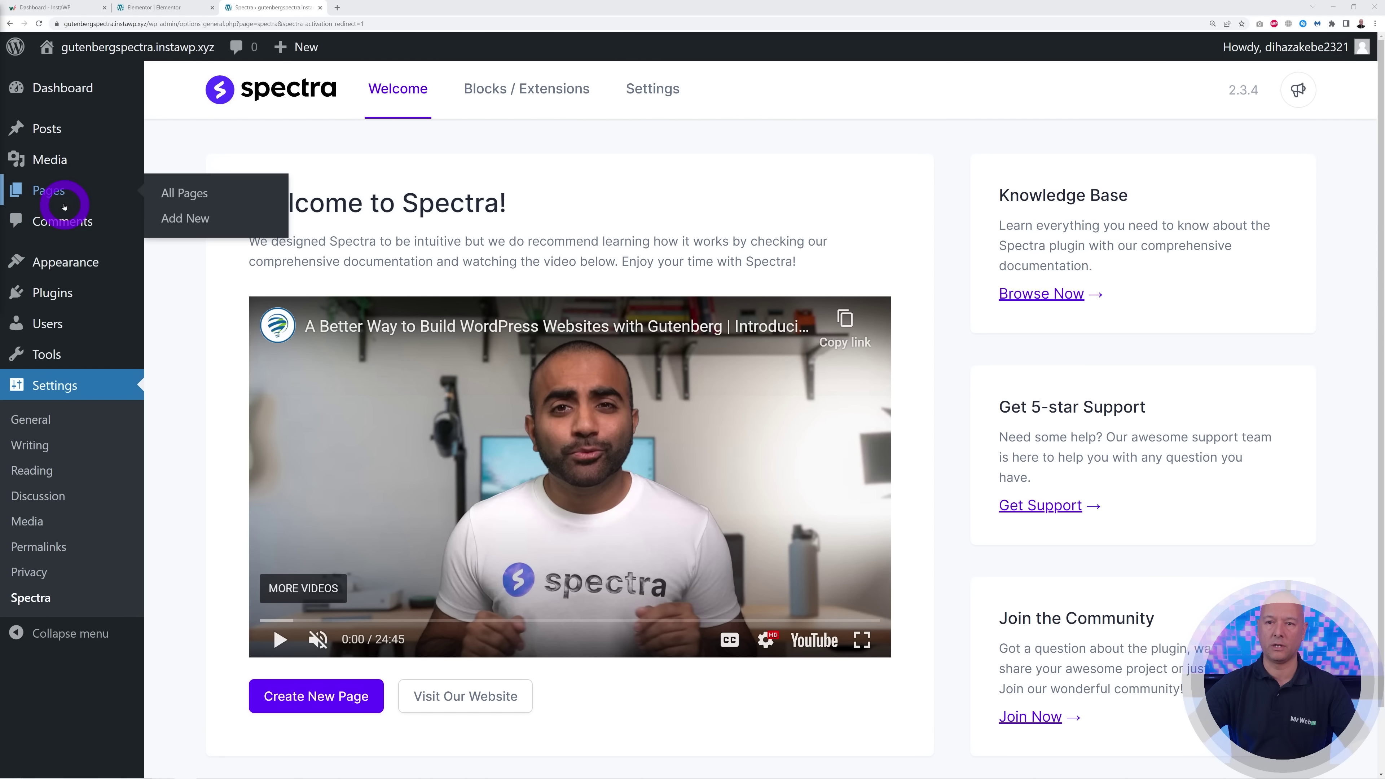
left_click(188, 220)
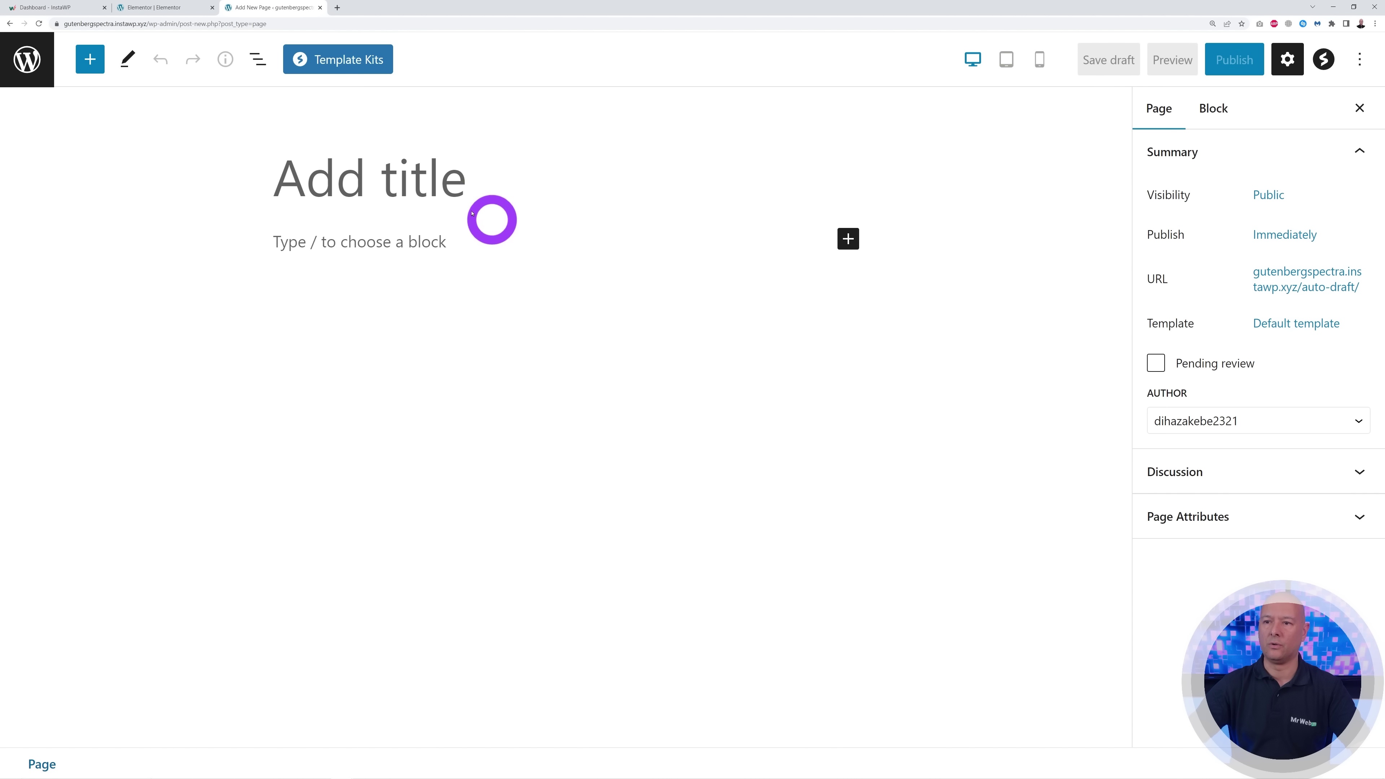
type("Test Page")
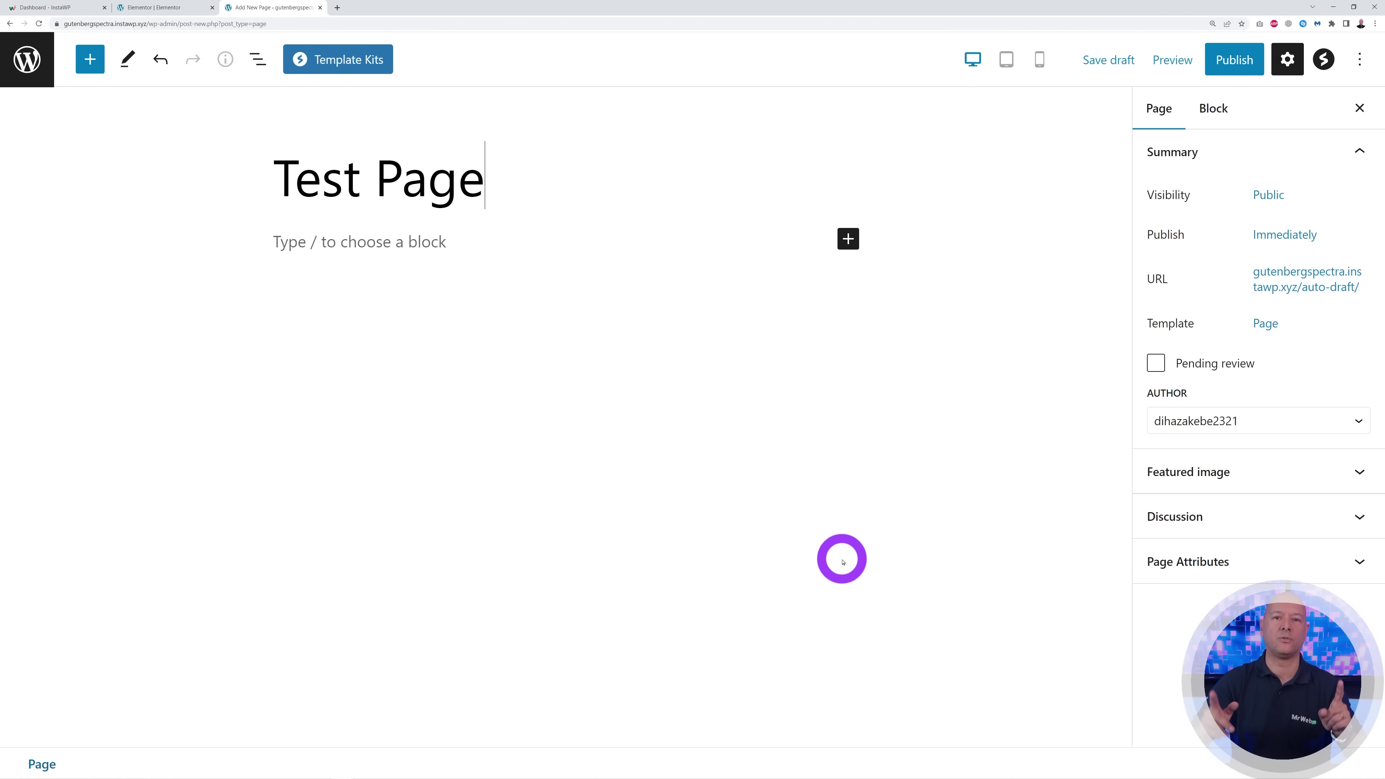
- Insert a Spectra Container block with the single-column layout below the page title
left_click(848, 238)
left_click(89, 60)
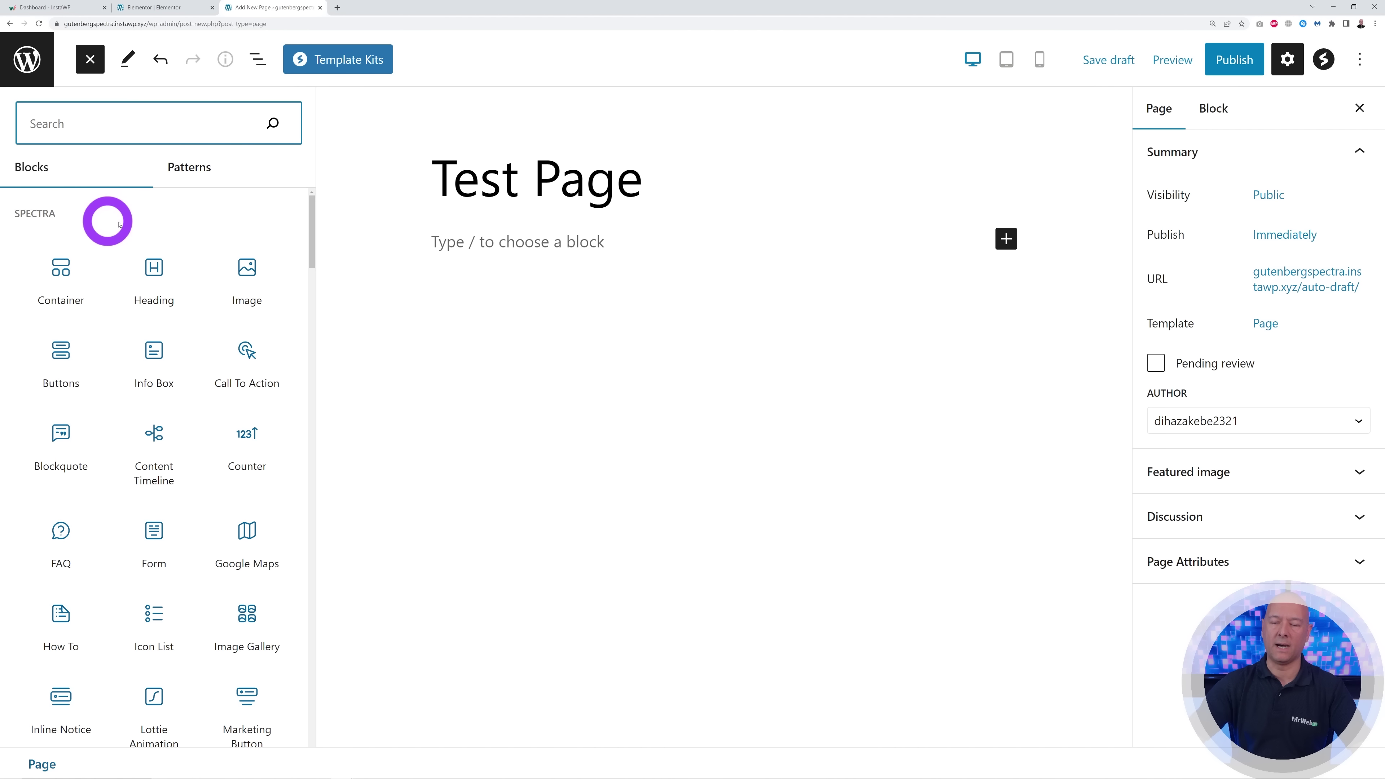
left_click(59, 268)
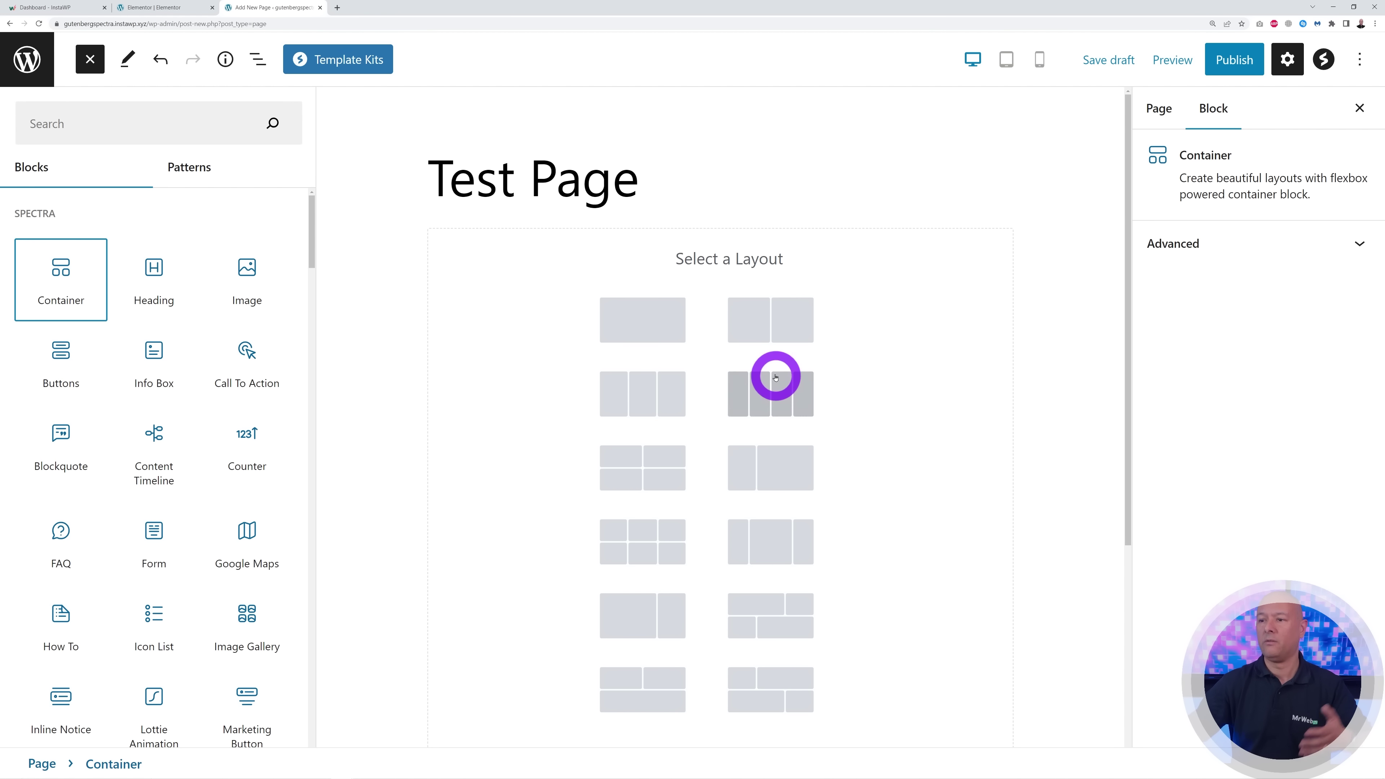
left_click(652, 330)
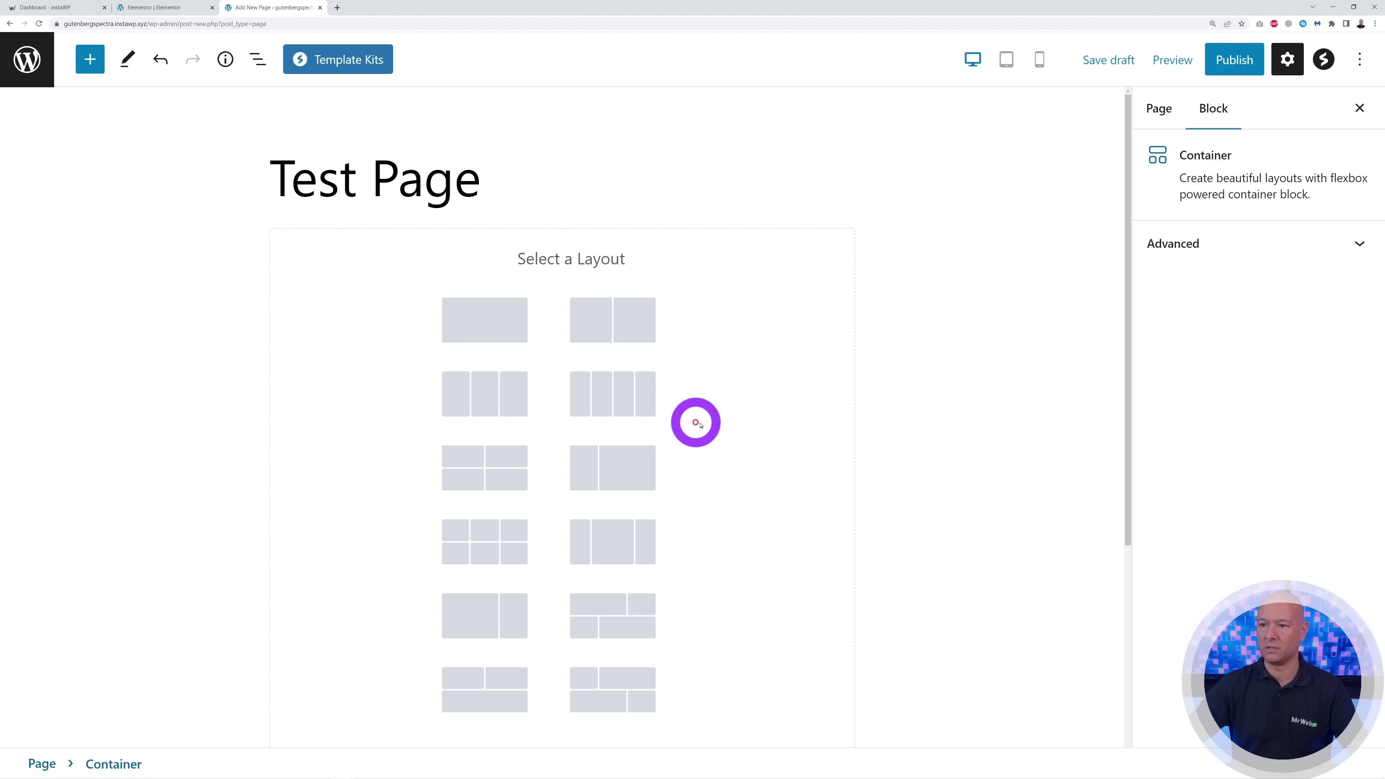
left_click(506, 326)
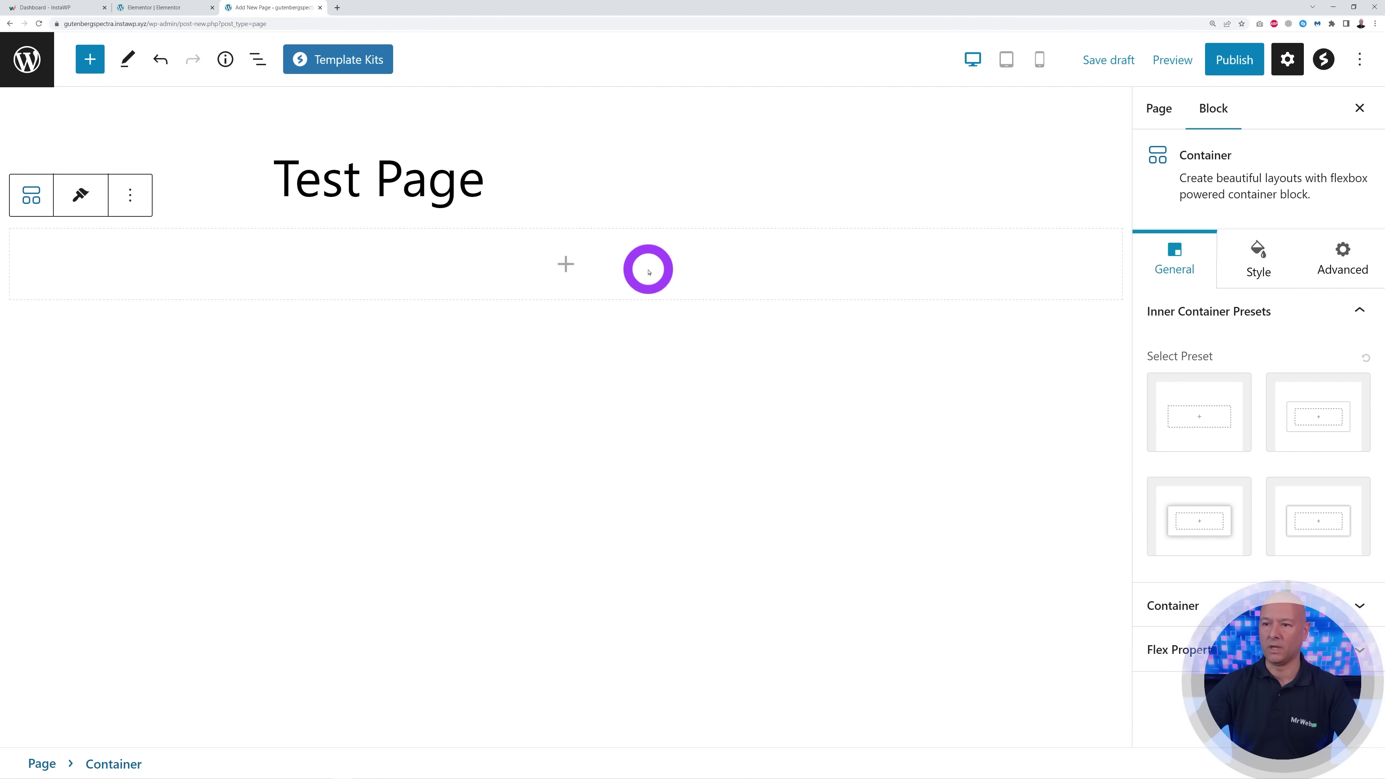
- Insert a second Spectra Container block with the three-equal-column layout below the first container
left_click(90, 59)
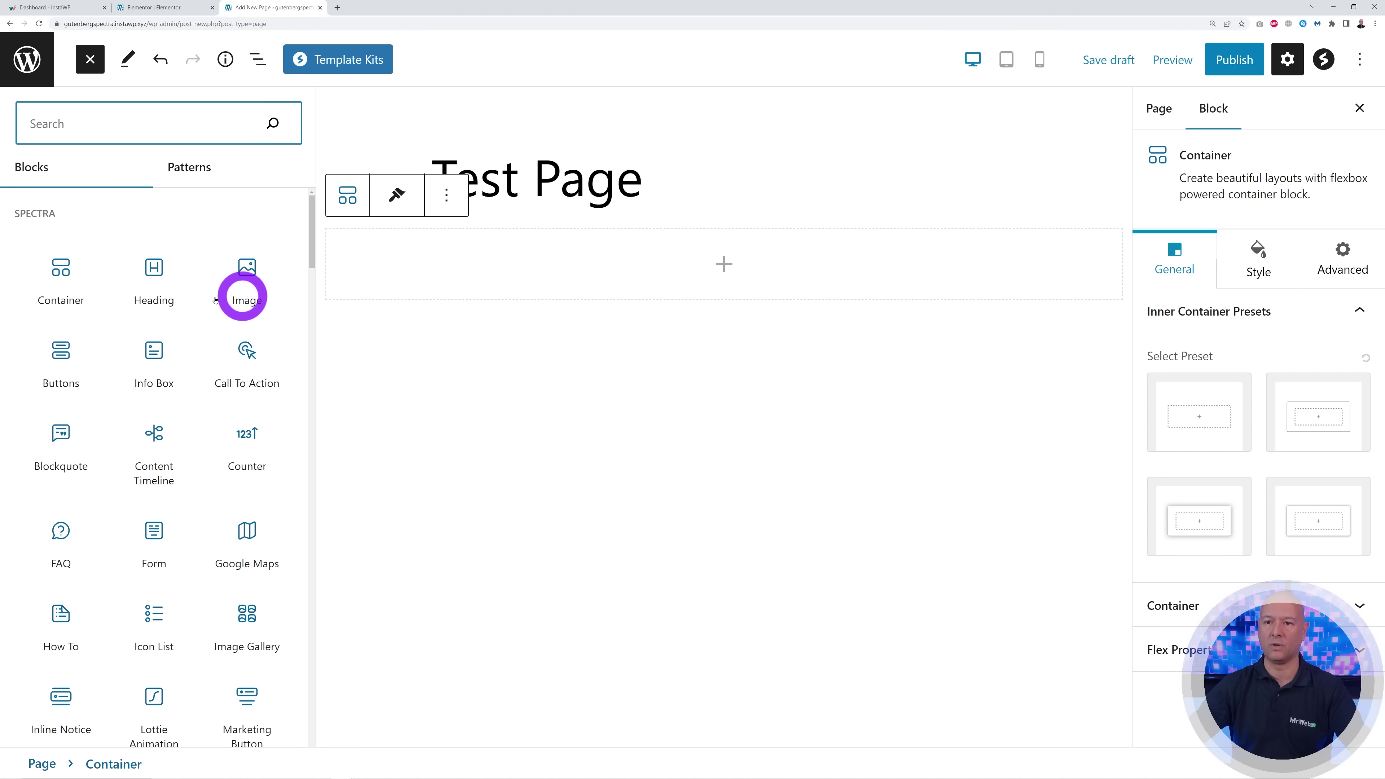
left_click(60, 272)
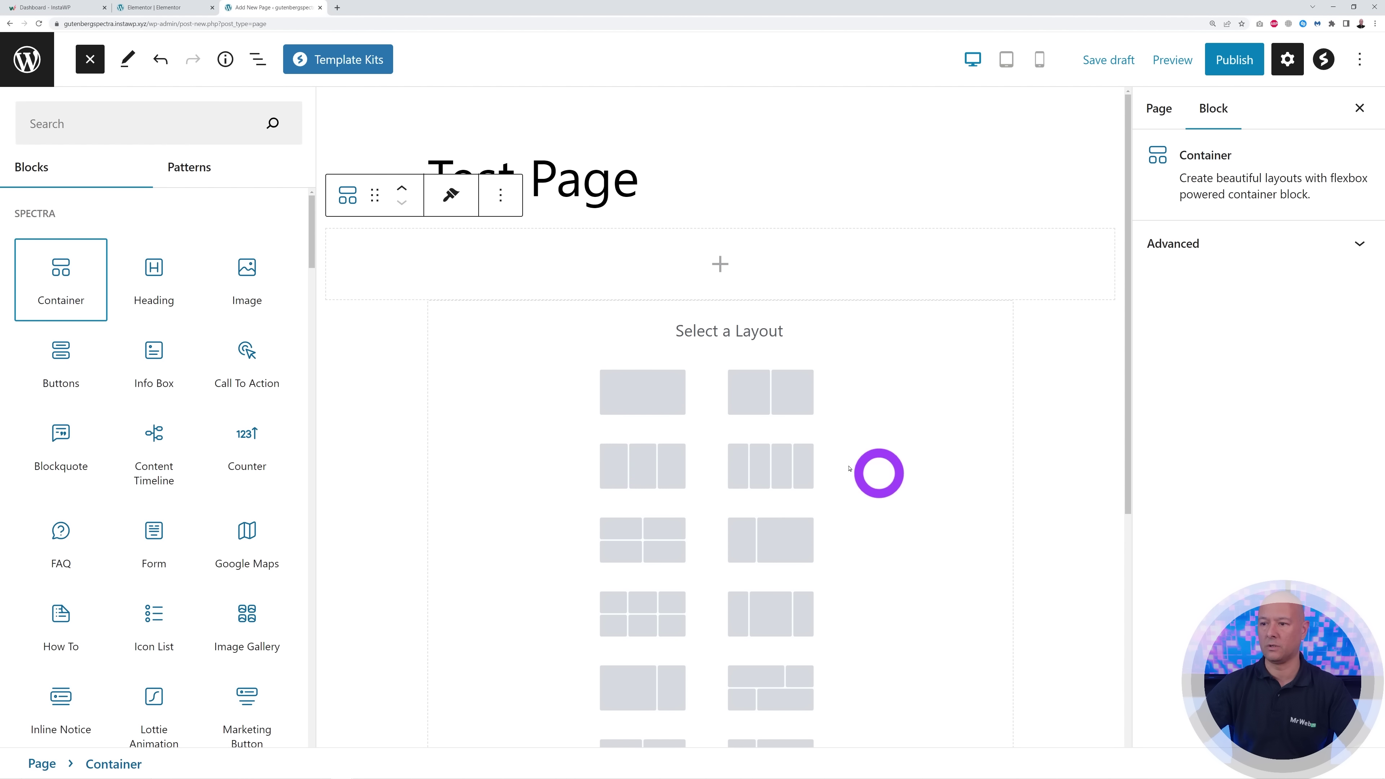
left_click(634, 479)
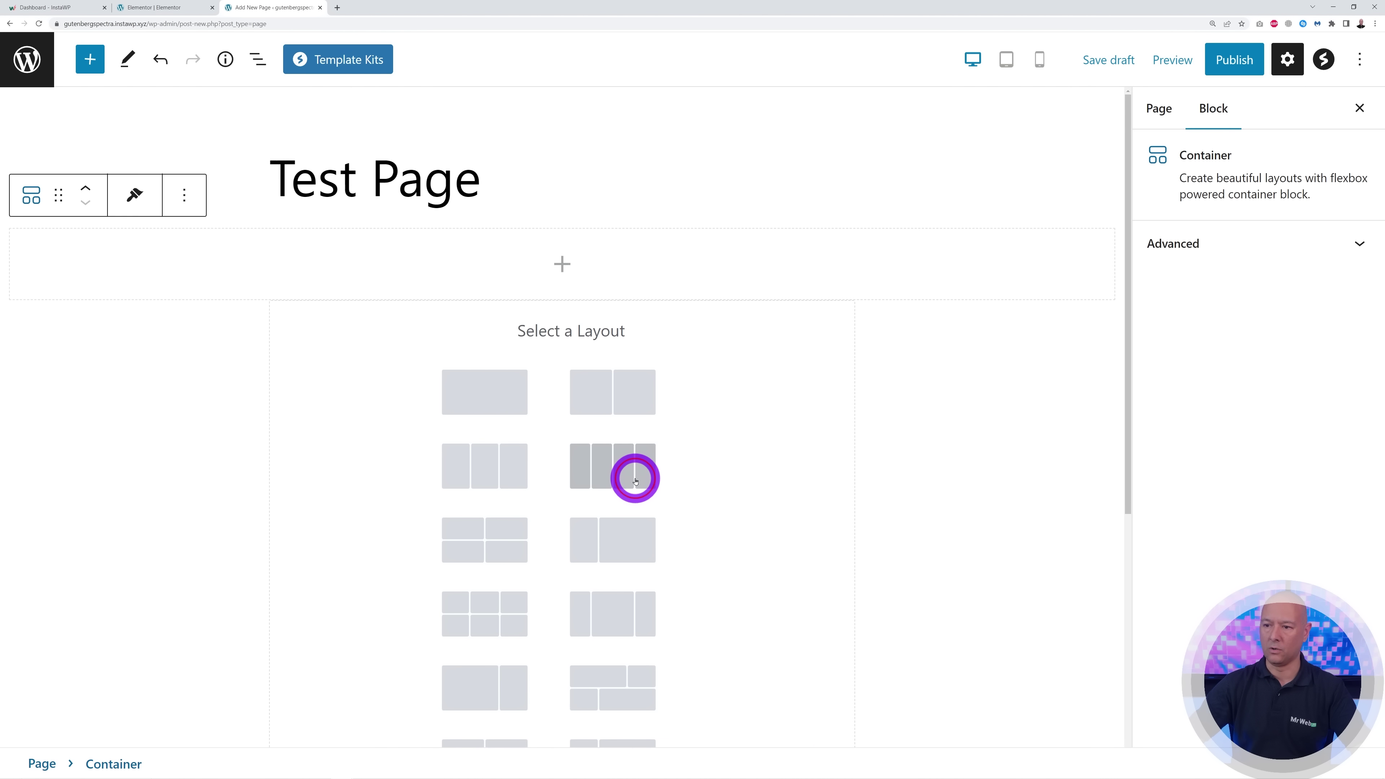
left_click(494, 473)
left_click(591, 518)
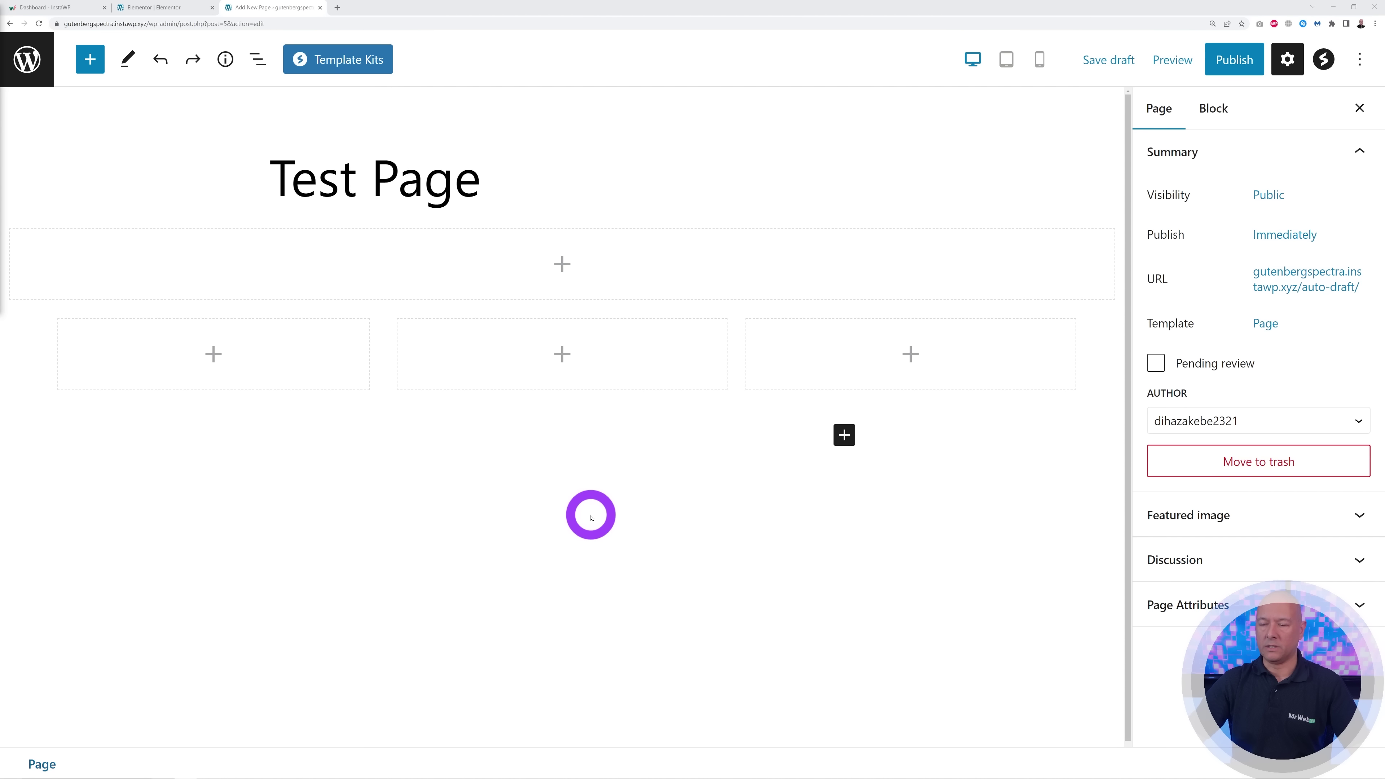
- Insert a Columns block with the 50 / 50 layout in each of the three inner containers
left_click(214, 356)
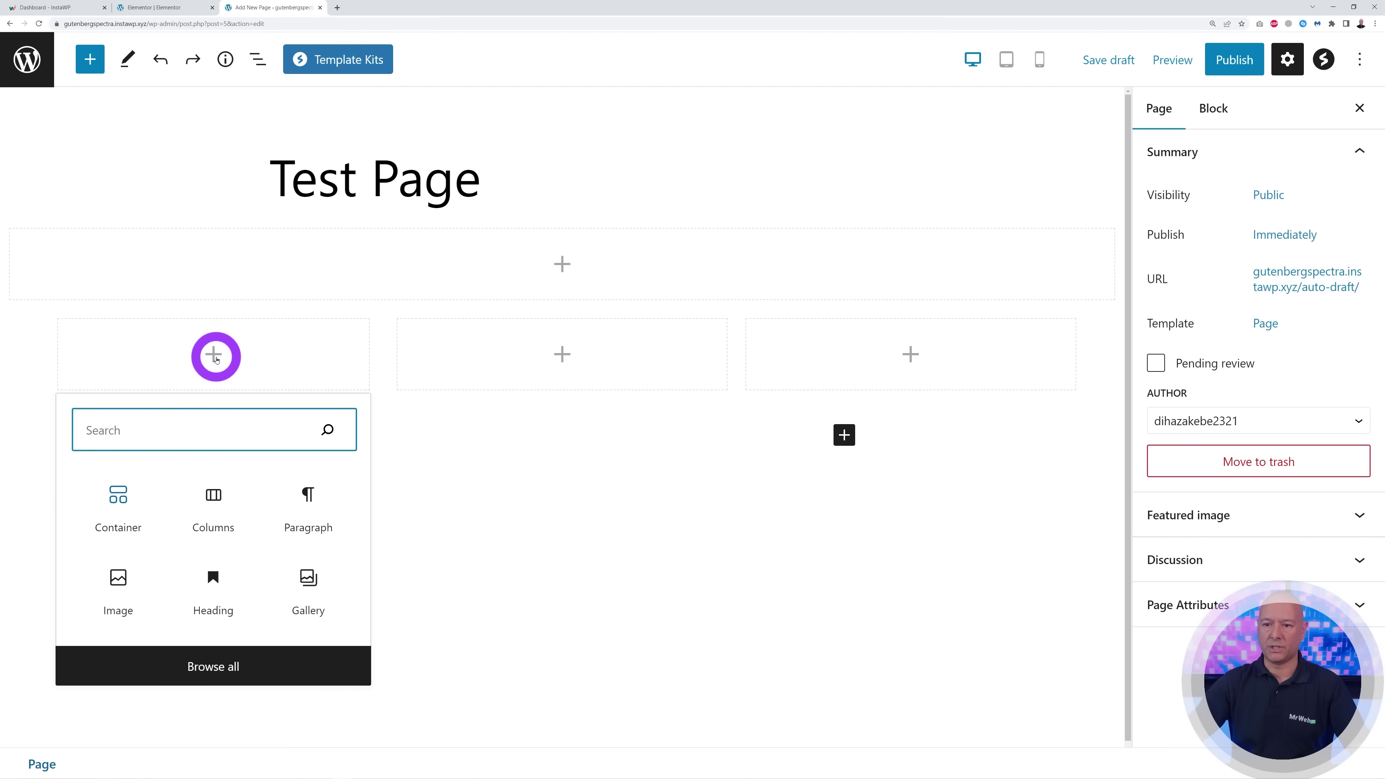
left_click(214, 494)
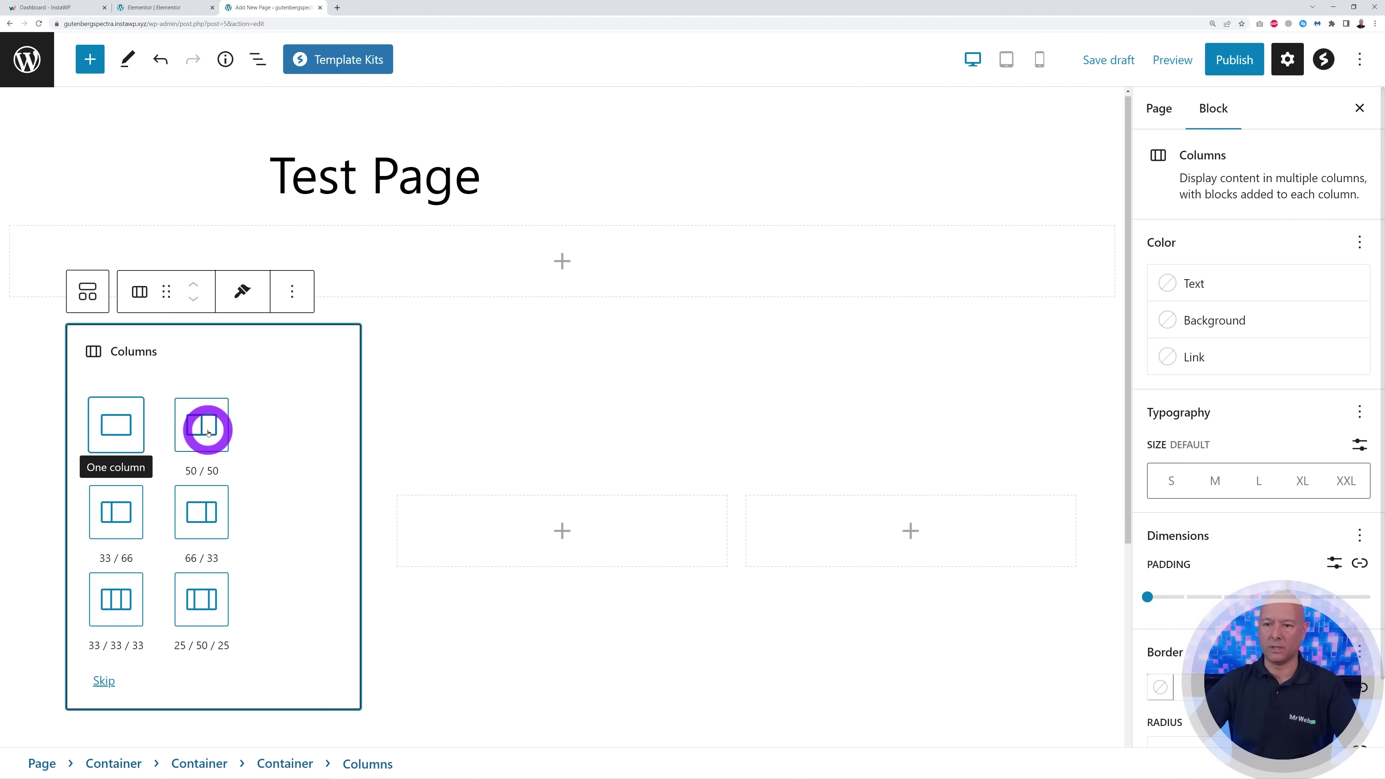
left_click(208, 432)
left_click(578, 433)
left_click(565, 370)
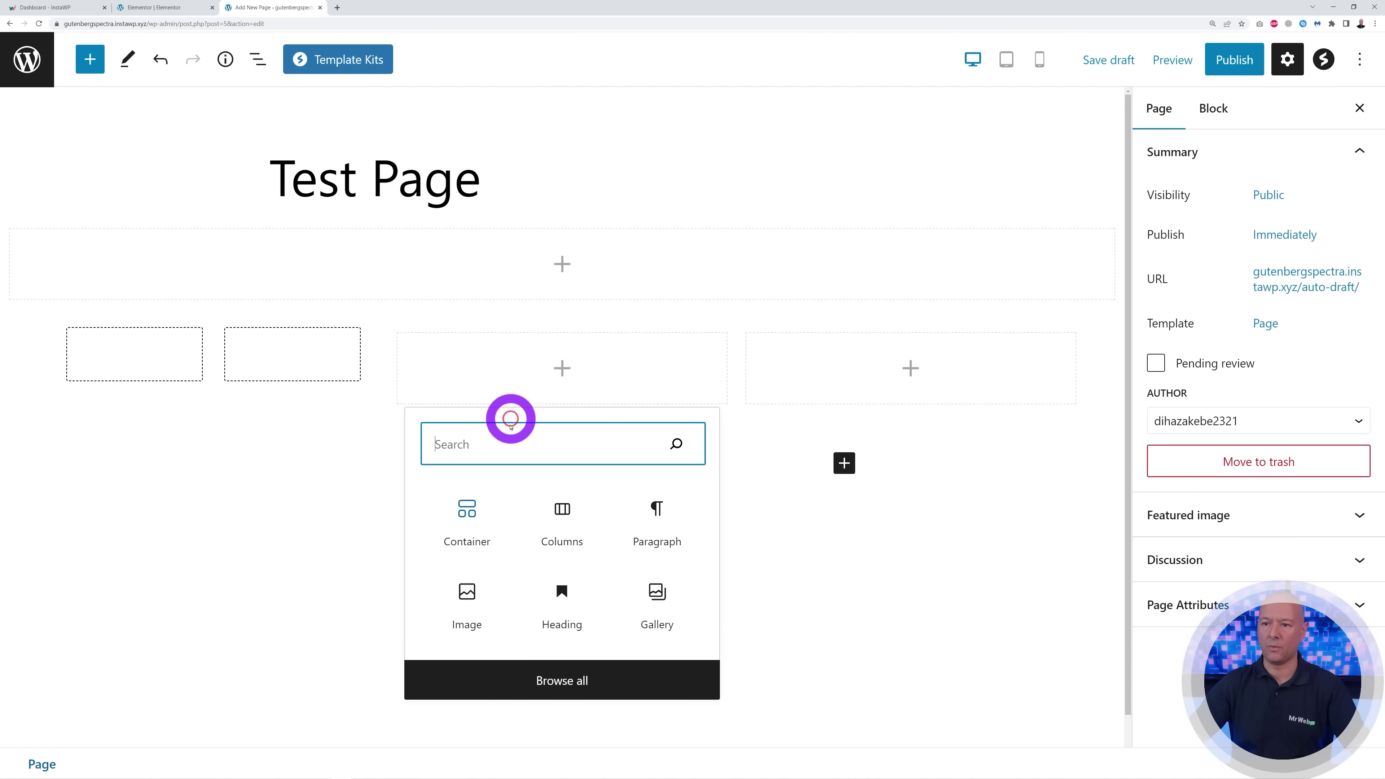
left_click(551, 507)
left_click(529, 437)
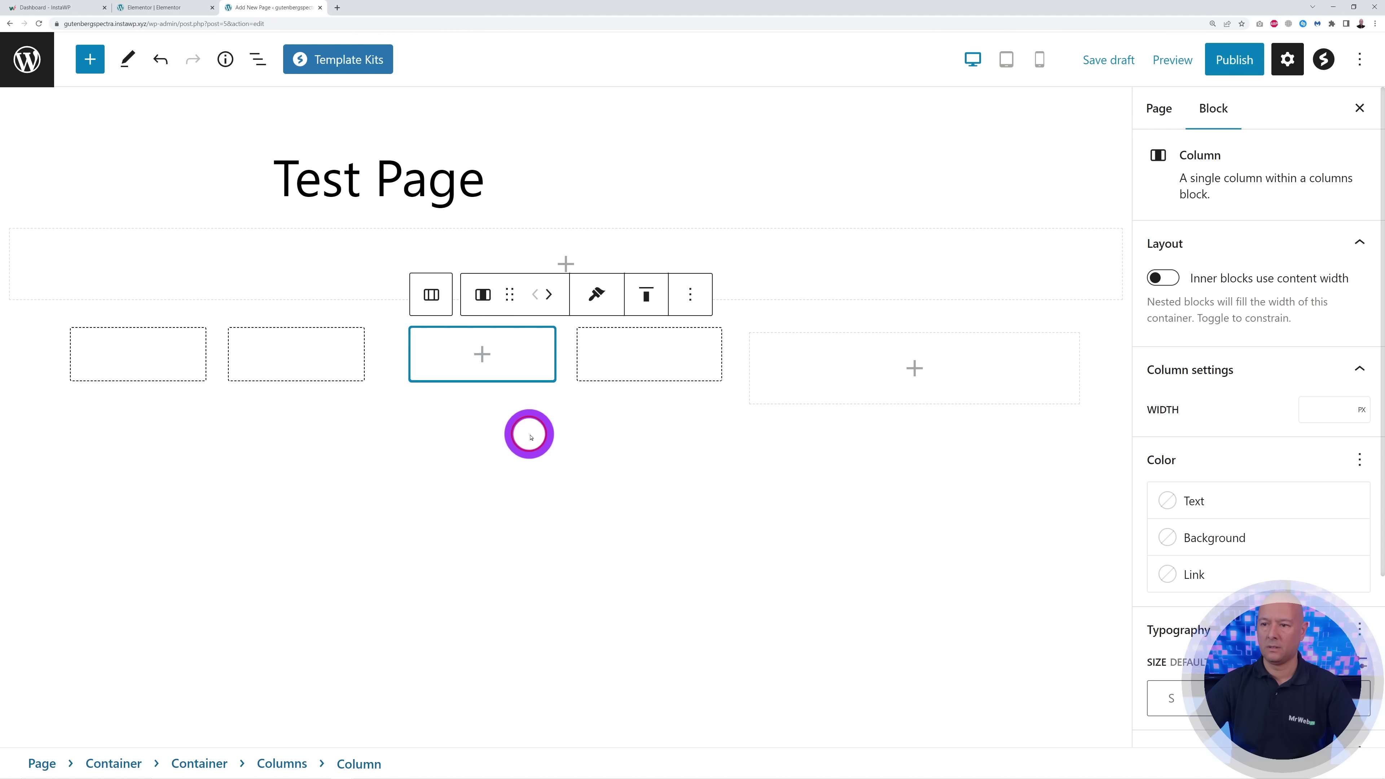
left_click(921, 373)
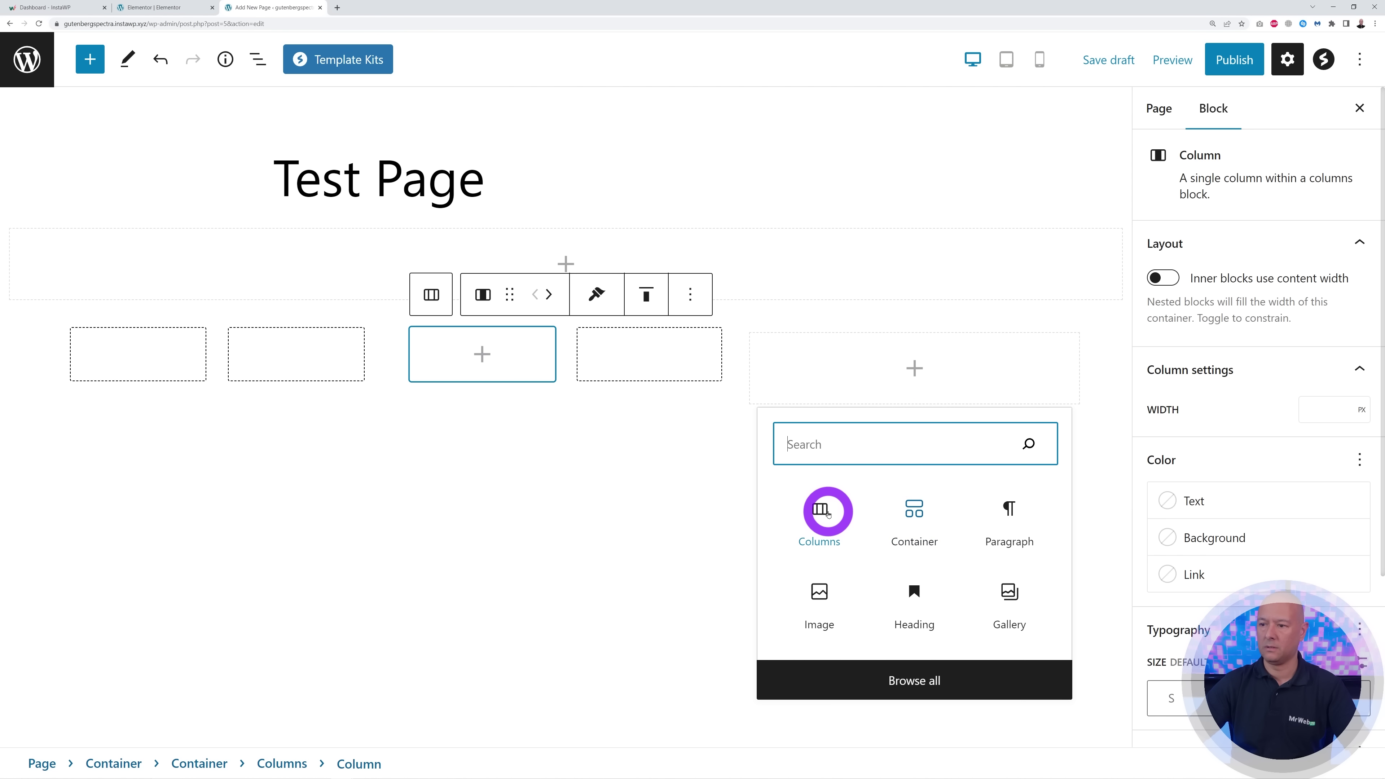
left_click(828, 513)
left_click(893, 412)
left_click(766, 640)
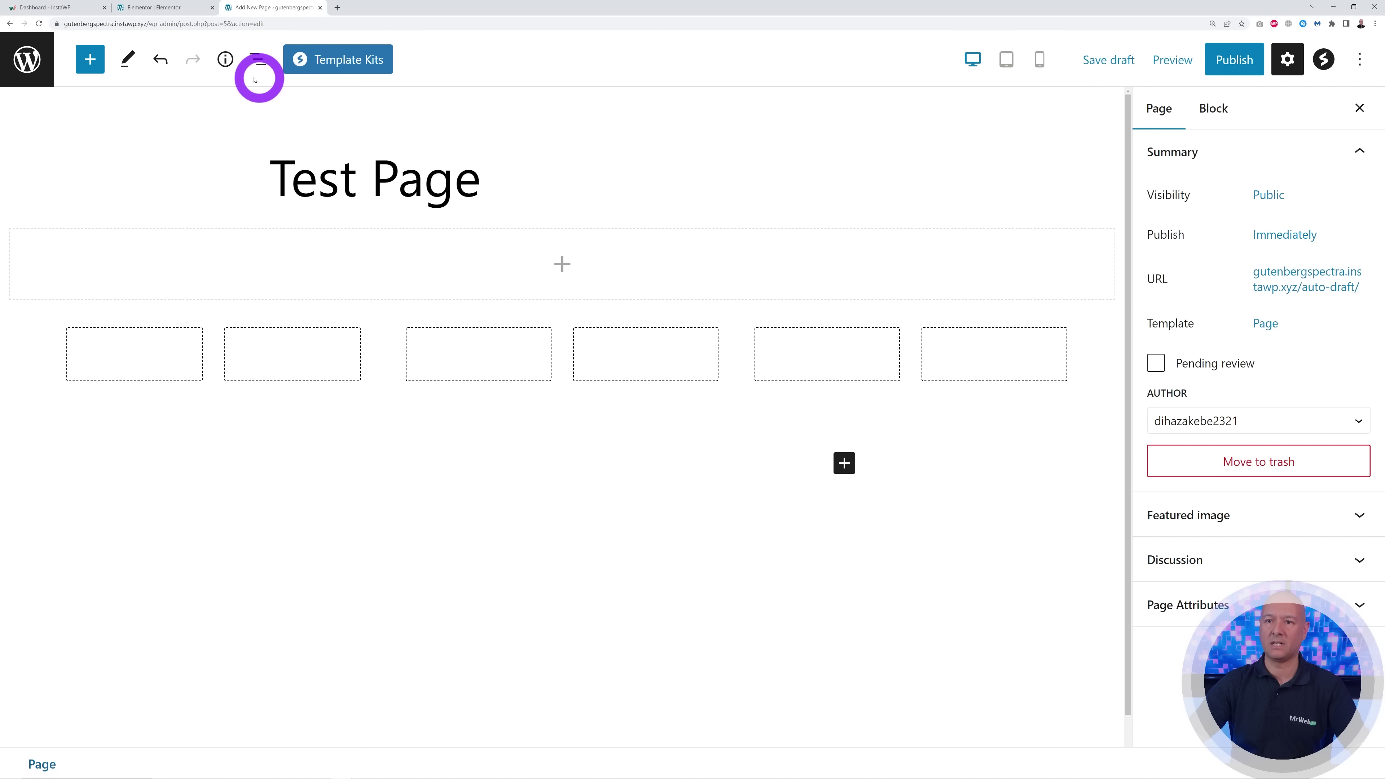
- Switch to the Elementor page to compare its section layout with the block layout, and return to Test Page
left_click(163, 10)
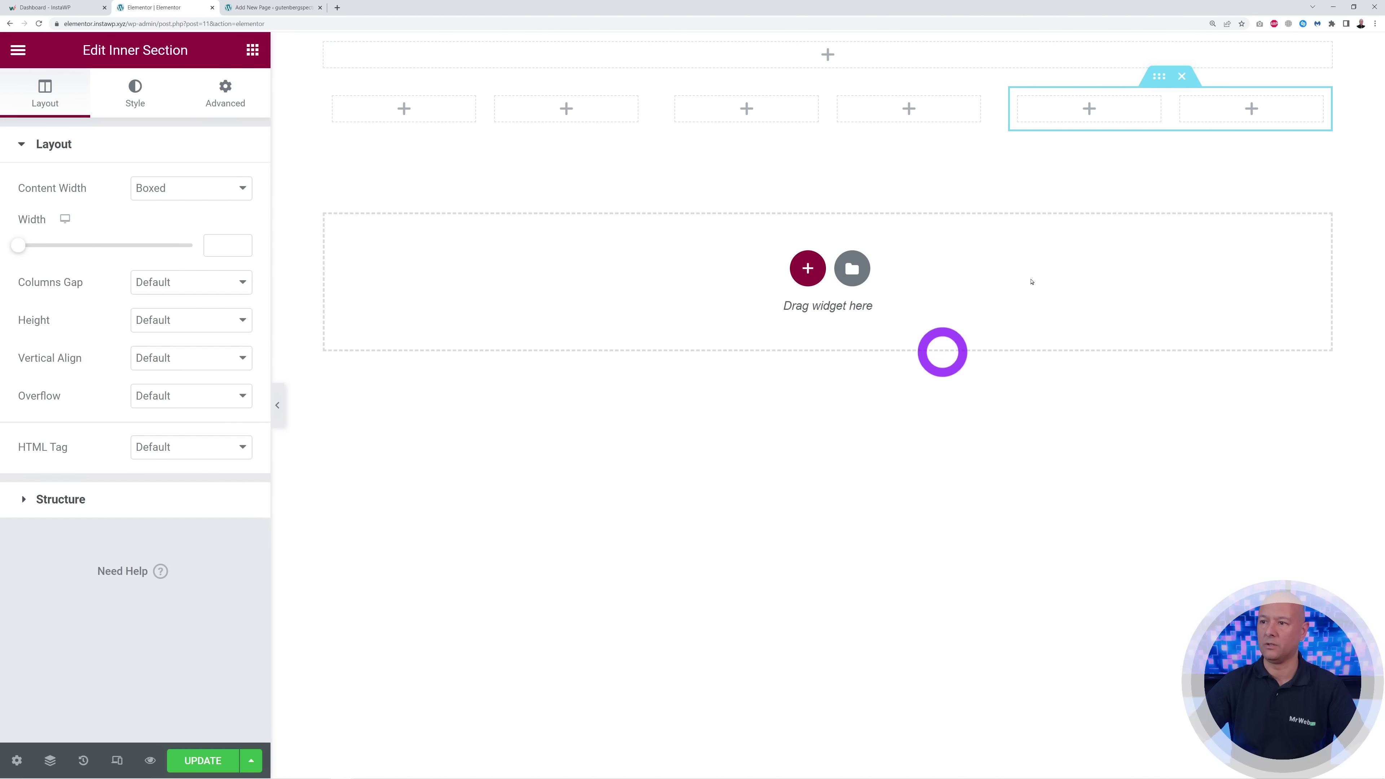
left_click(781, 524)
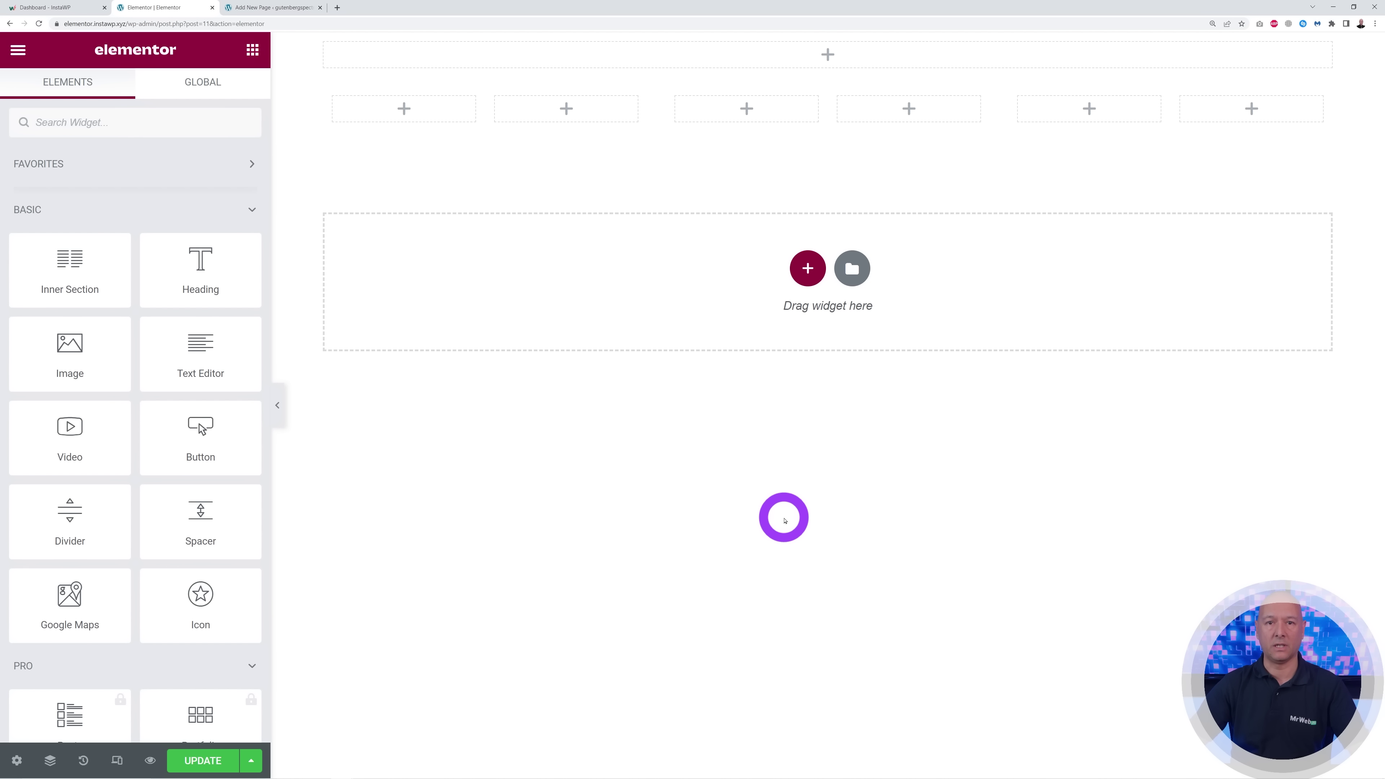
left_click(262, 7)
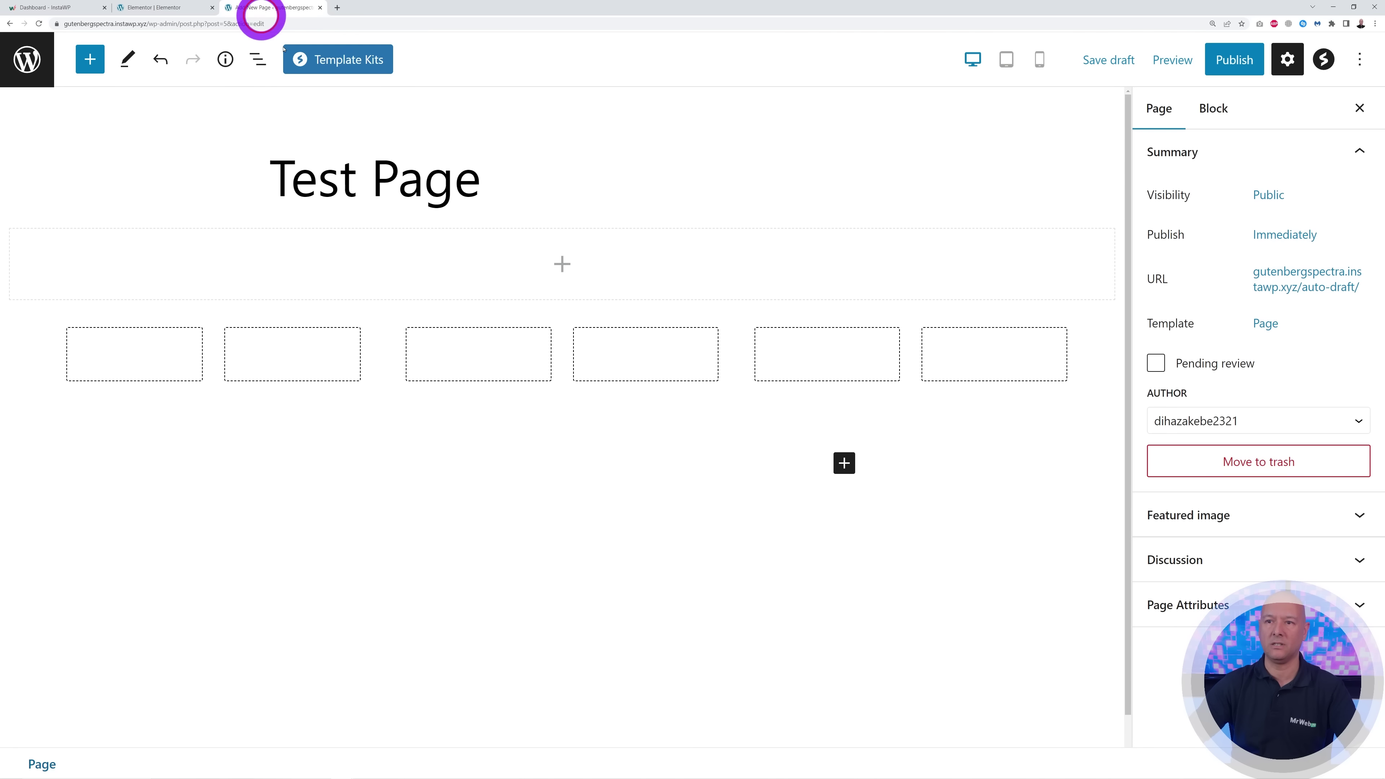
- Remove the outer container that holds the three columns from Test Page
left_click(500, 309)
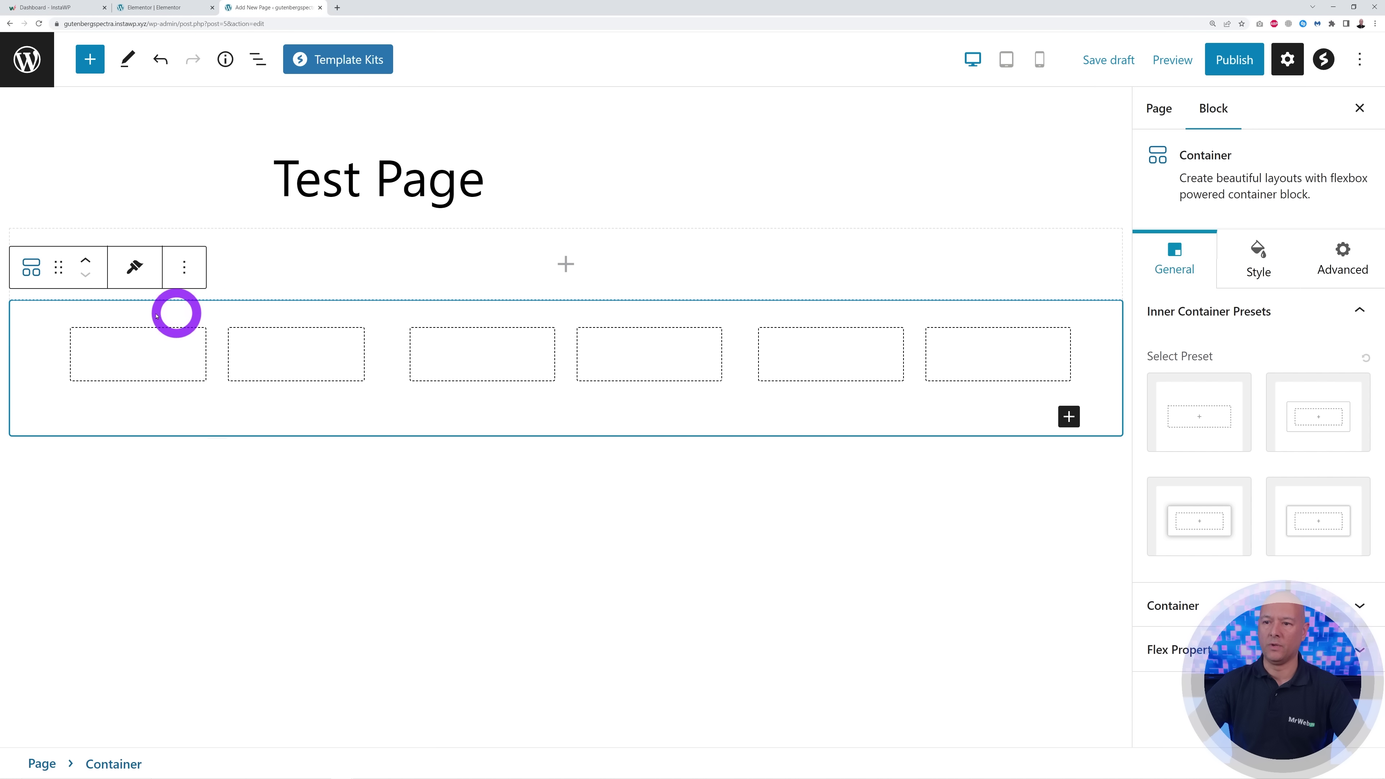
left_click(191, 273)
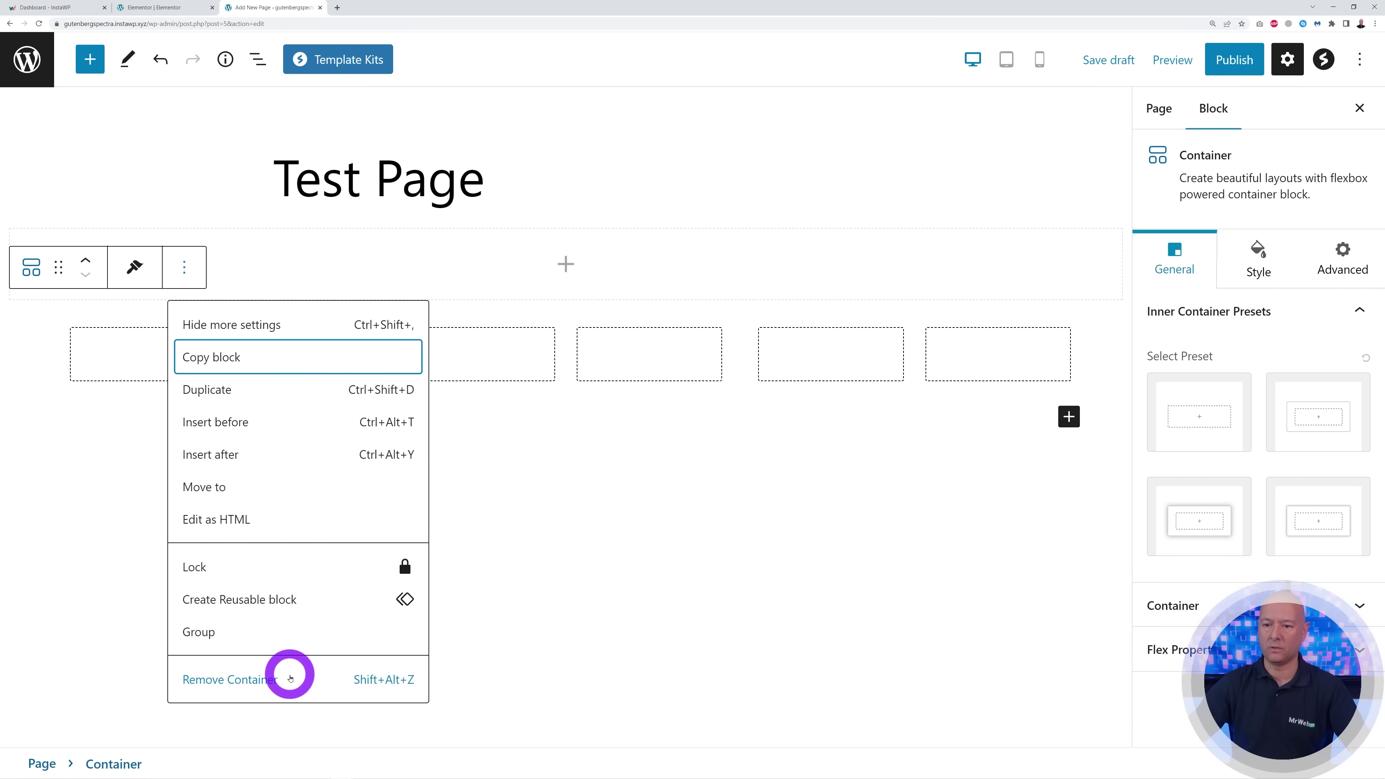
left_click(278, 679)
left_click(520, 502)
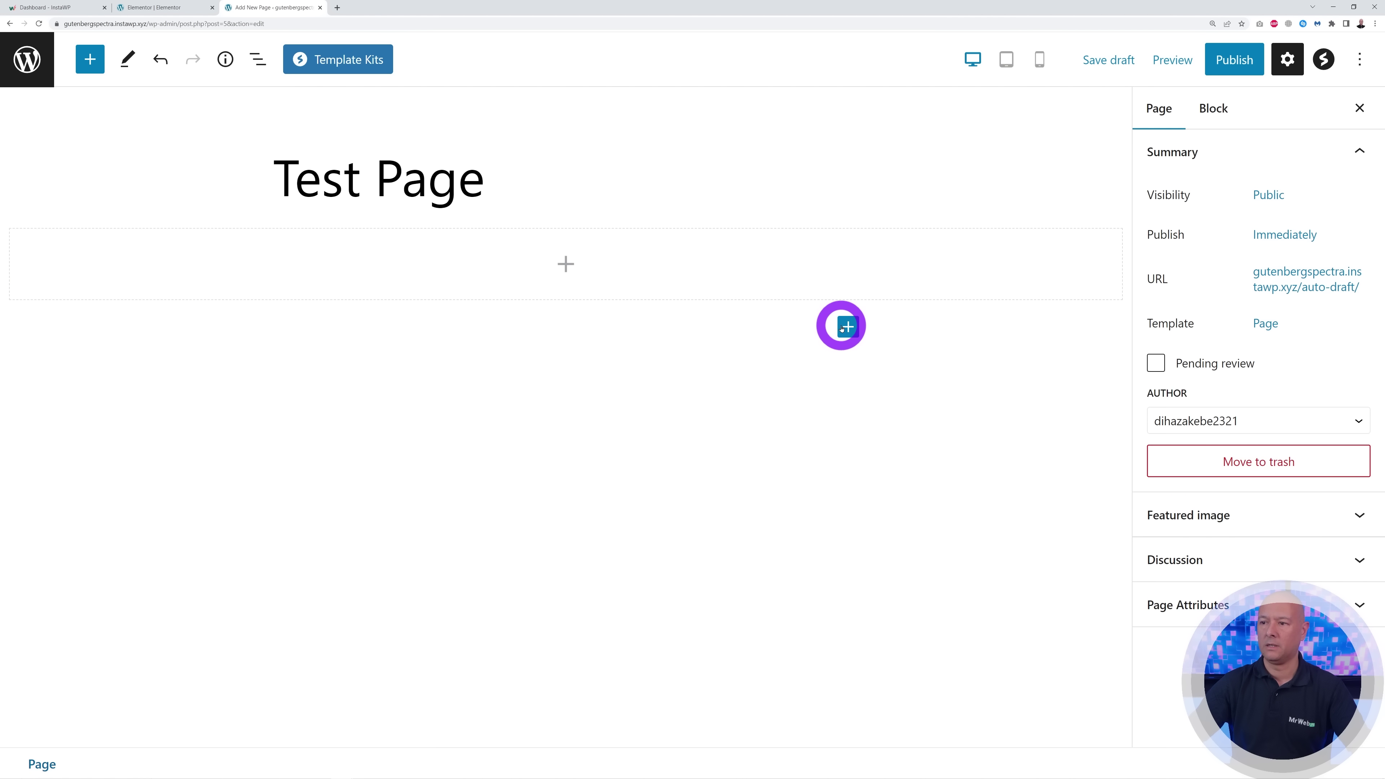
- Insert a Spectra Container block with the three-equal-column layout below the empty one-column container
left_click(90, 60)
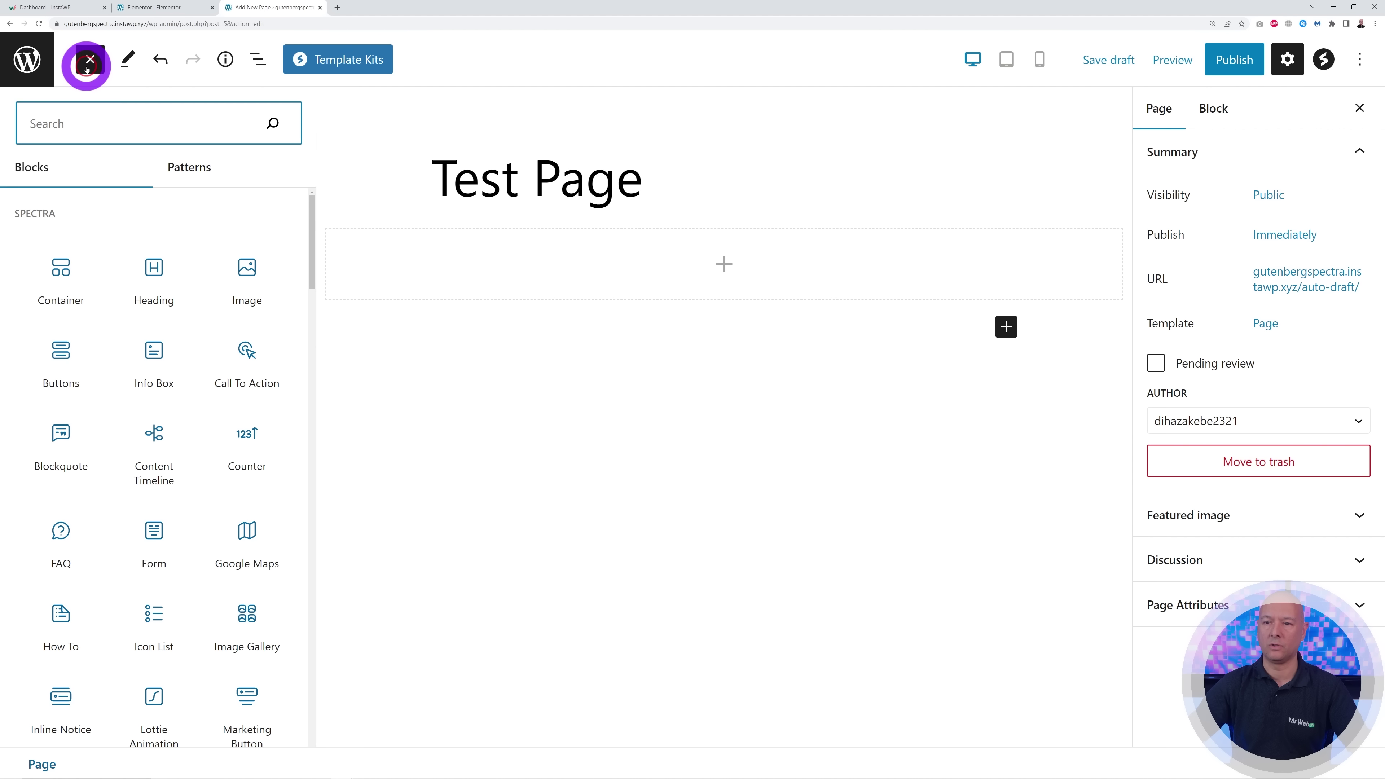
left_click(59, 267)
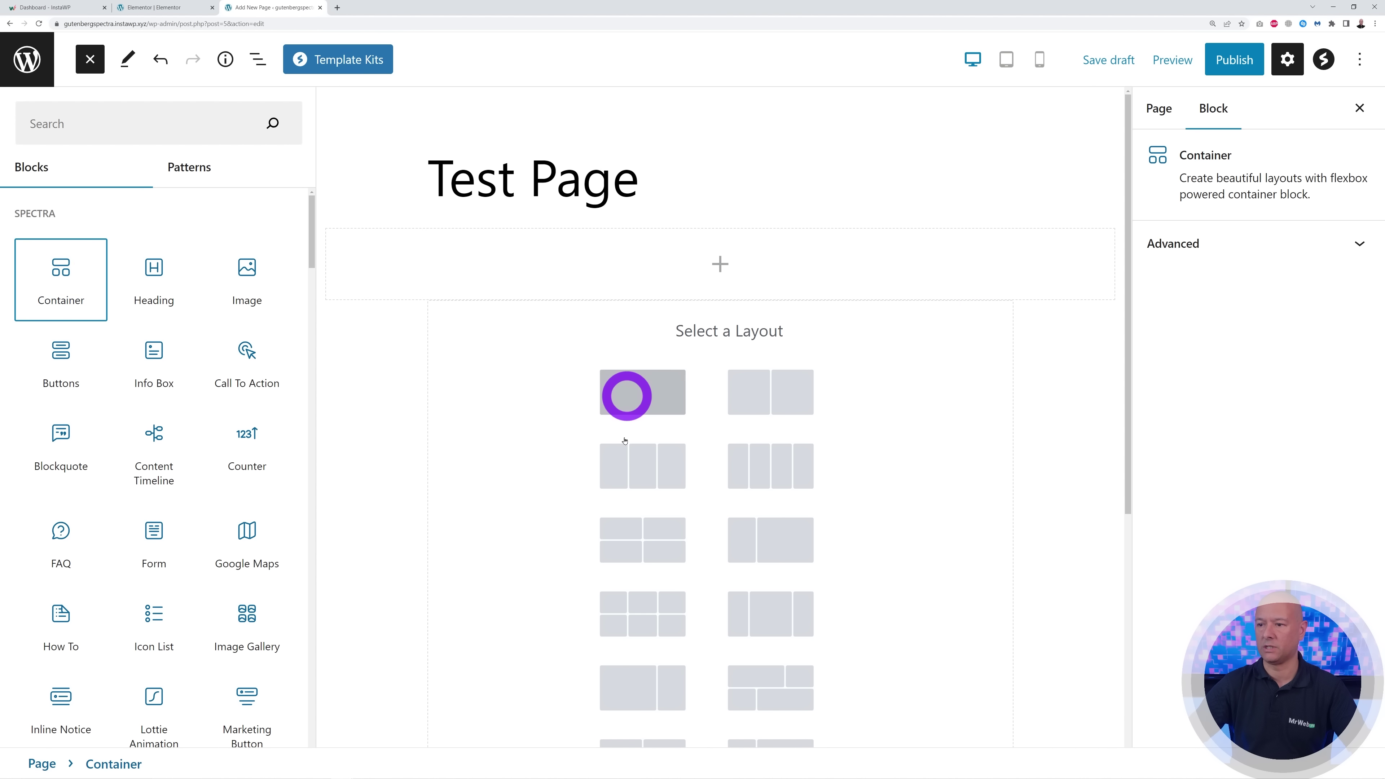
left_click(689, 455)
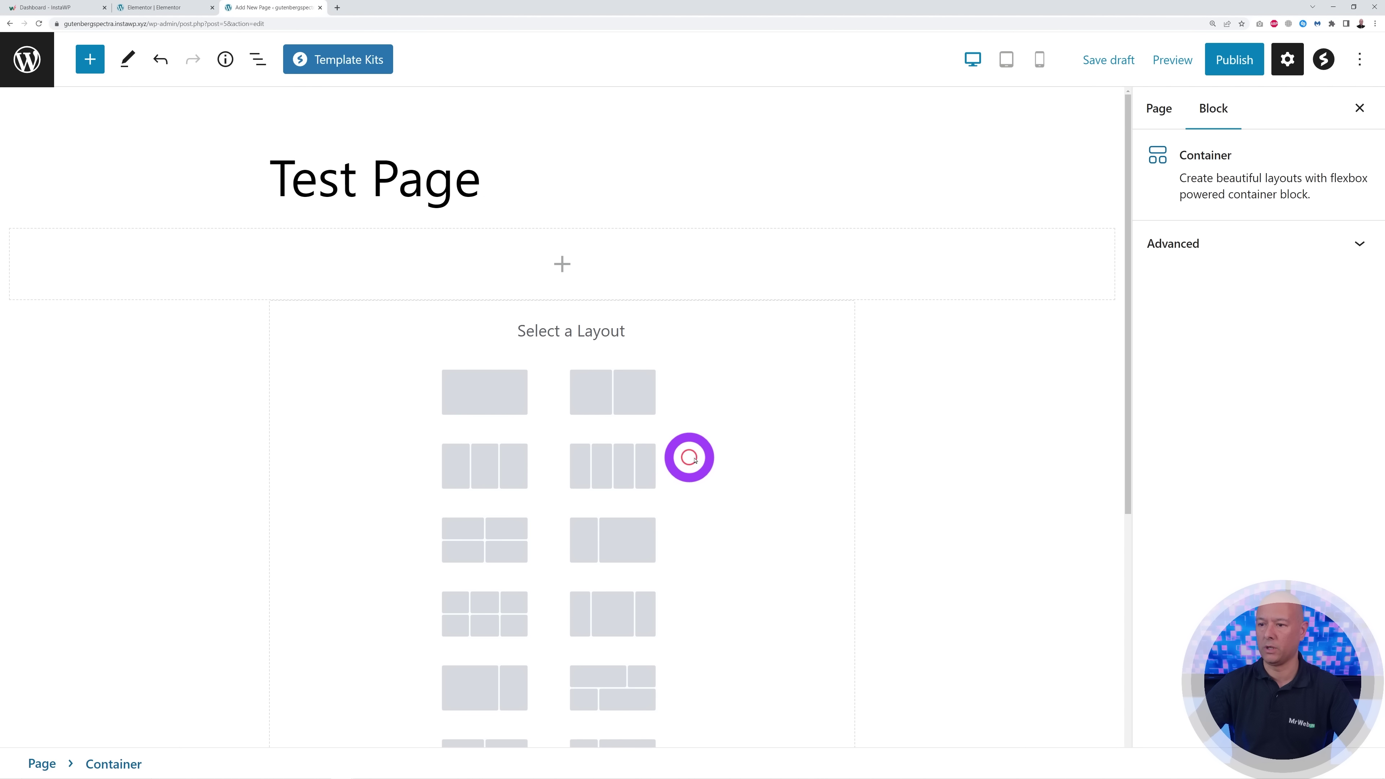
left_click(512, 467)
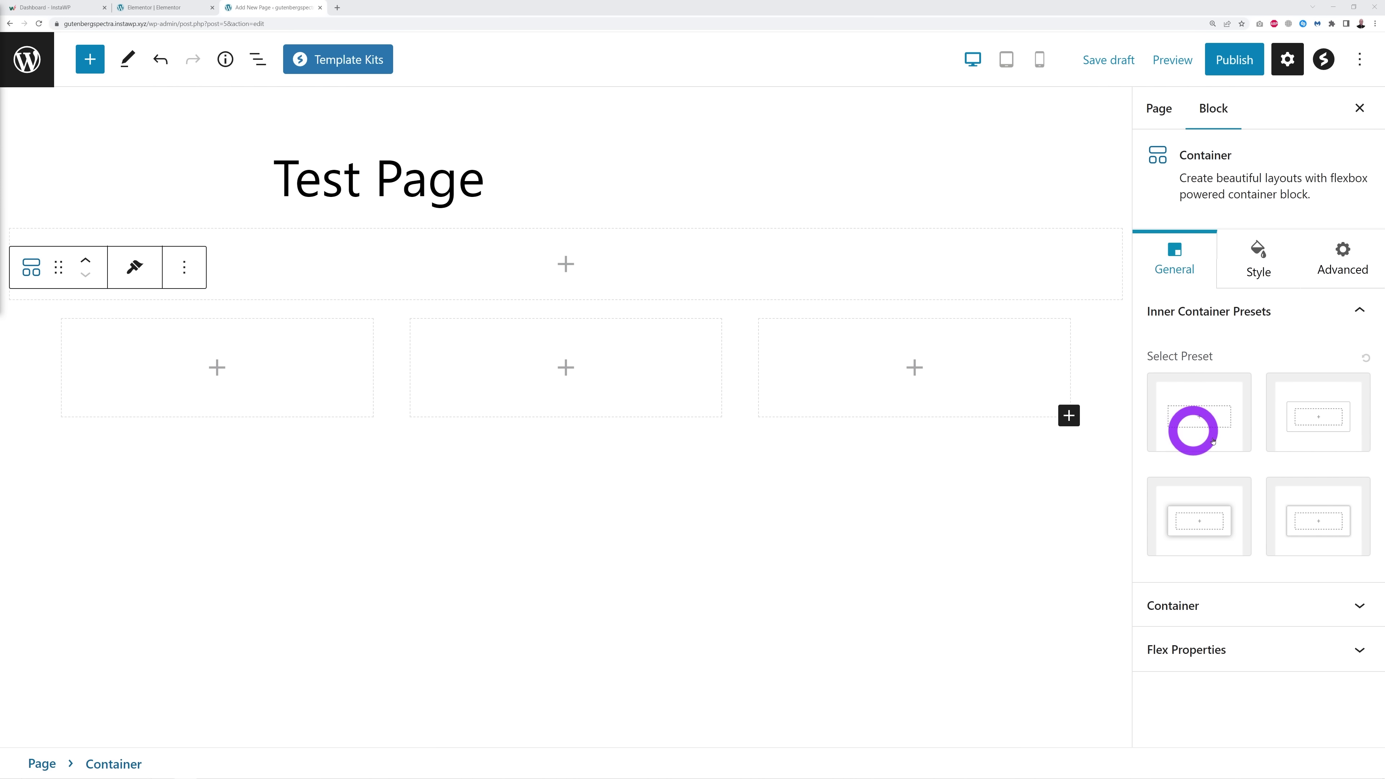
- Apply each of the four inner container presets in turn to the three-column container, and reset the preset selection
left_click(1205, 424)
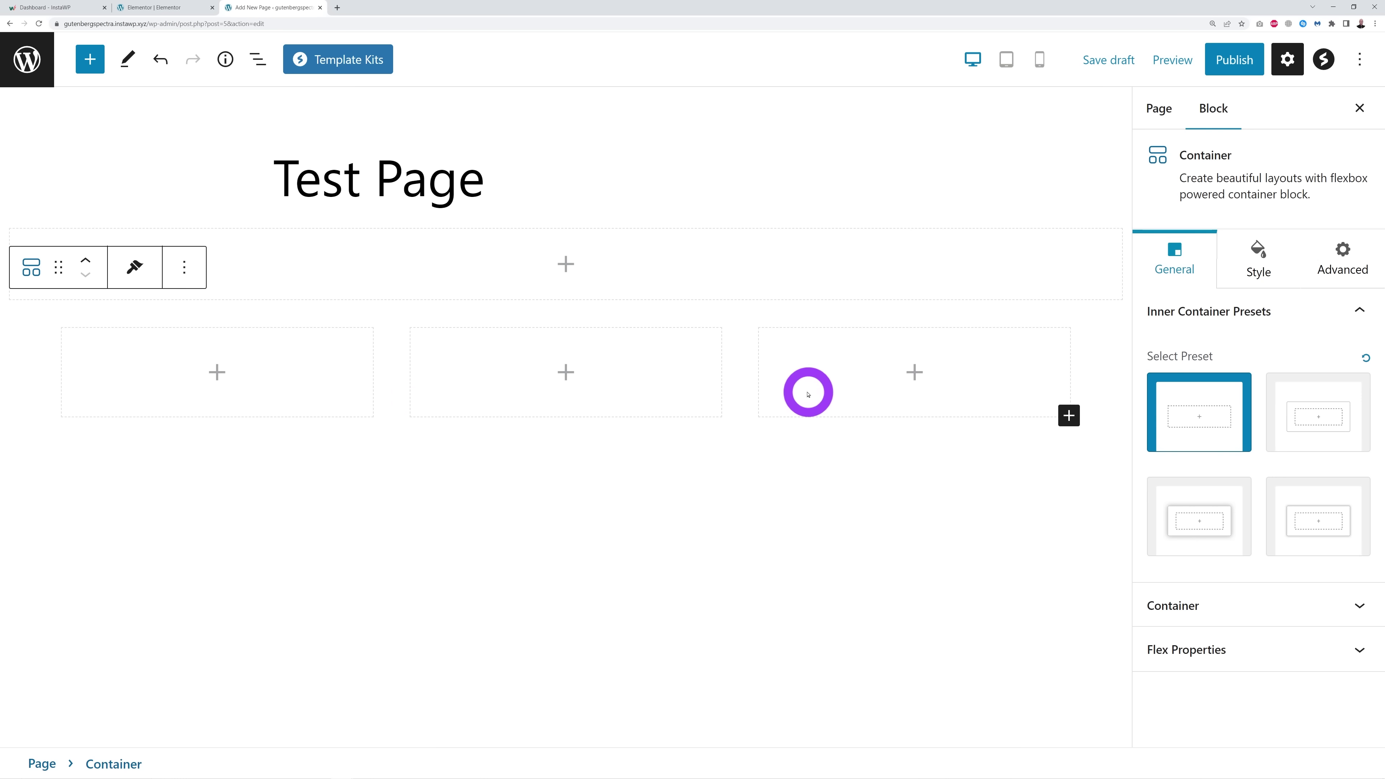
left_click(1319, 420)
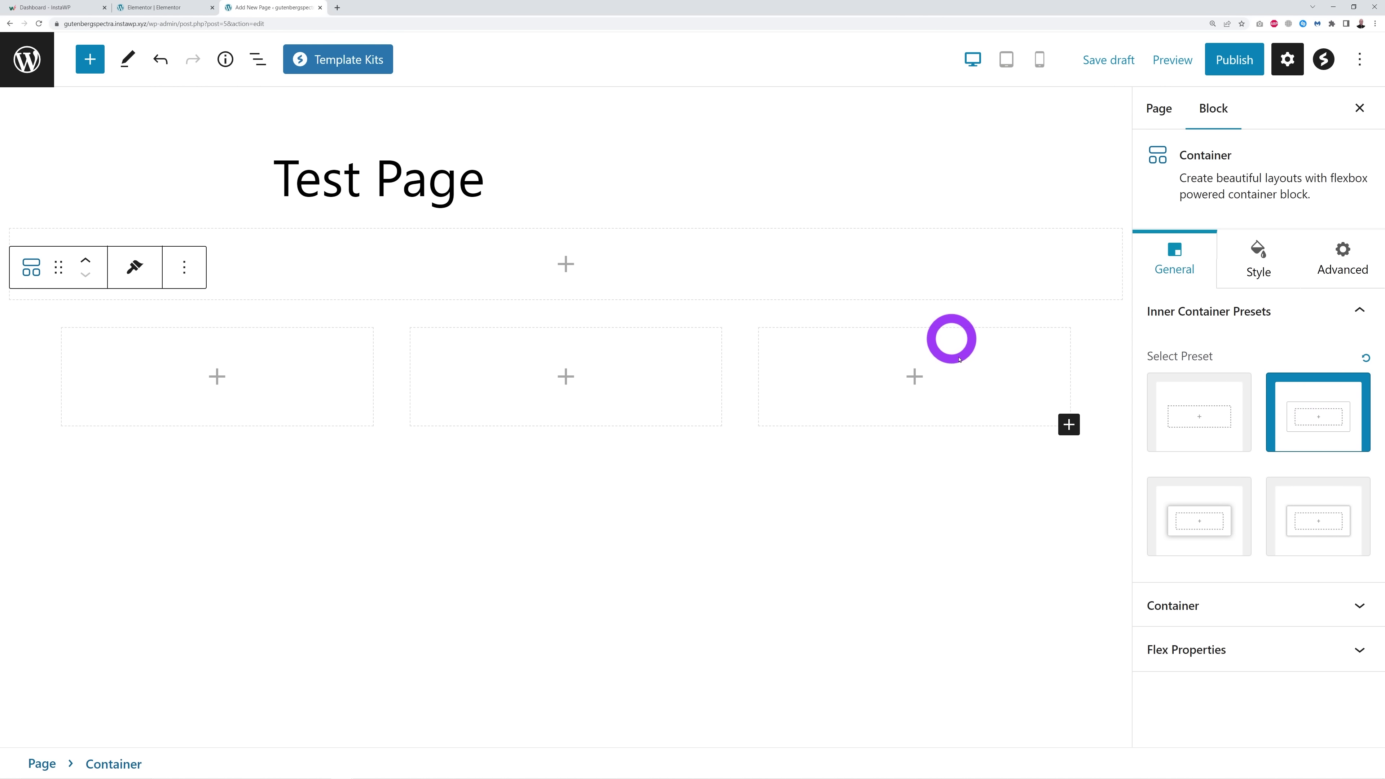
left_click(1207, 525)
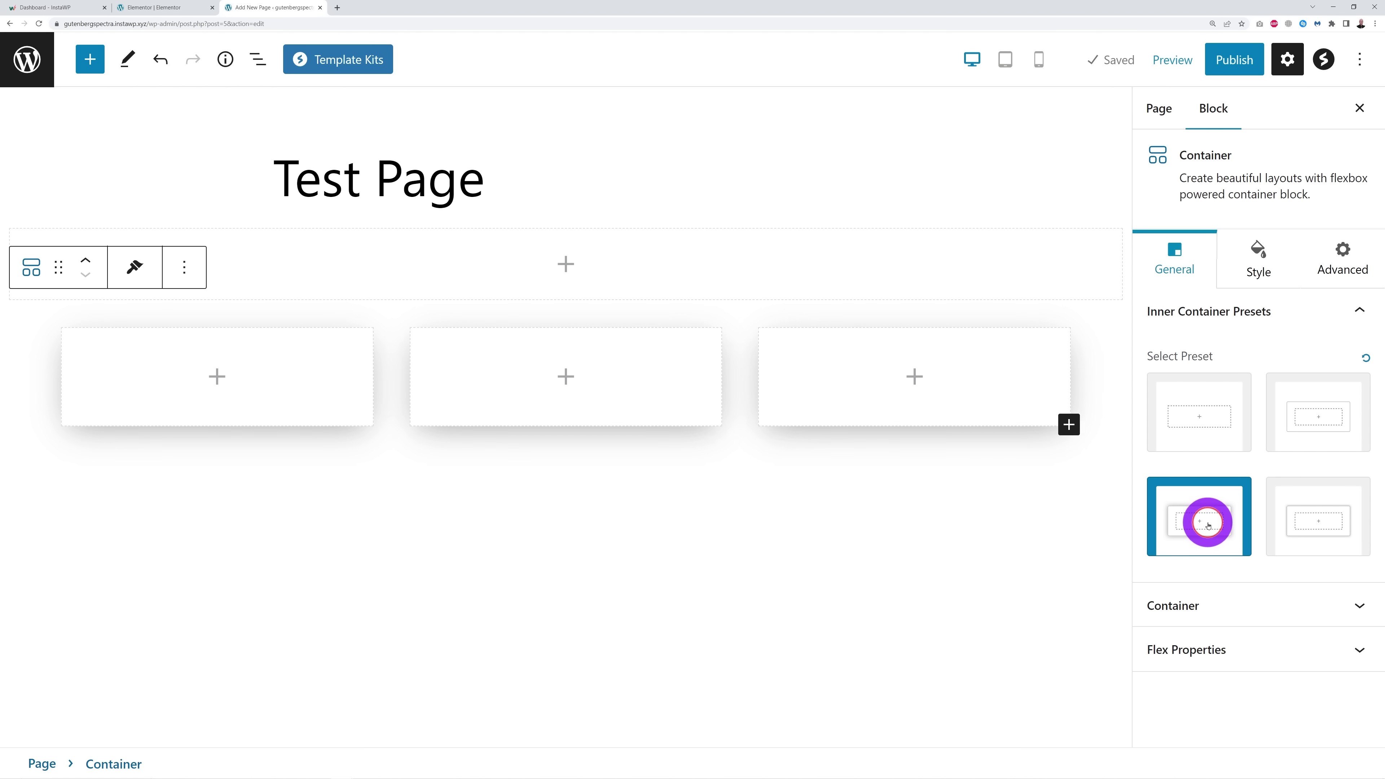
left_click(1308, 530)
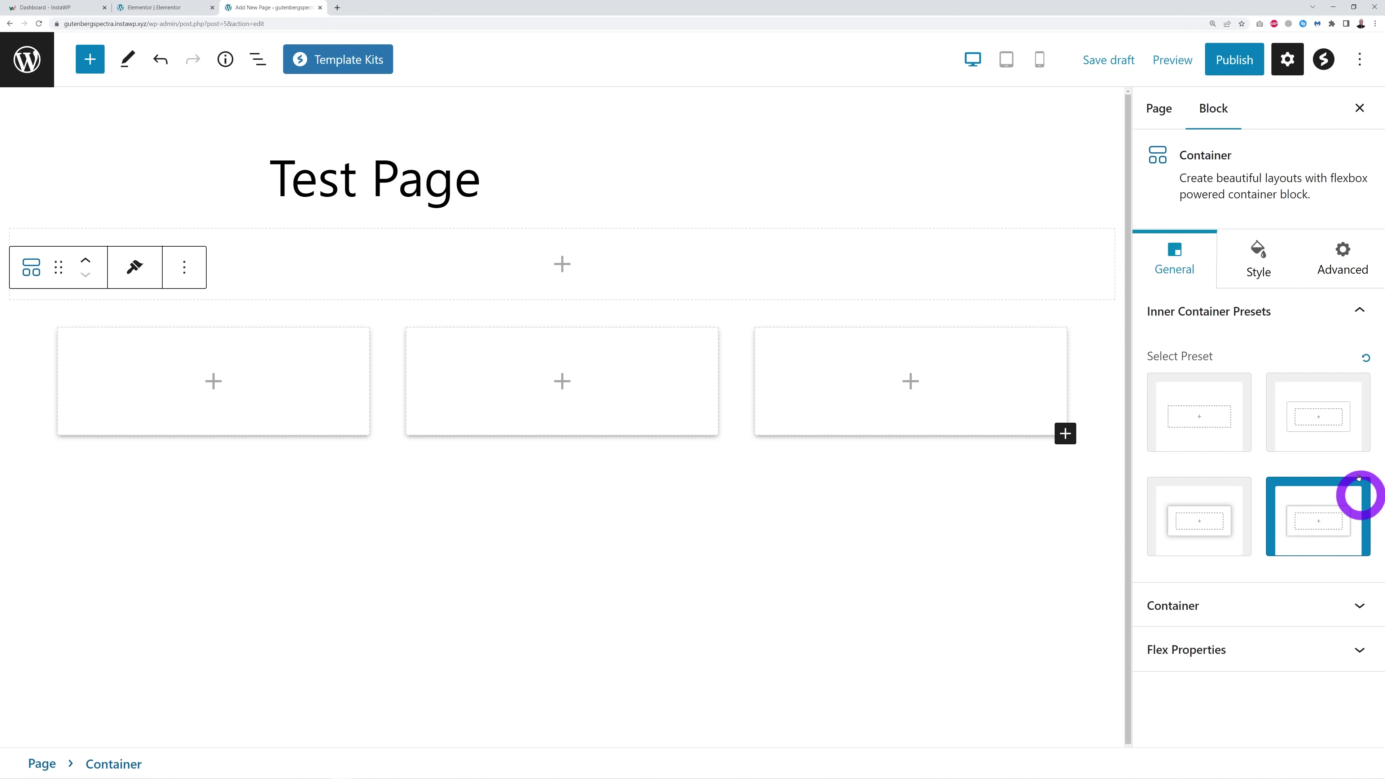
left_click(1365, 359)
- Try the Custom container width on the three-column container and set it back to Full Width
left_click(1364, 608)
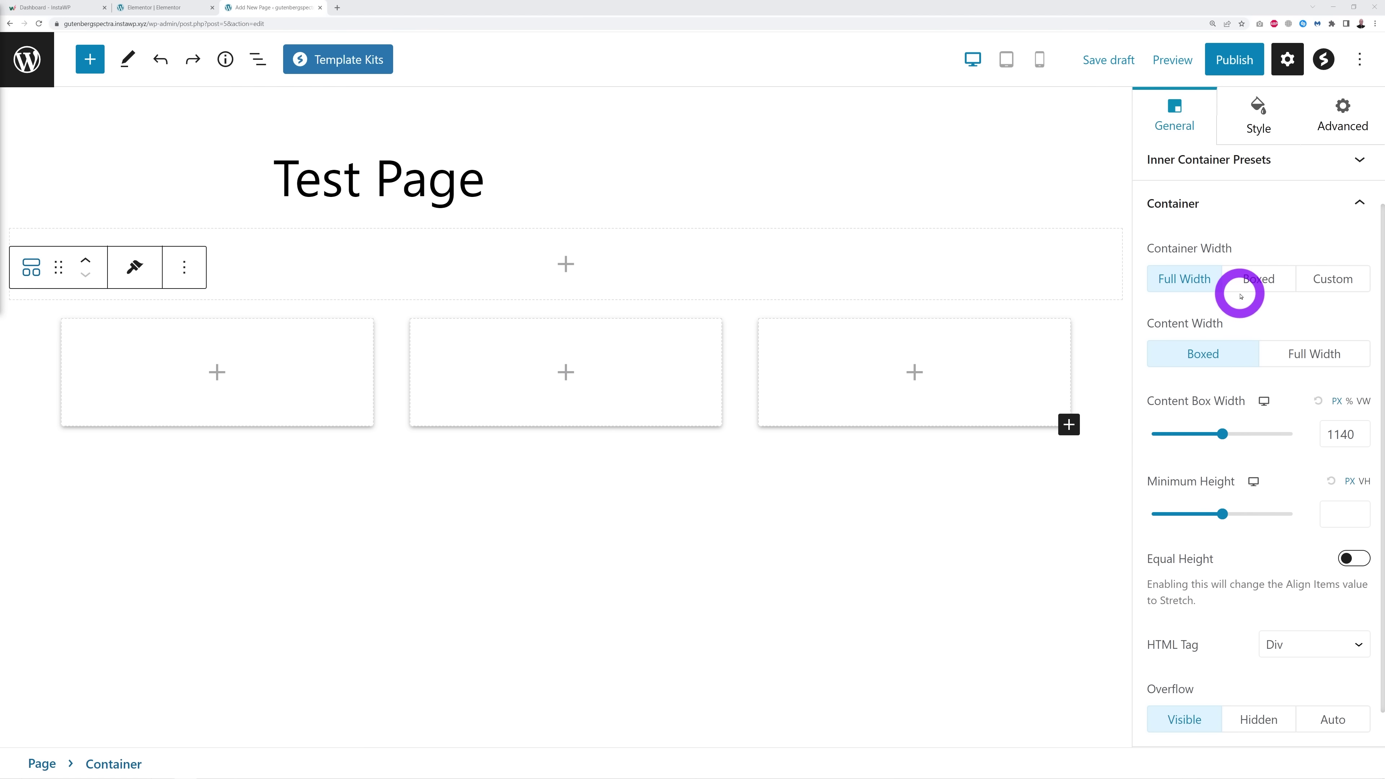
left_click(1336, 283)
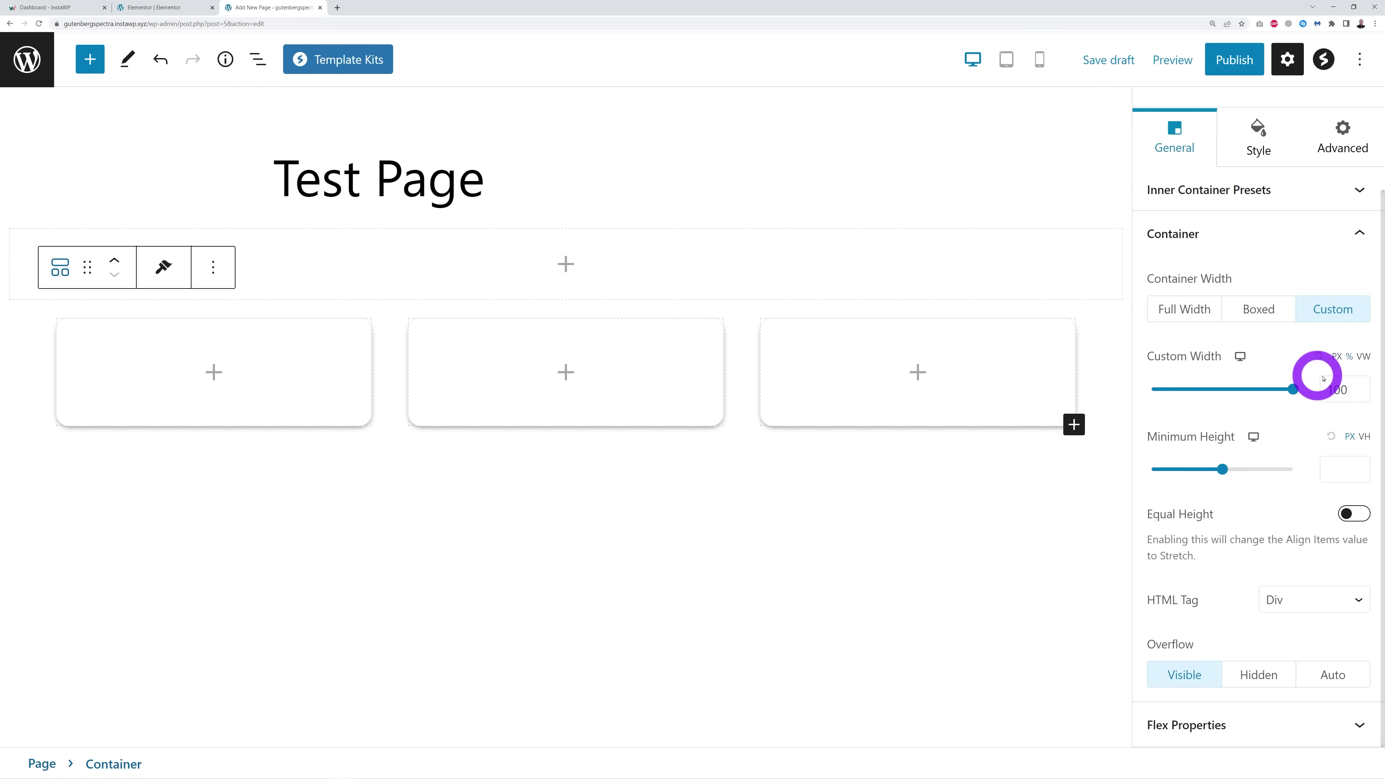
left_click(1290, 412)
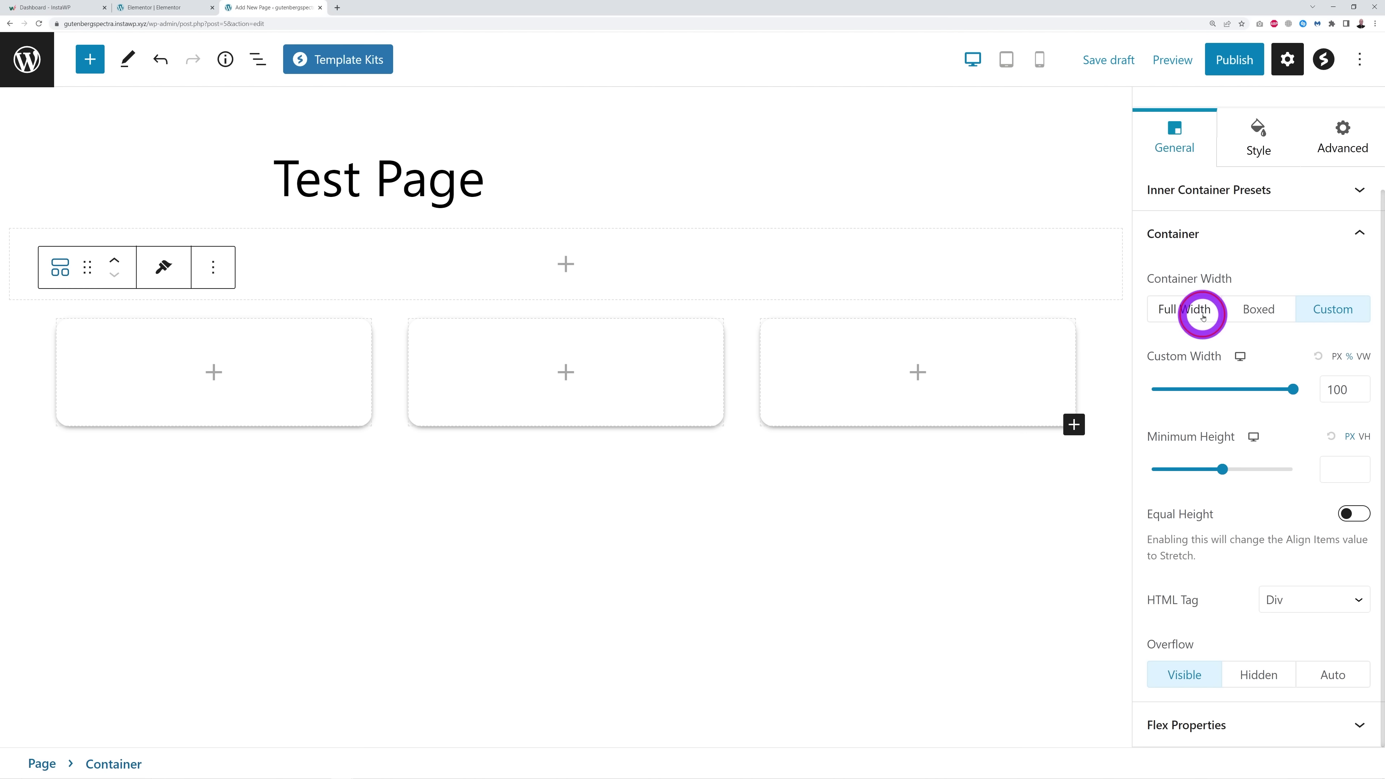
left_click(1194, 310)
scroll(1227, 448, "down", 1)
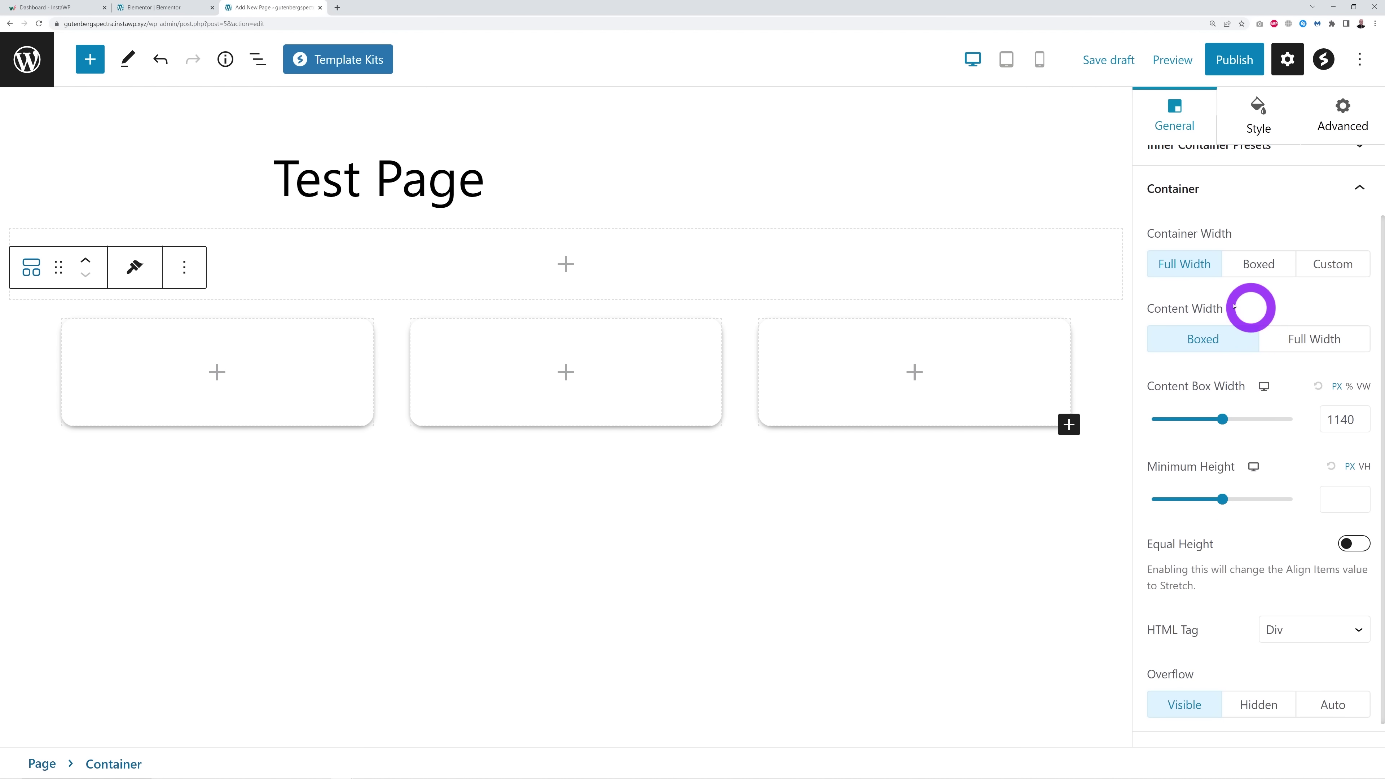
scroll(1300, 310, "down", 1)
left_click(1186, 324)
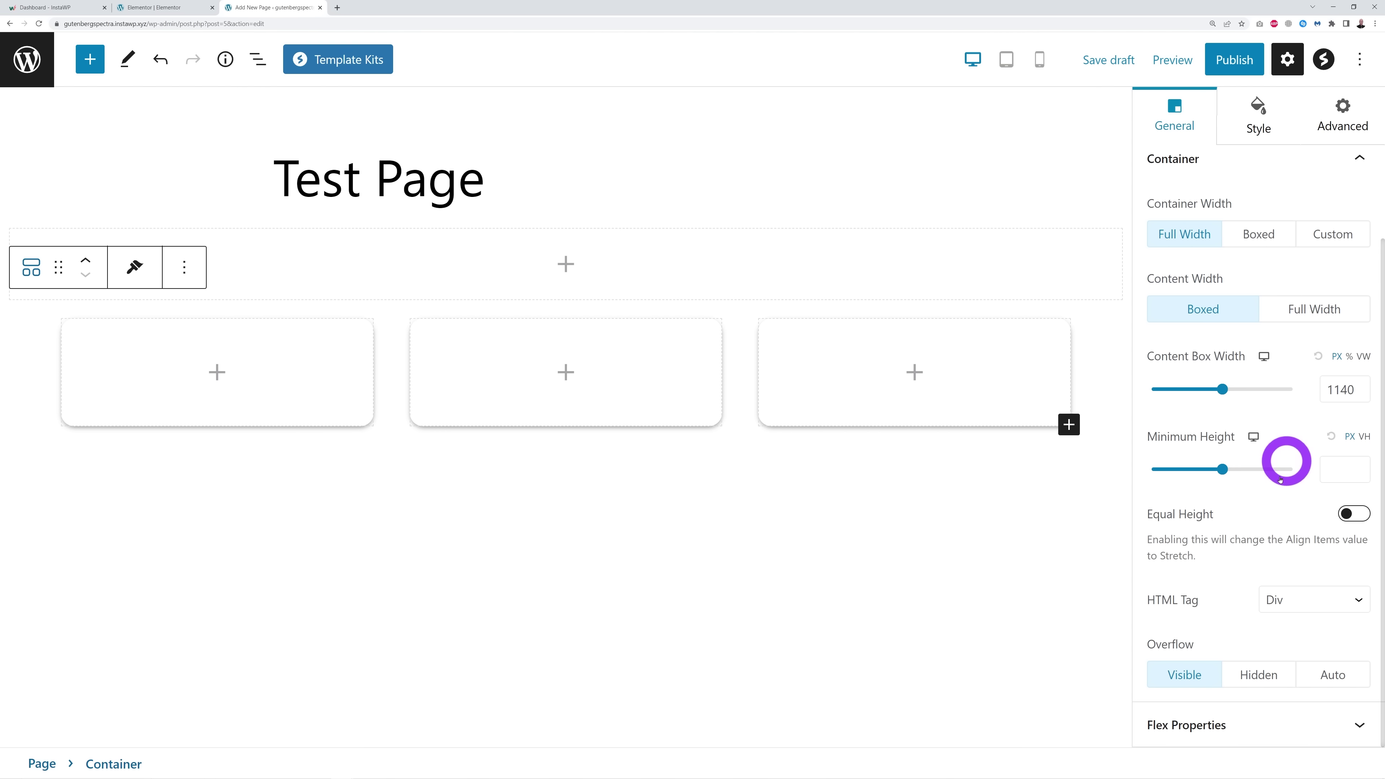
- Set the empty one-column container's minimum height to 500 px, and replace it with 75 VH
left_click(565, 228)
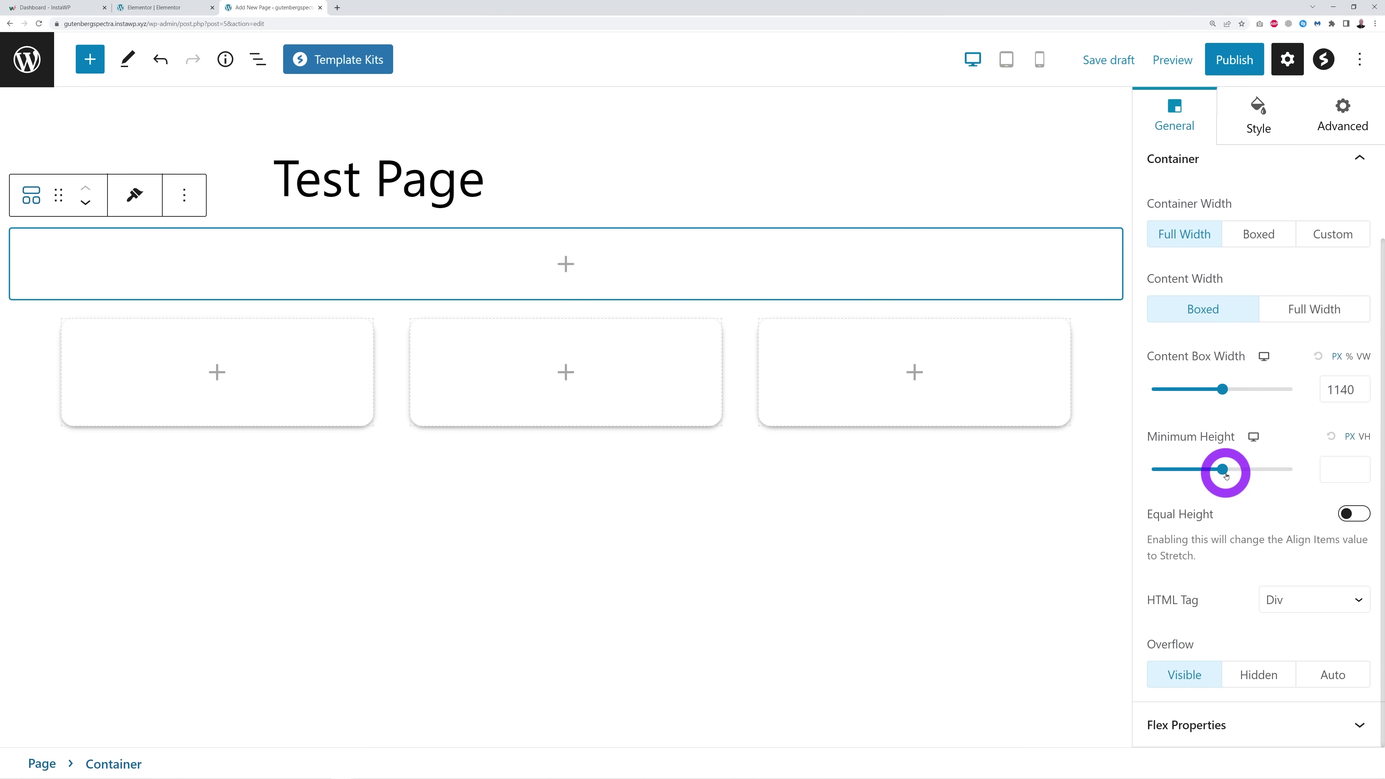
left_click(1339, 470)
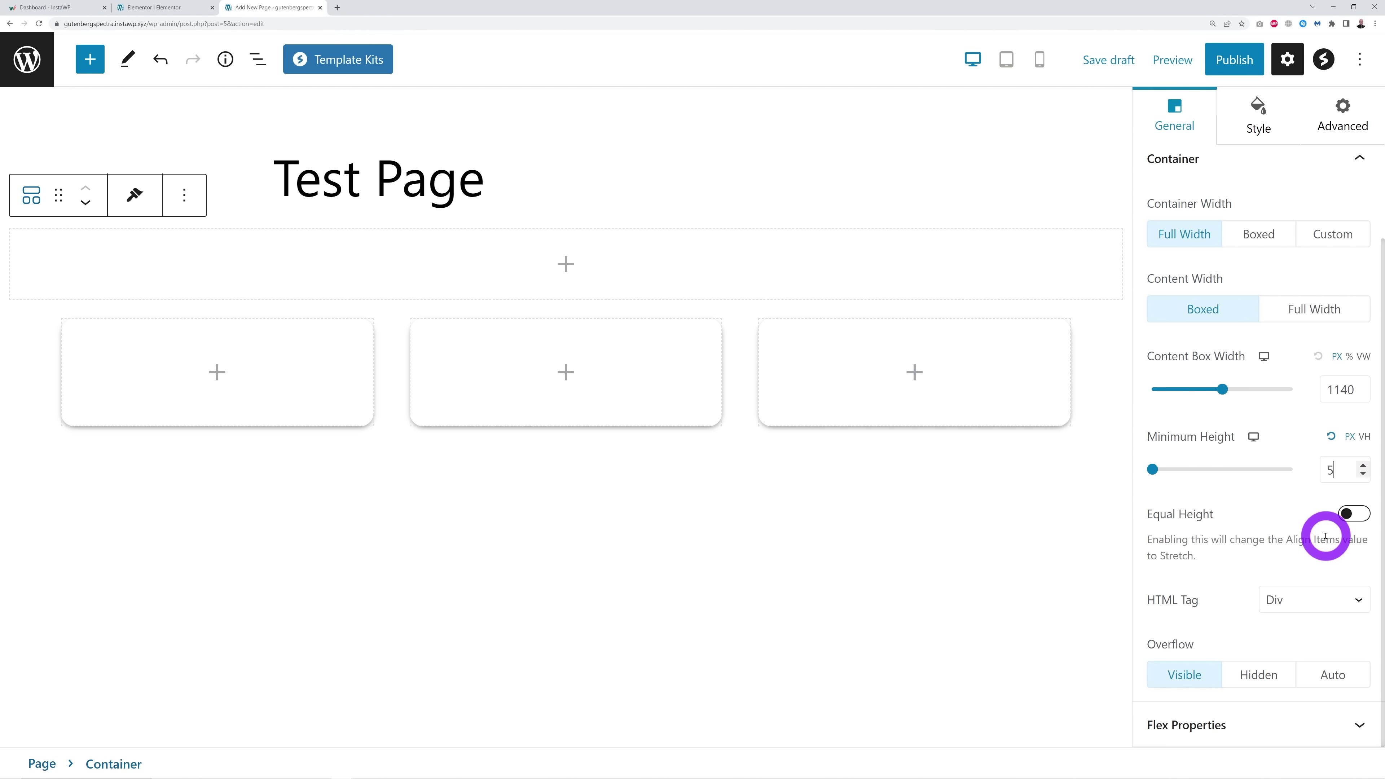
type("00")
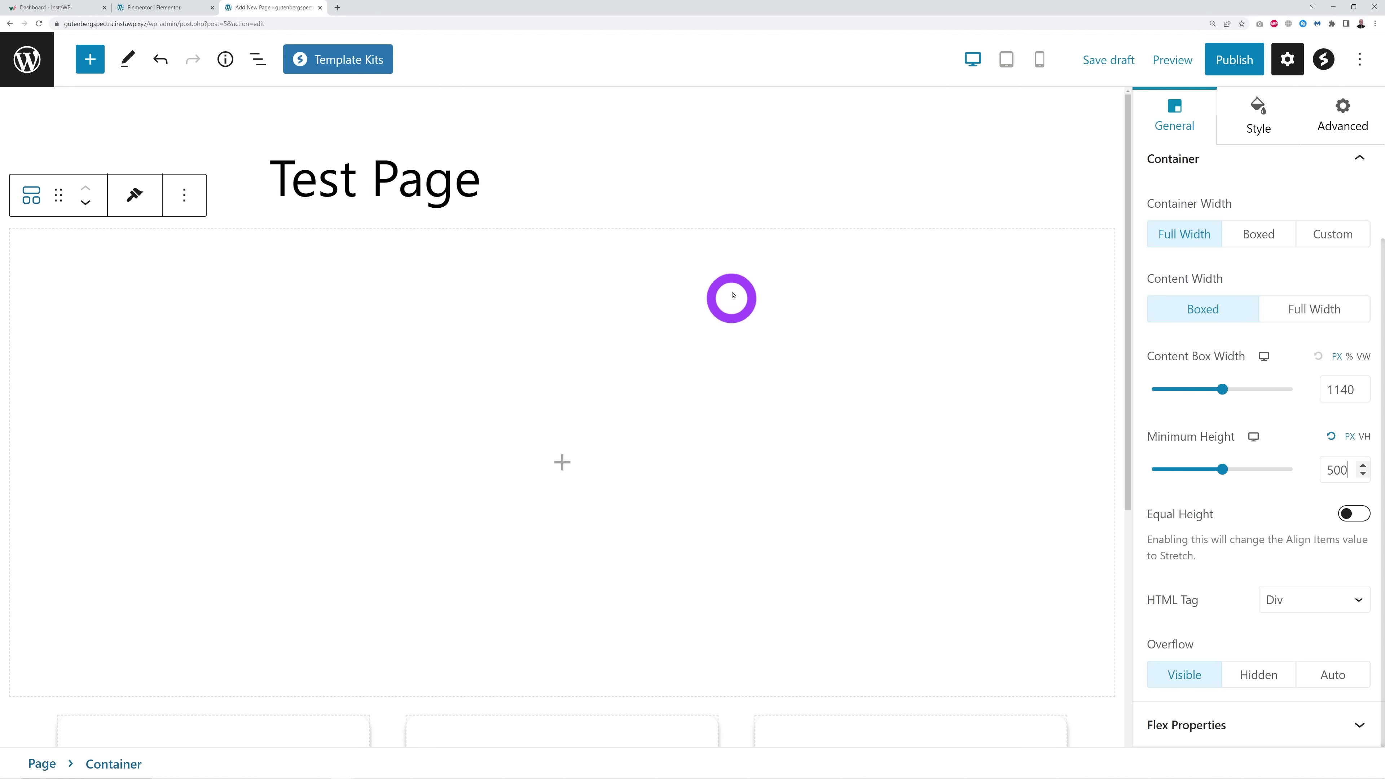
left_click(1364, 437)
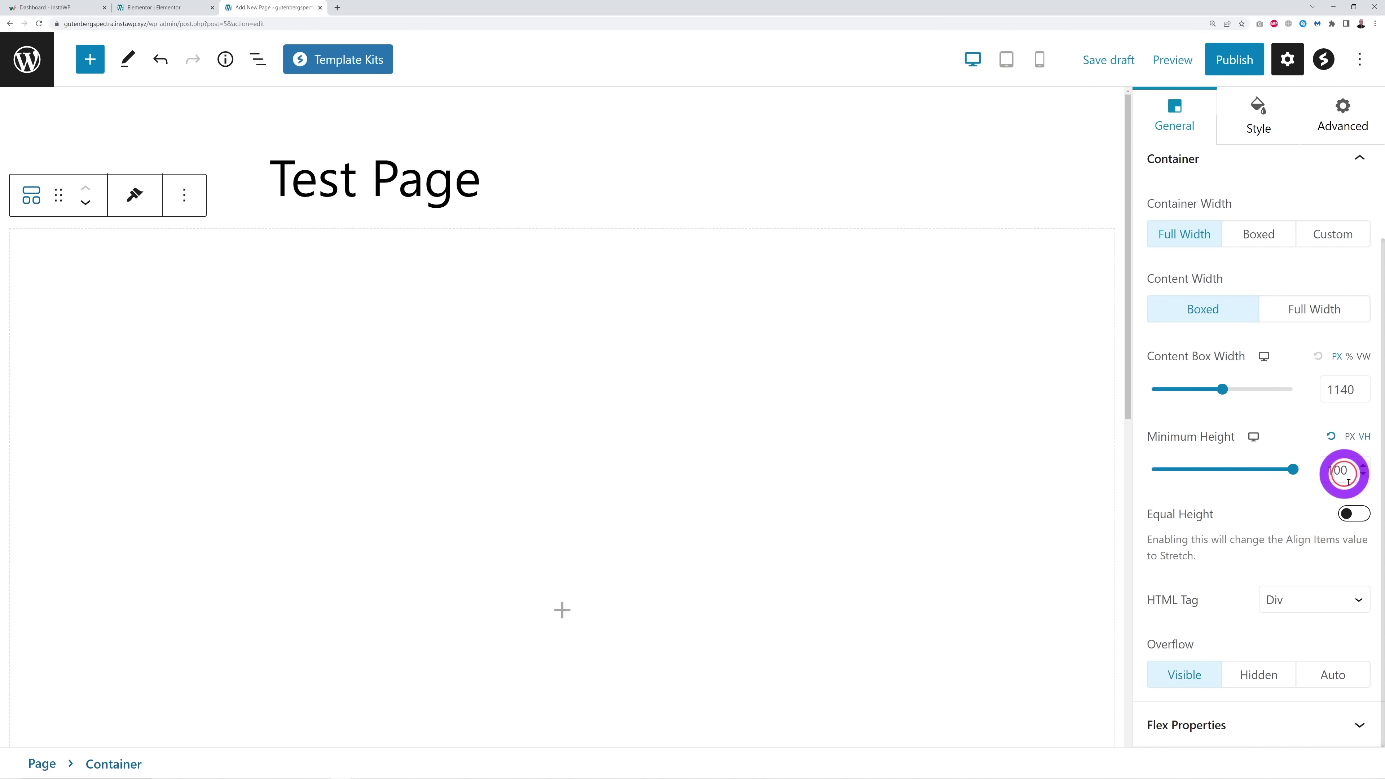
left_click_drag(1349, 470, 1310, 474)
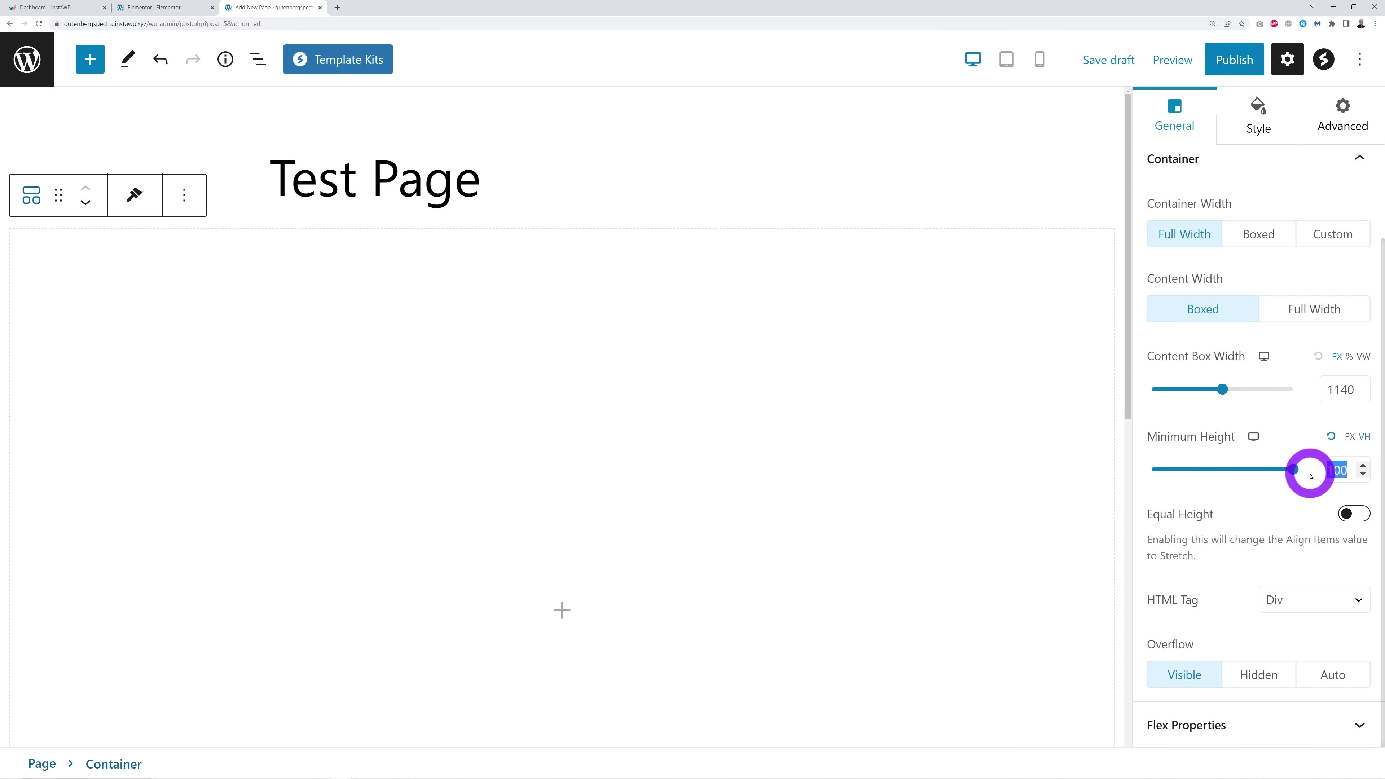
type("75")
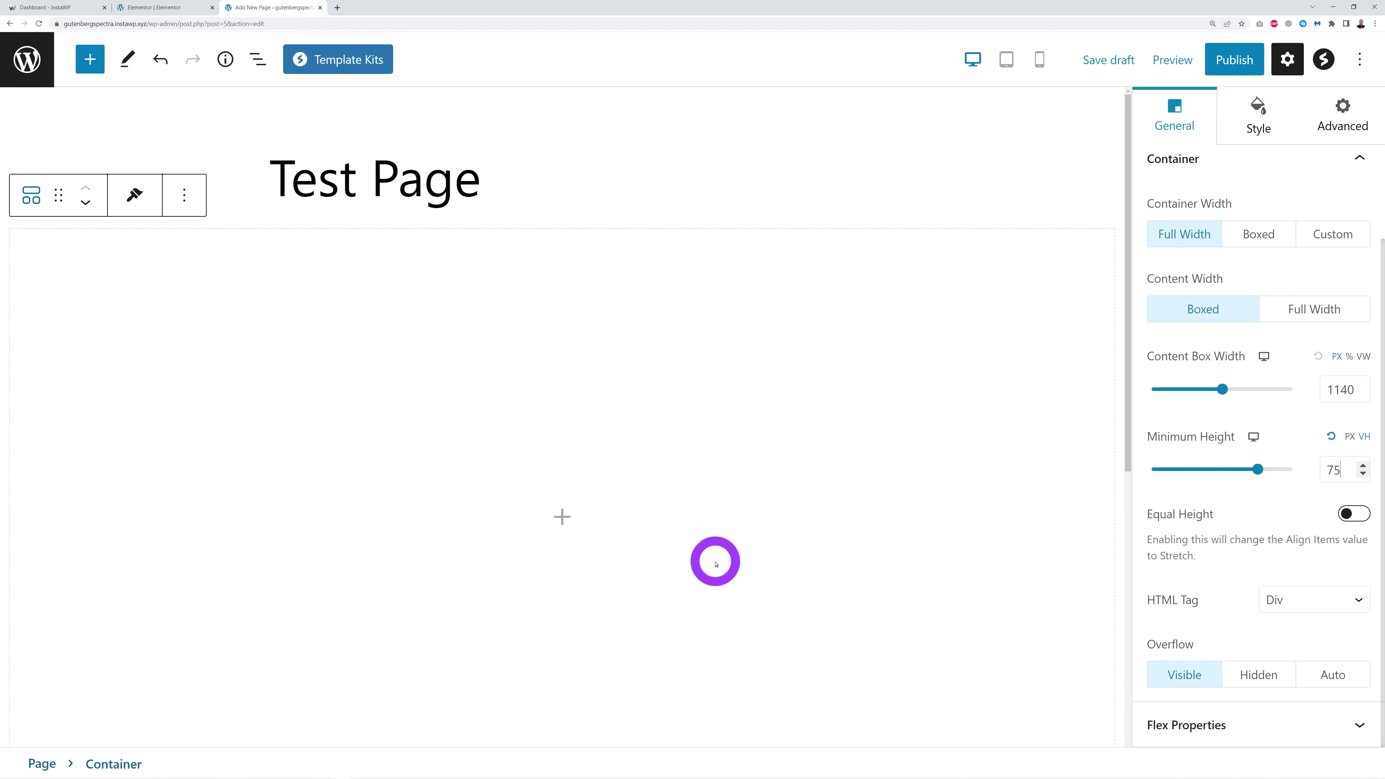
scroll(716, 563, "down", 2)
scroll(722, 557, "up", 1)
scroll(723, 556, "down", 1)
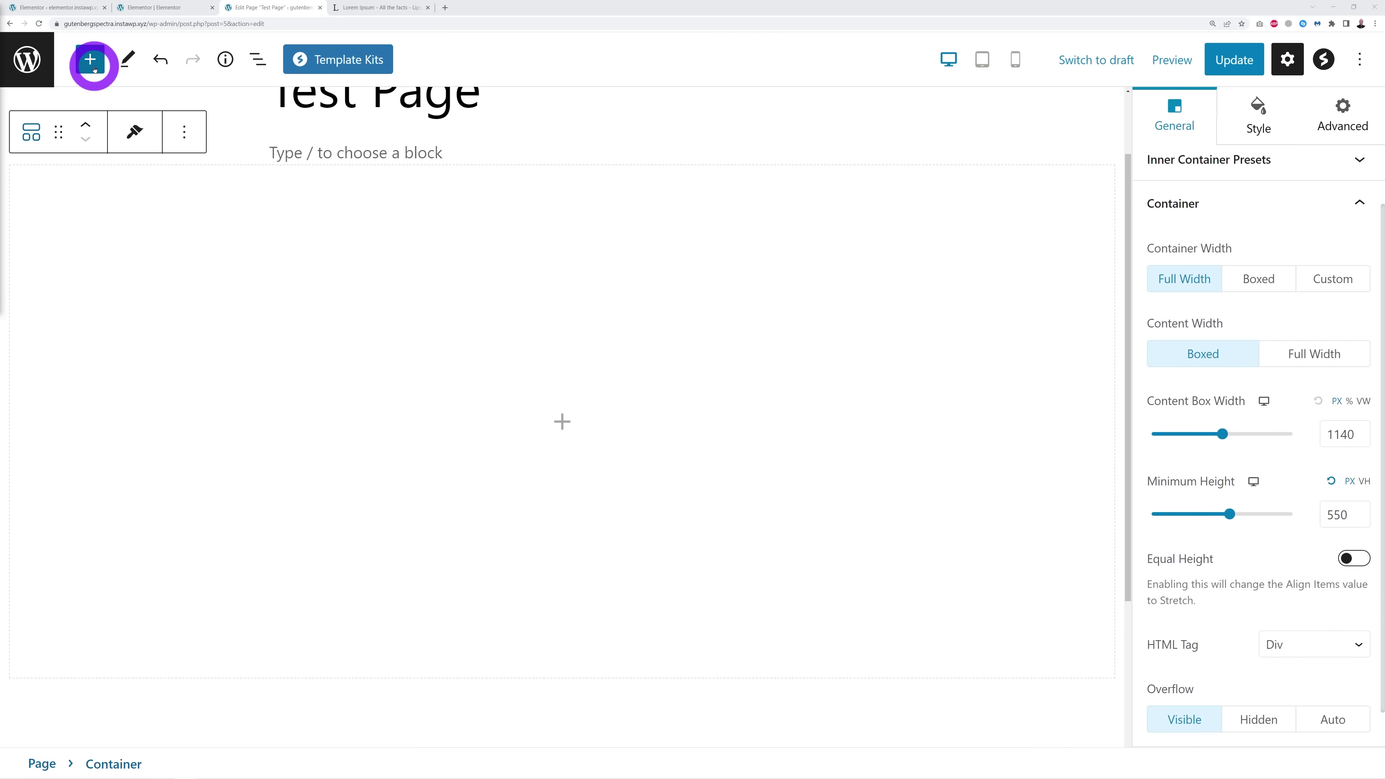
left_click(90, 59)
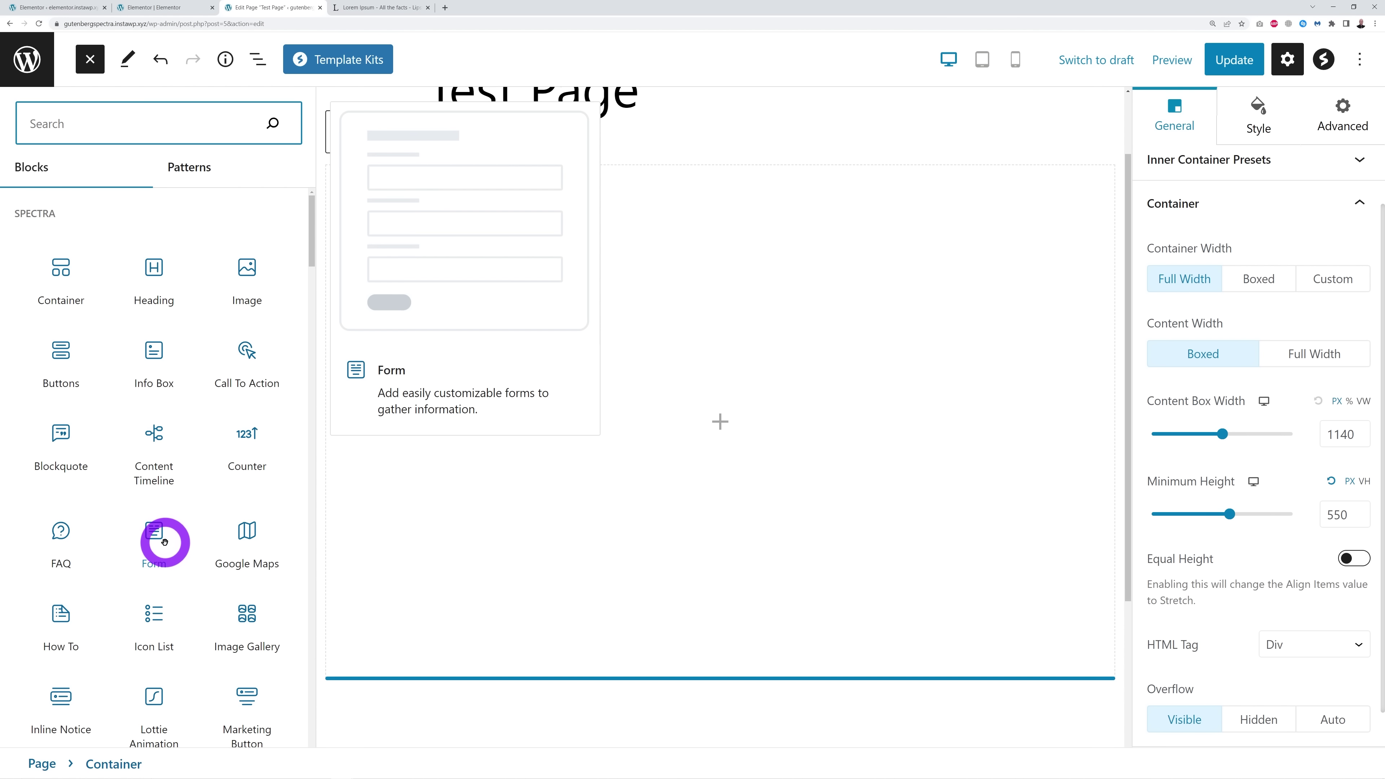
scroll(158, 618, "down", 10)
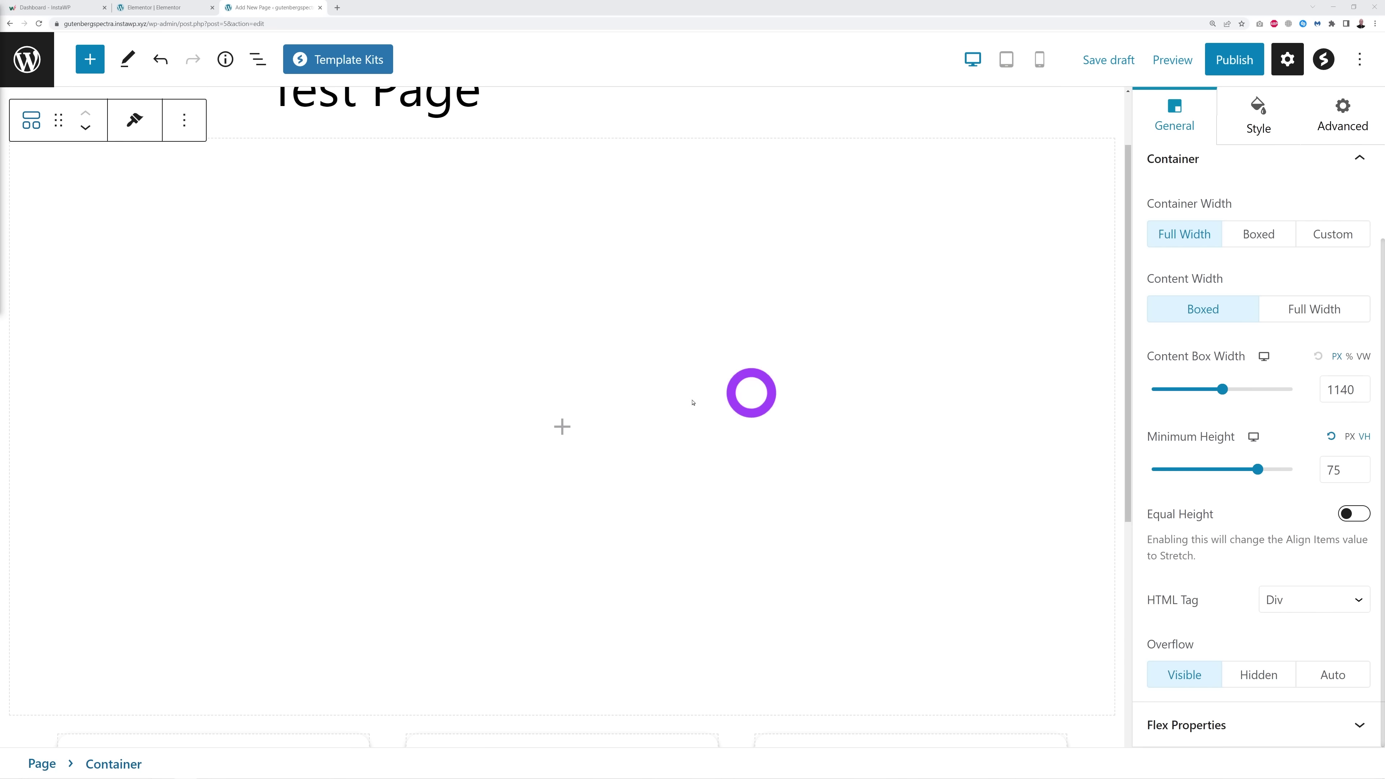
- Insert an Image block in the one-column container and upload the downtown skyline photo from the Downloads folder
left_click(571, 433)
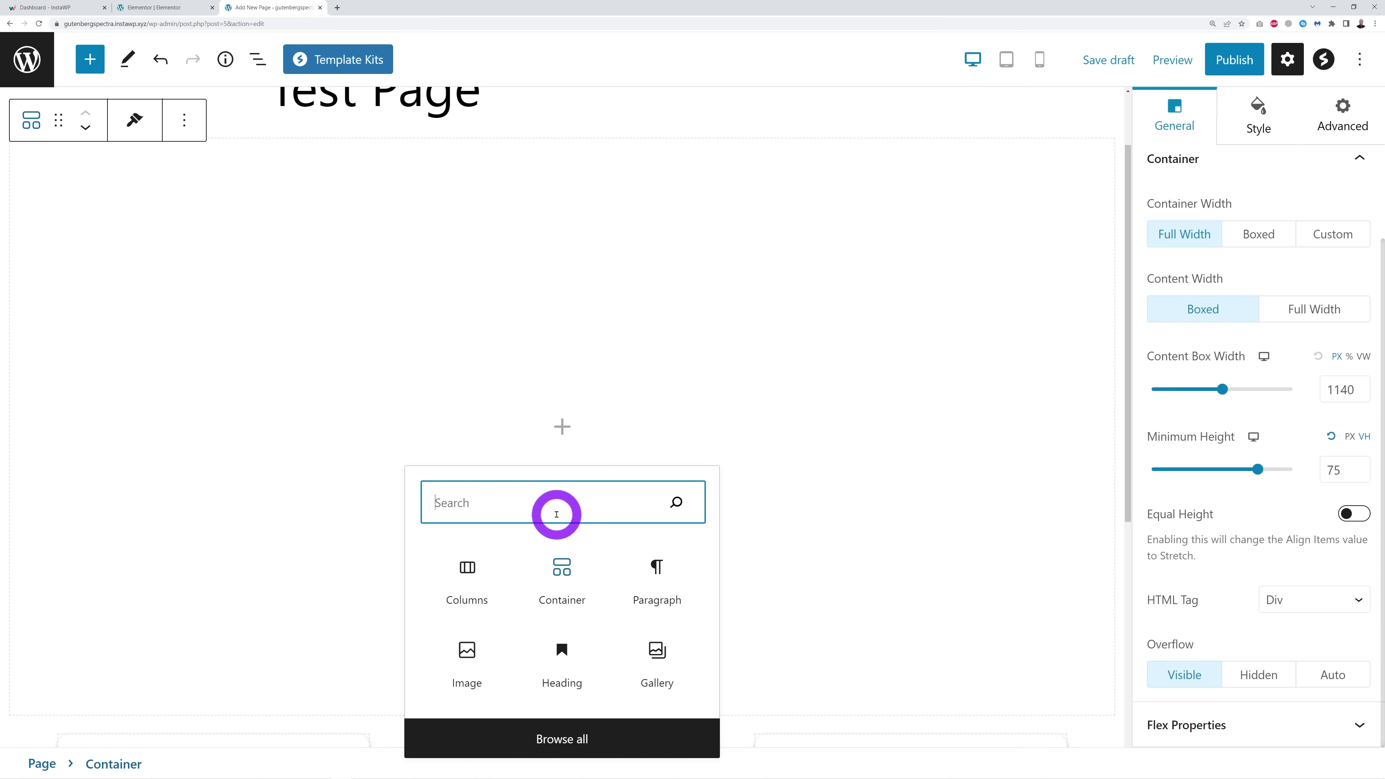
type("image")
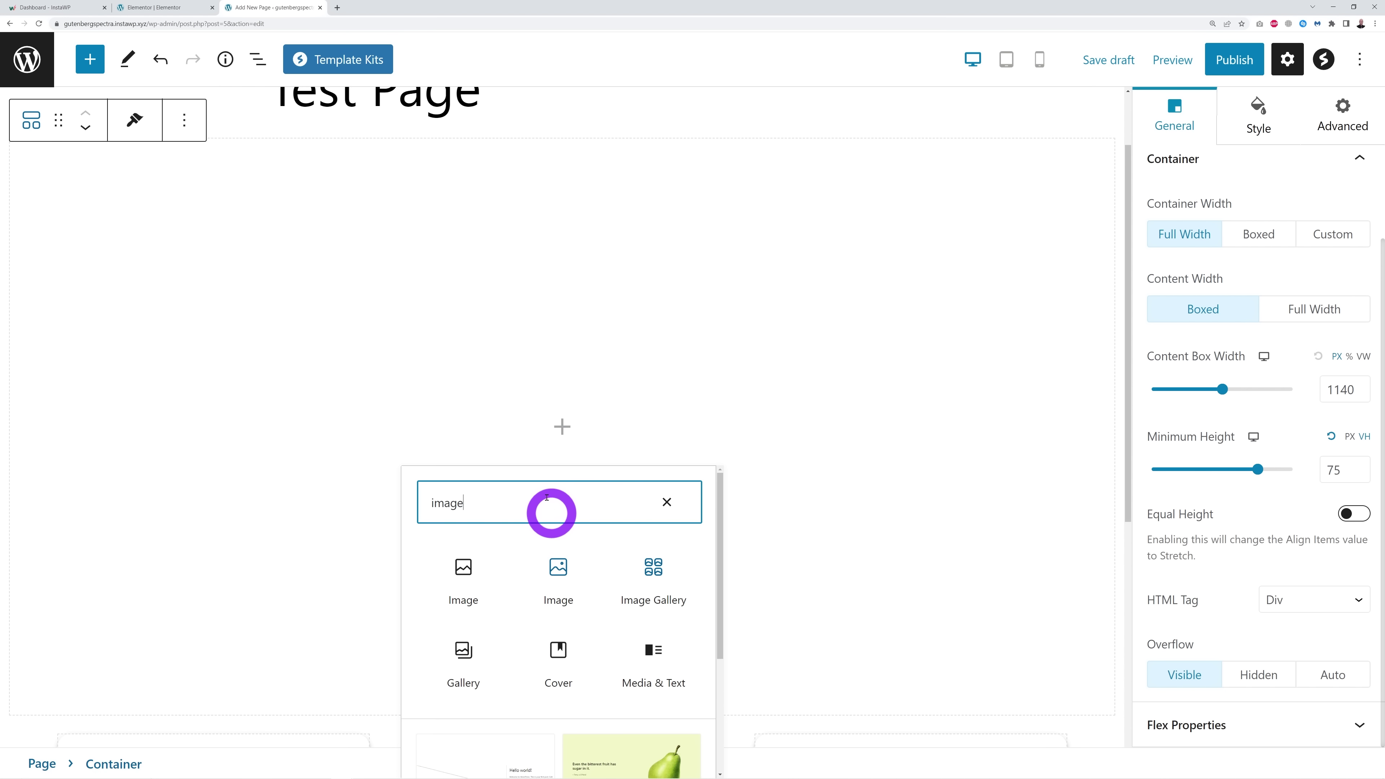
left_click(467, 566)
left_click(107, 454)
left_click(133, 76)
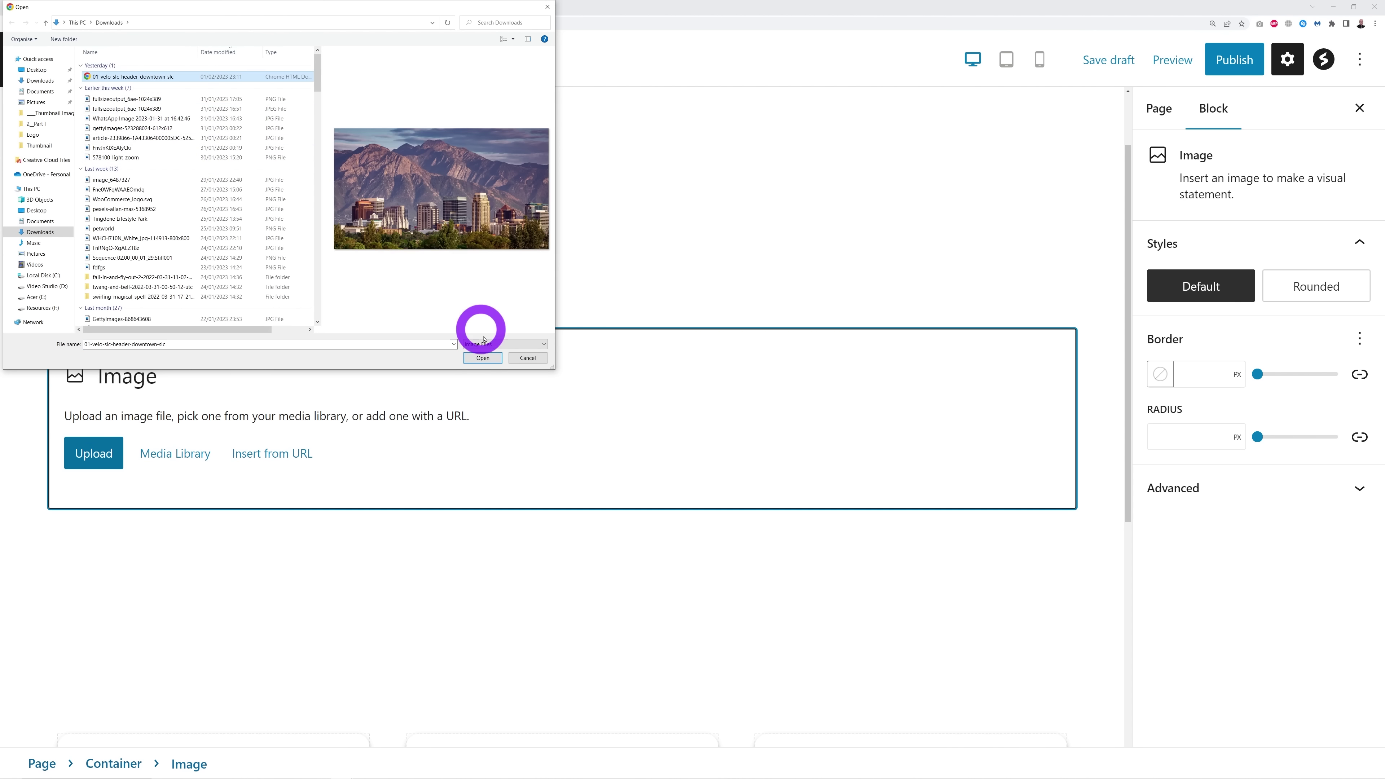
left_click(479, 364)
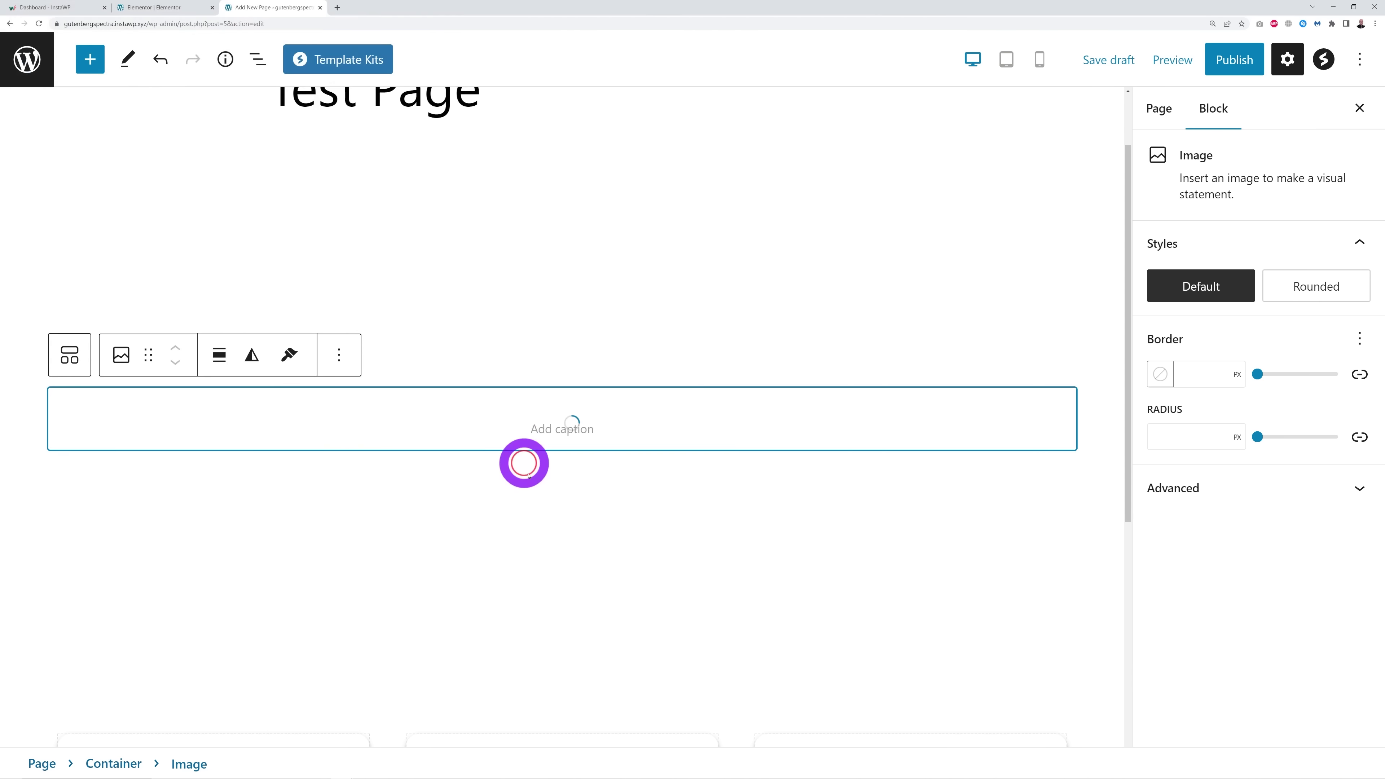
- Set the content width of the container holding the skyline image to Full Width
scroll(793, 692, "down", 1)
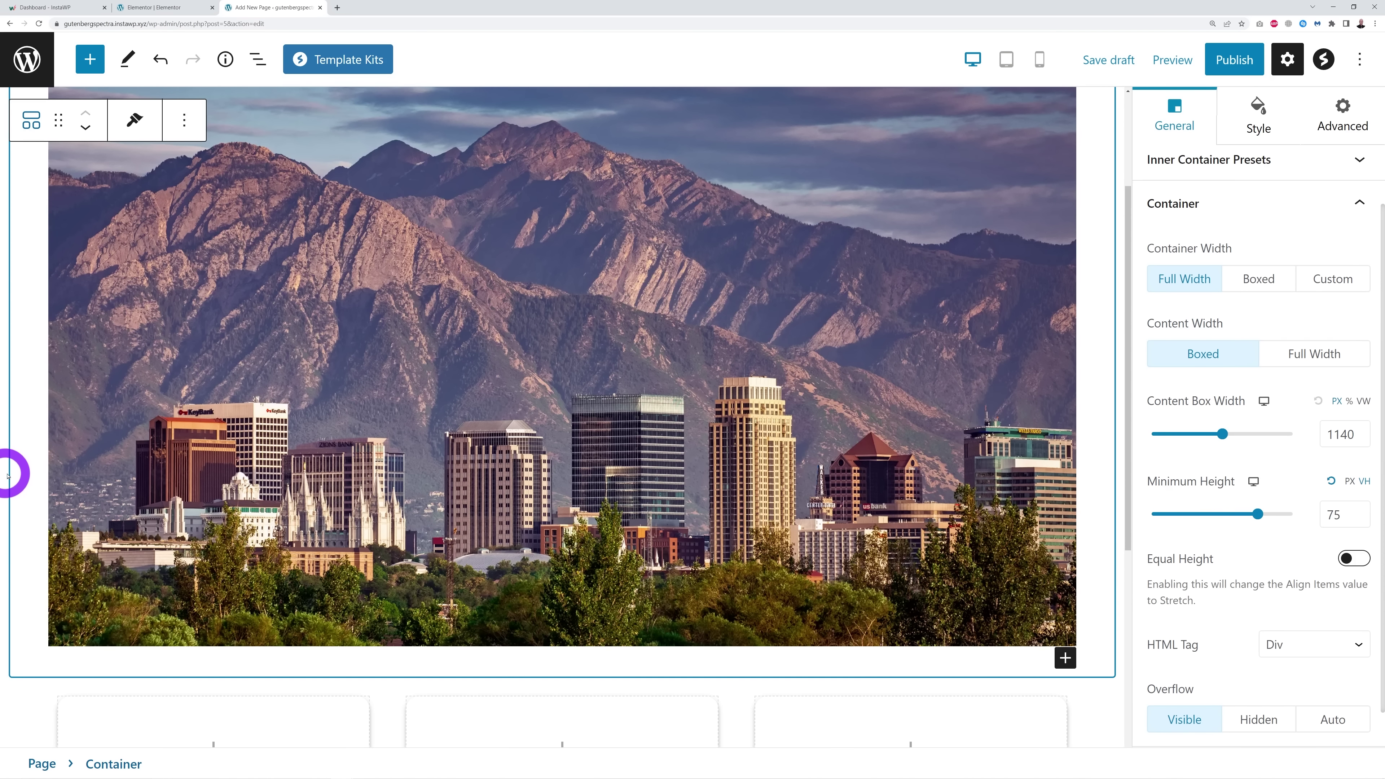
left_click(1317, 357)
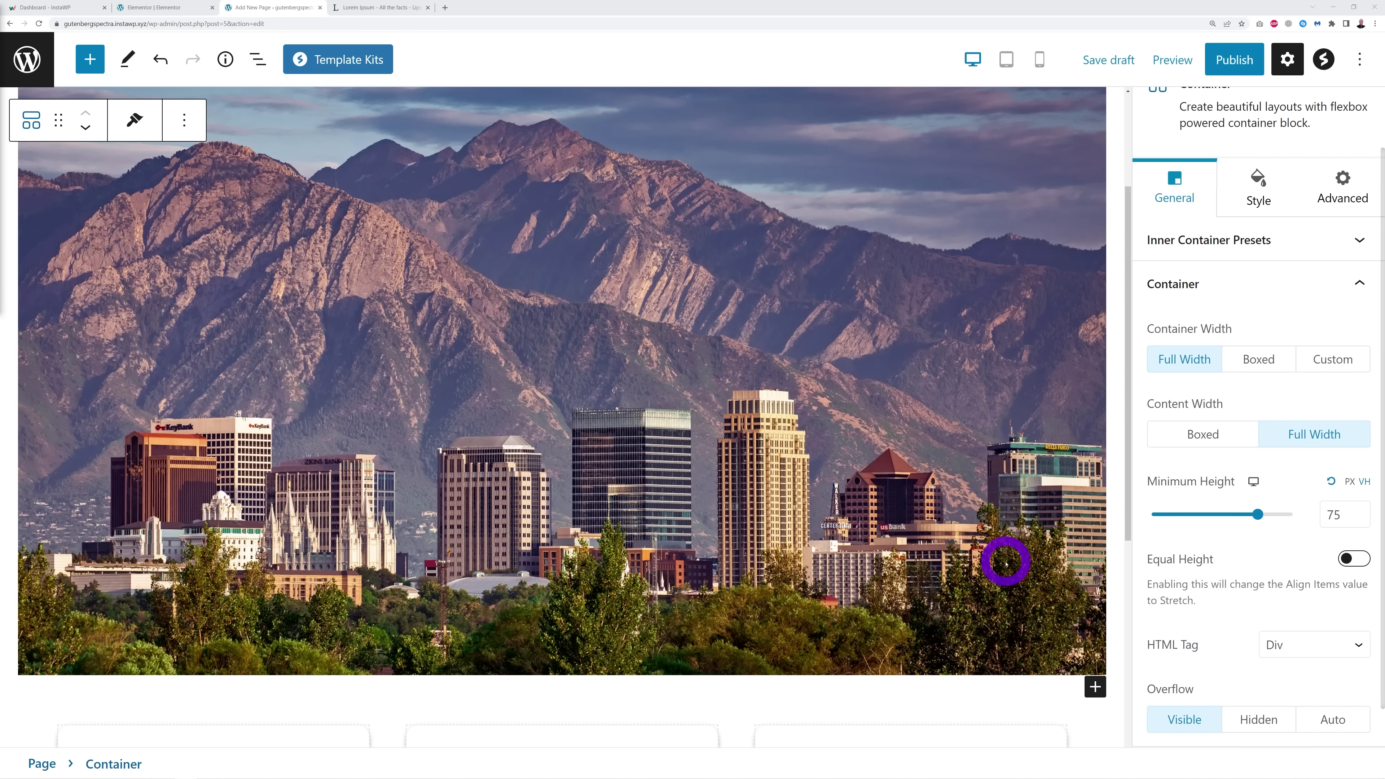
- Enable Equal Height for the three-column container that holds the info boxes
scroll(1007, 564, "down", 3)
left_click(468, 441)
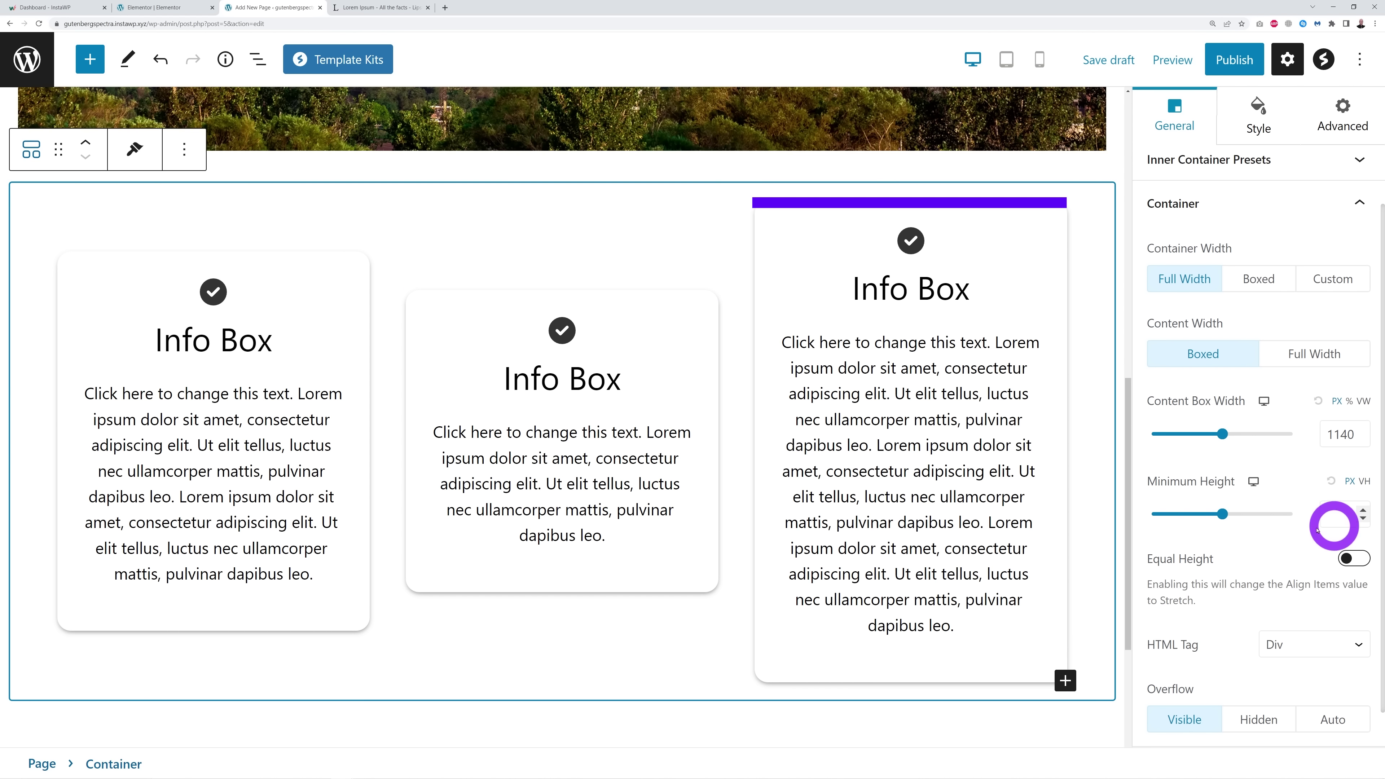
left_click(1354, 559)
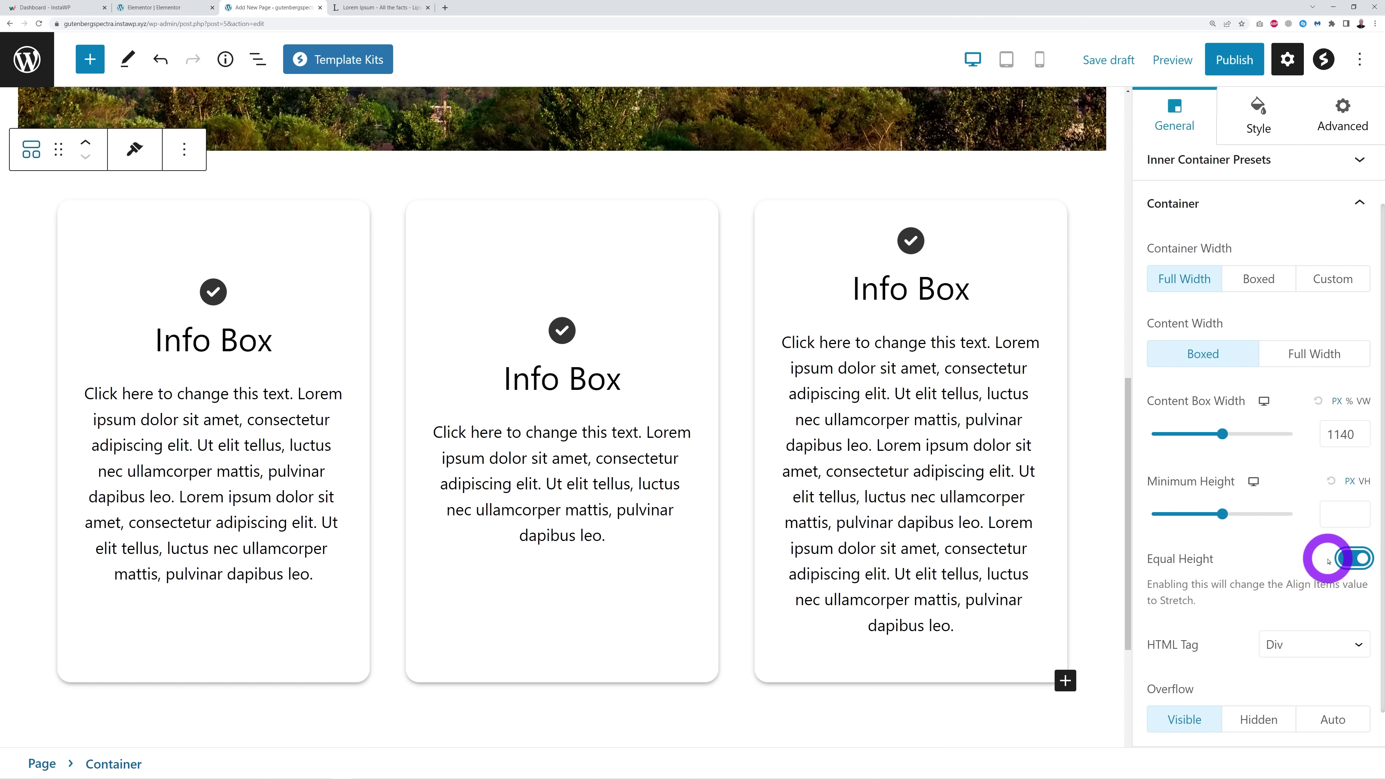
- Align the three info box columns vertically to the top, the centre and the bottom in turn using the flex properties
scroll(1327, 560, "down", 1)
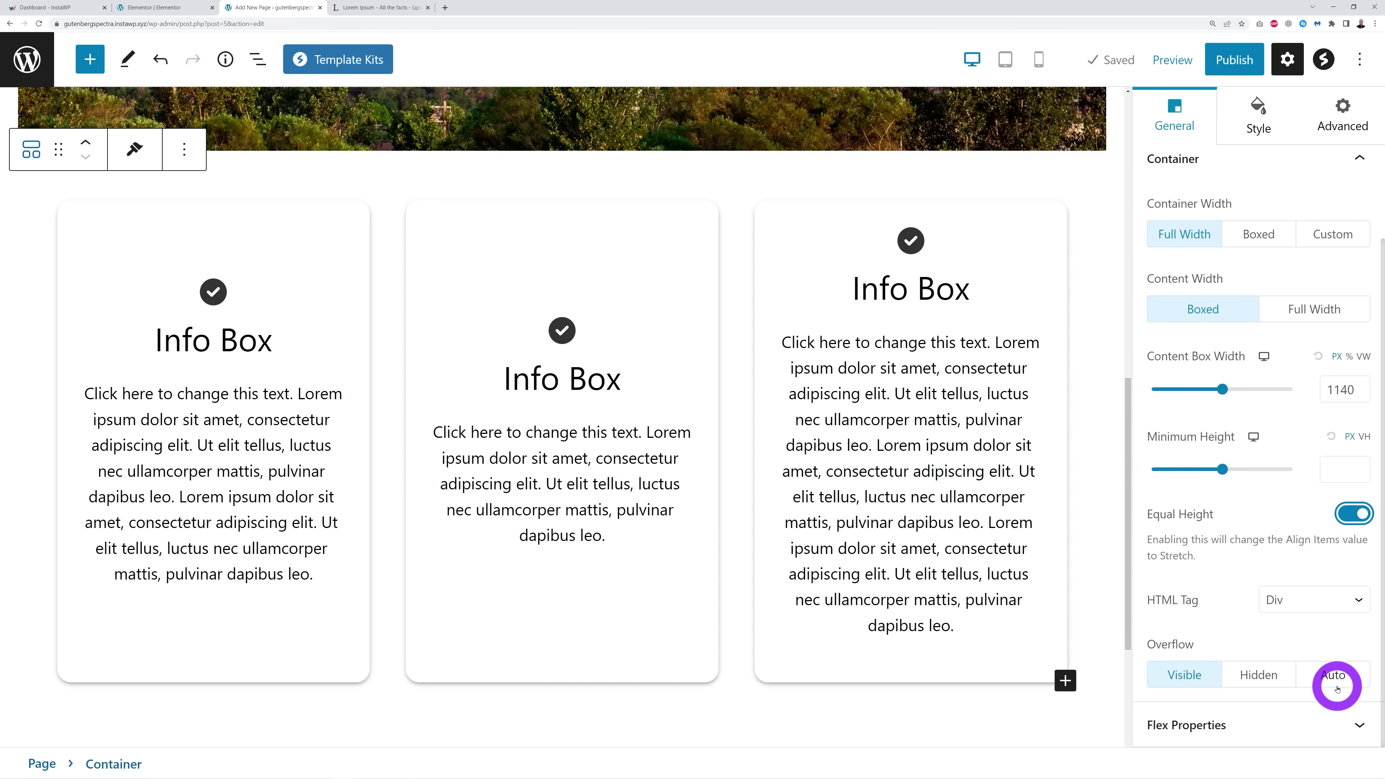
left_click(1359, 726)
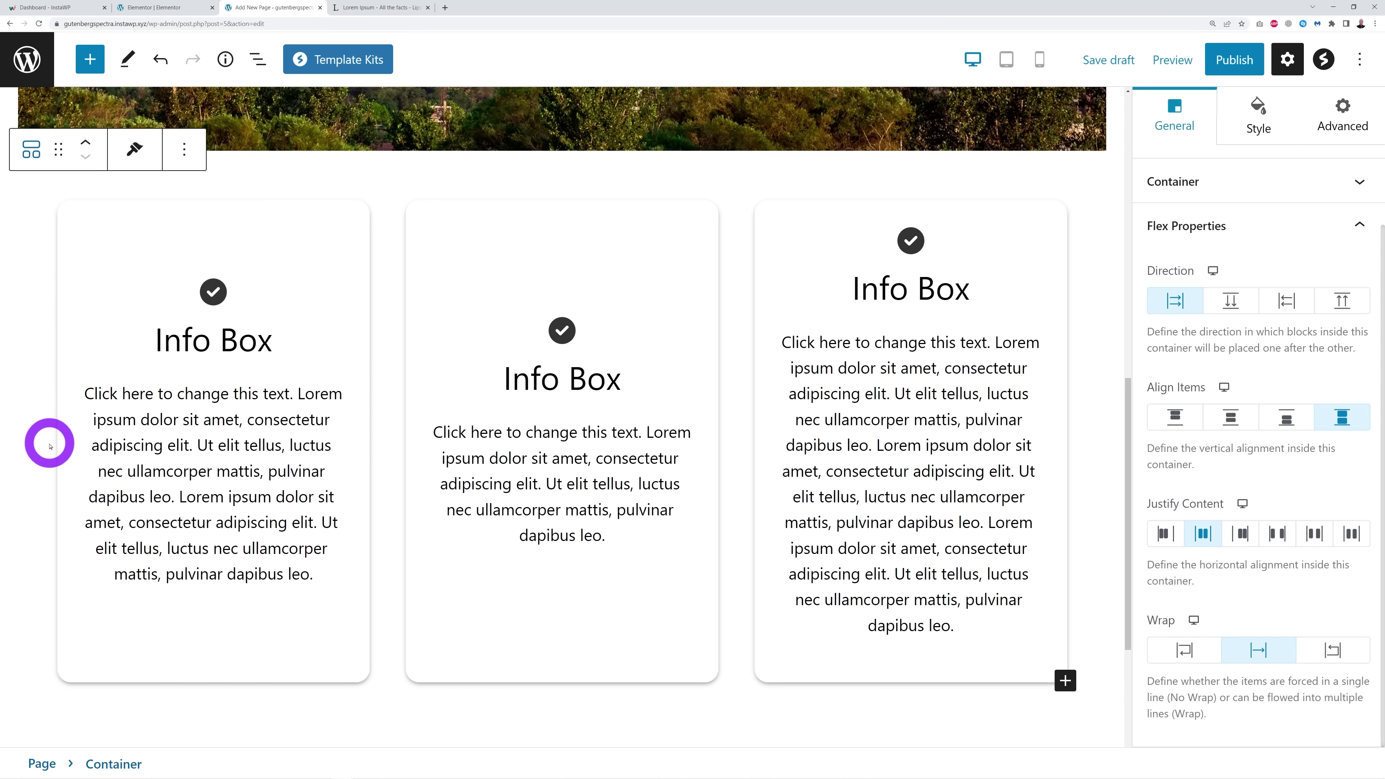
left_click(1179, 418)
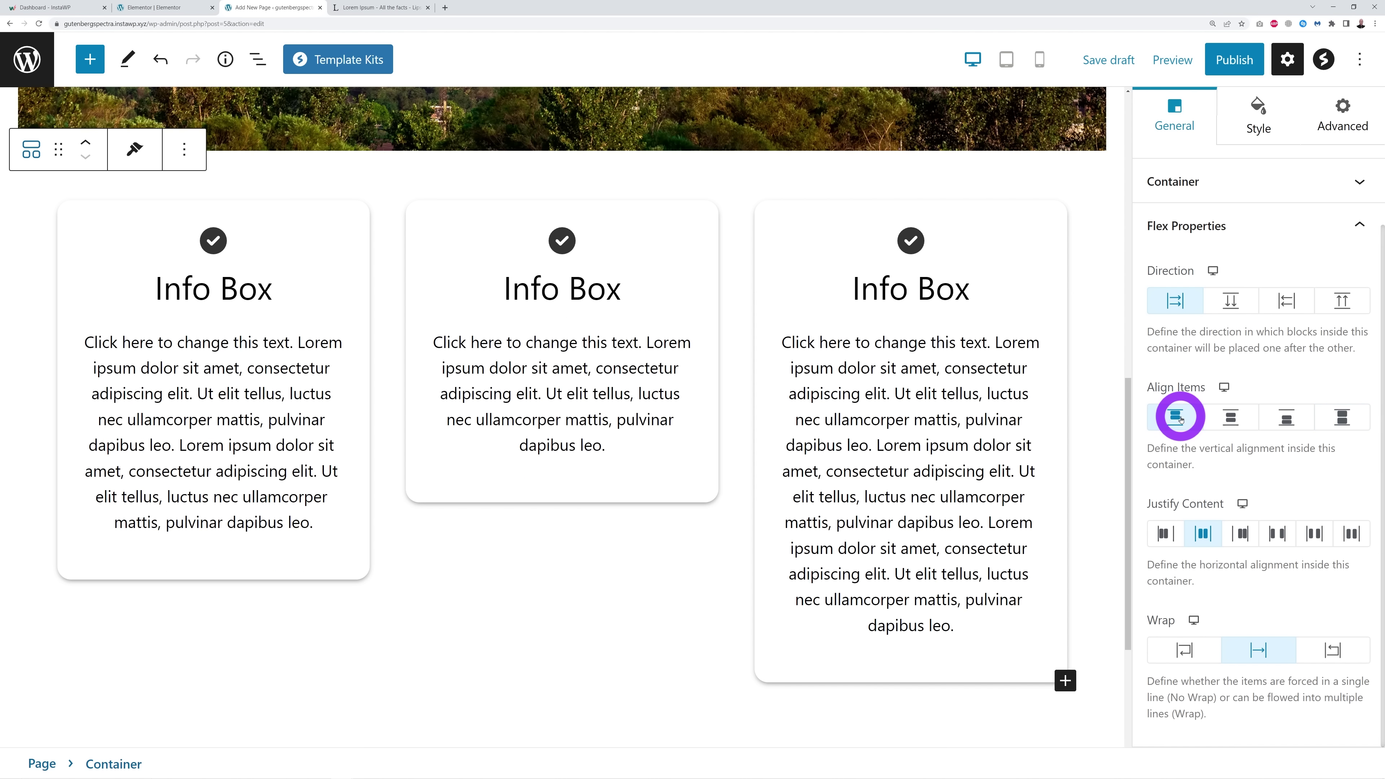
left_click(1229, 418)
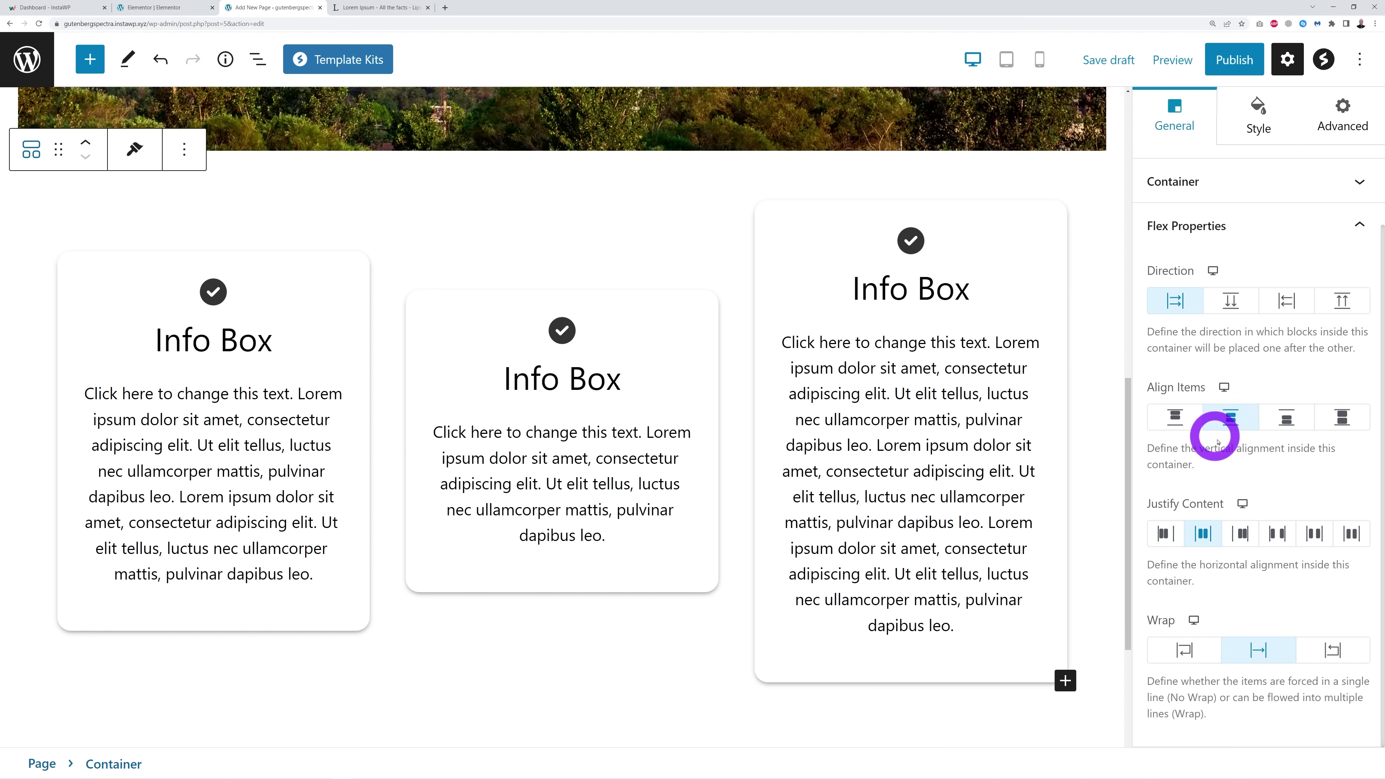
left_click(1281, 420)
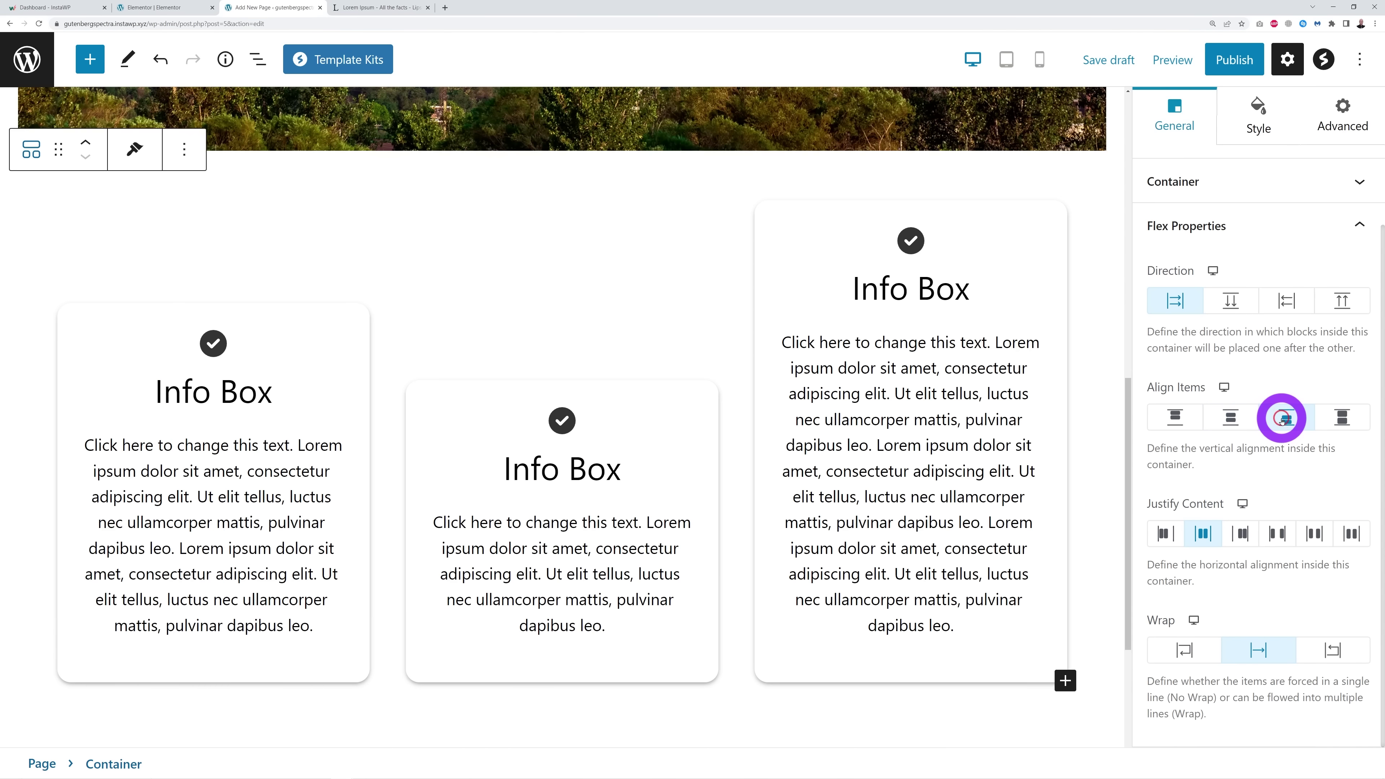
- Set the vertical alignment of the three info box columns to stretch across the container's full height
left_click(1342, 418)
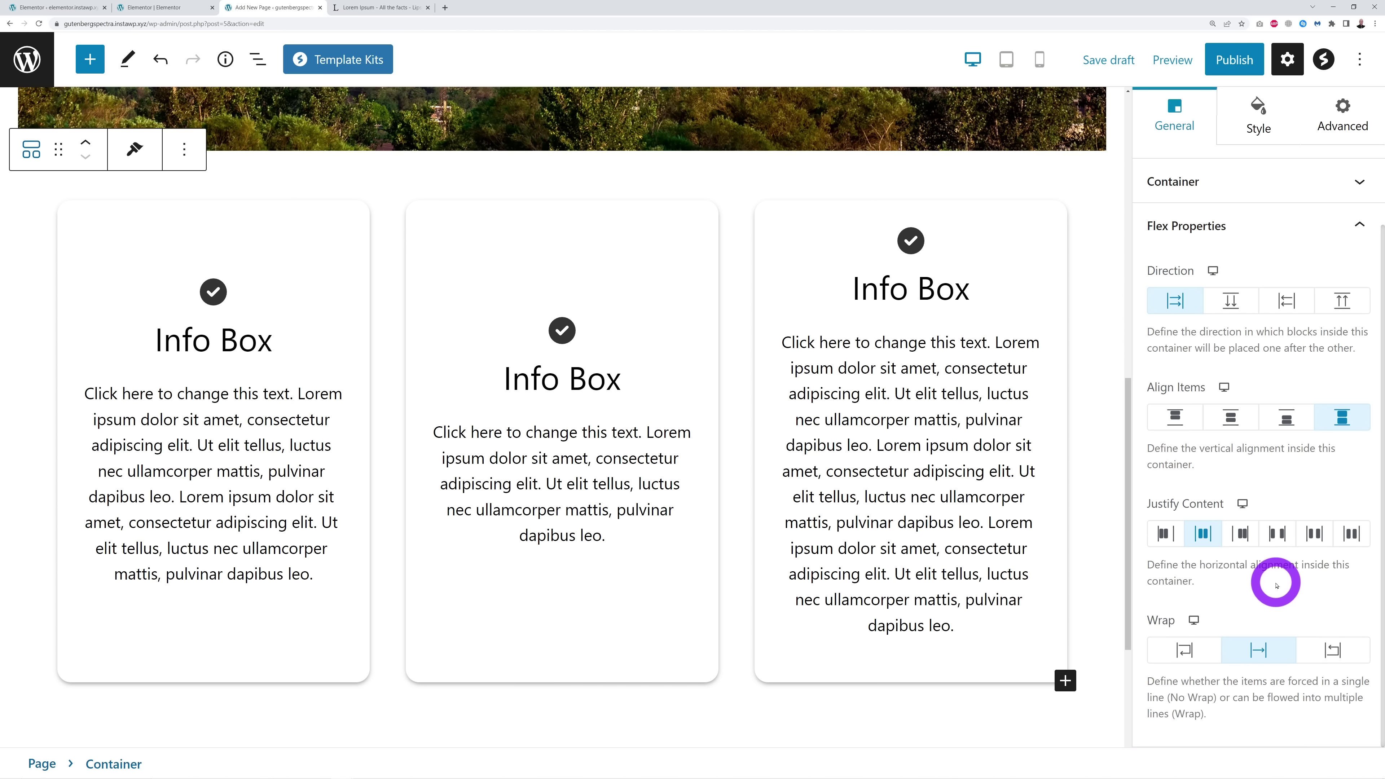
- Switch to the Elementor page, convert the section with nested columns to a container, and open its first innermost container's layout settings
left_click(158, 7)
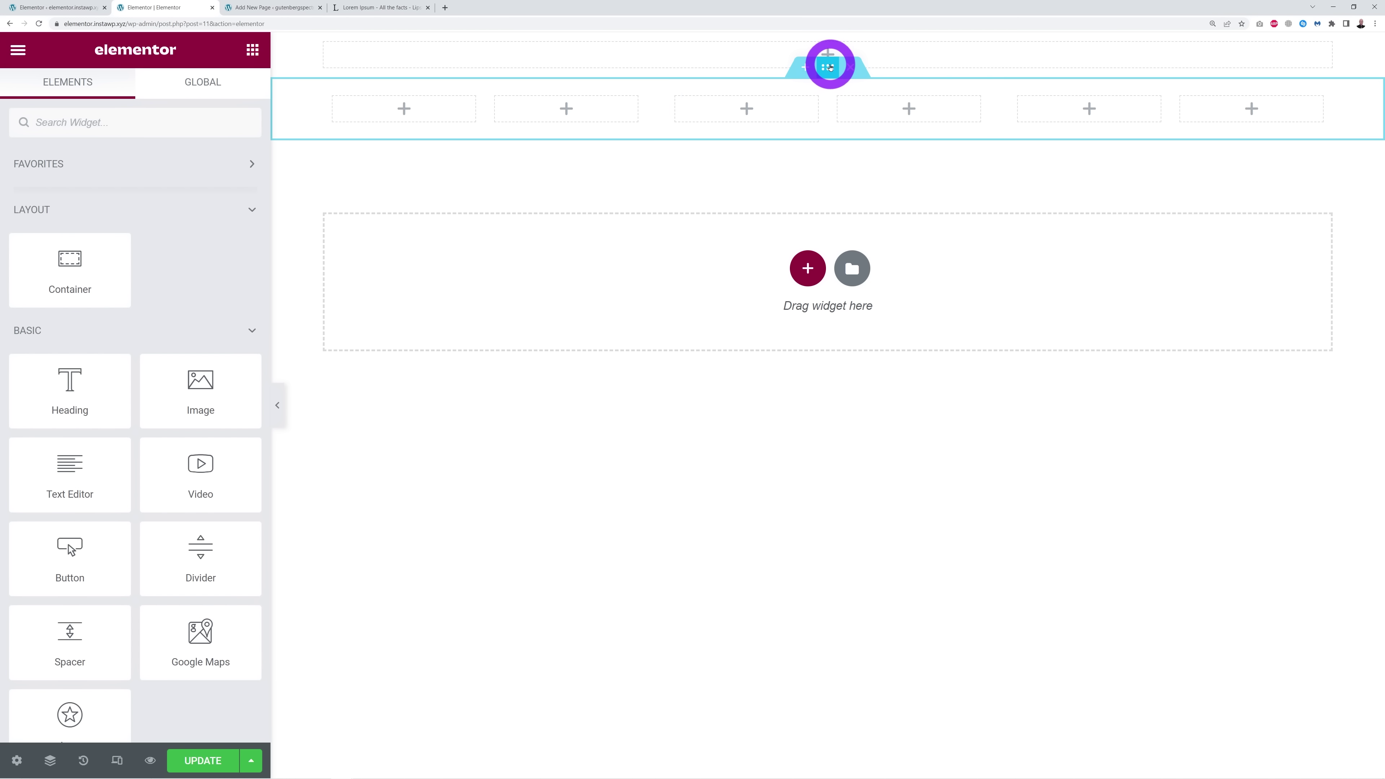
left_click(829, 66)
left_click(224, 188)
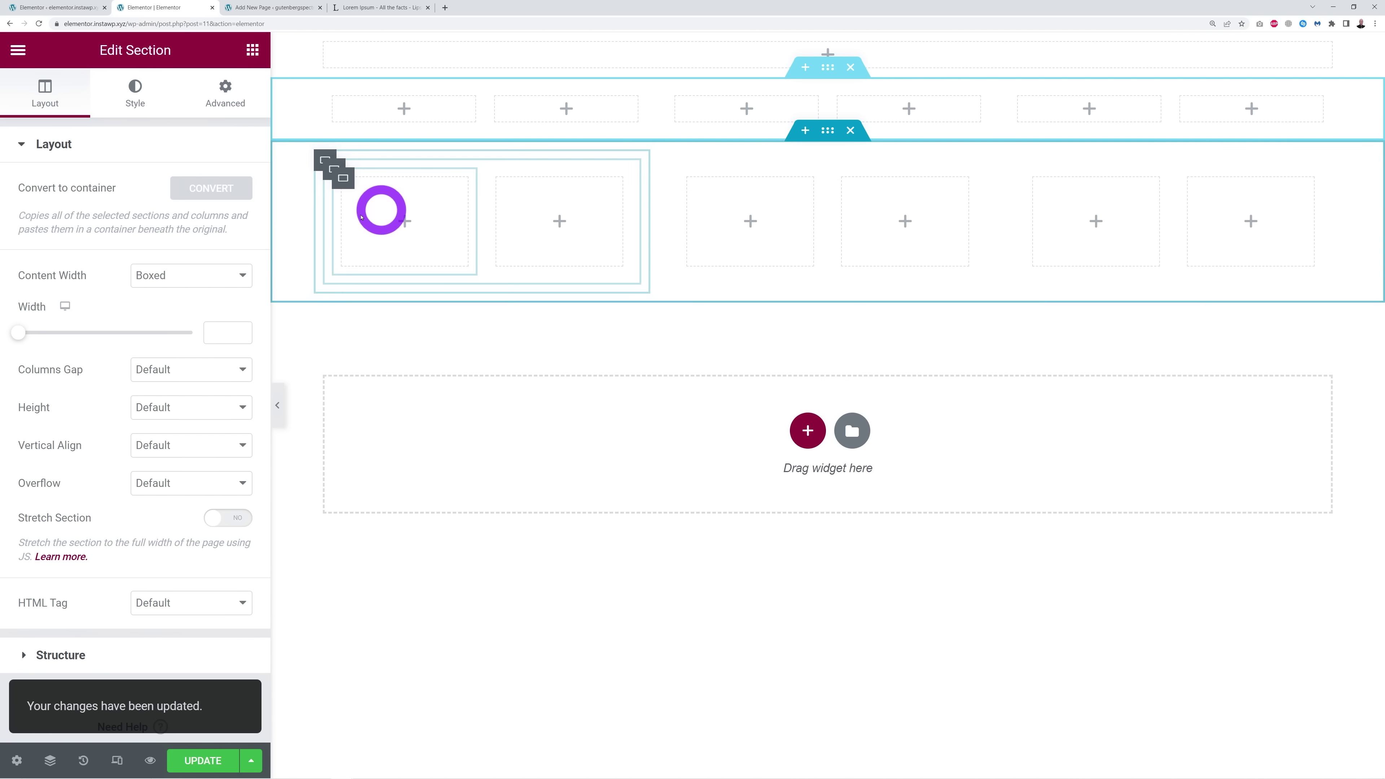
left_click(342, 179)
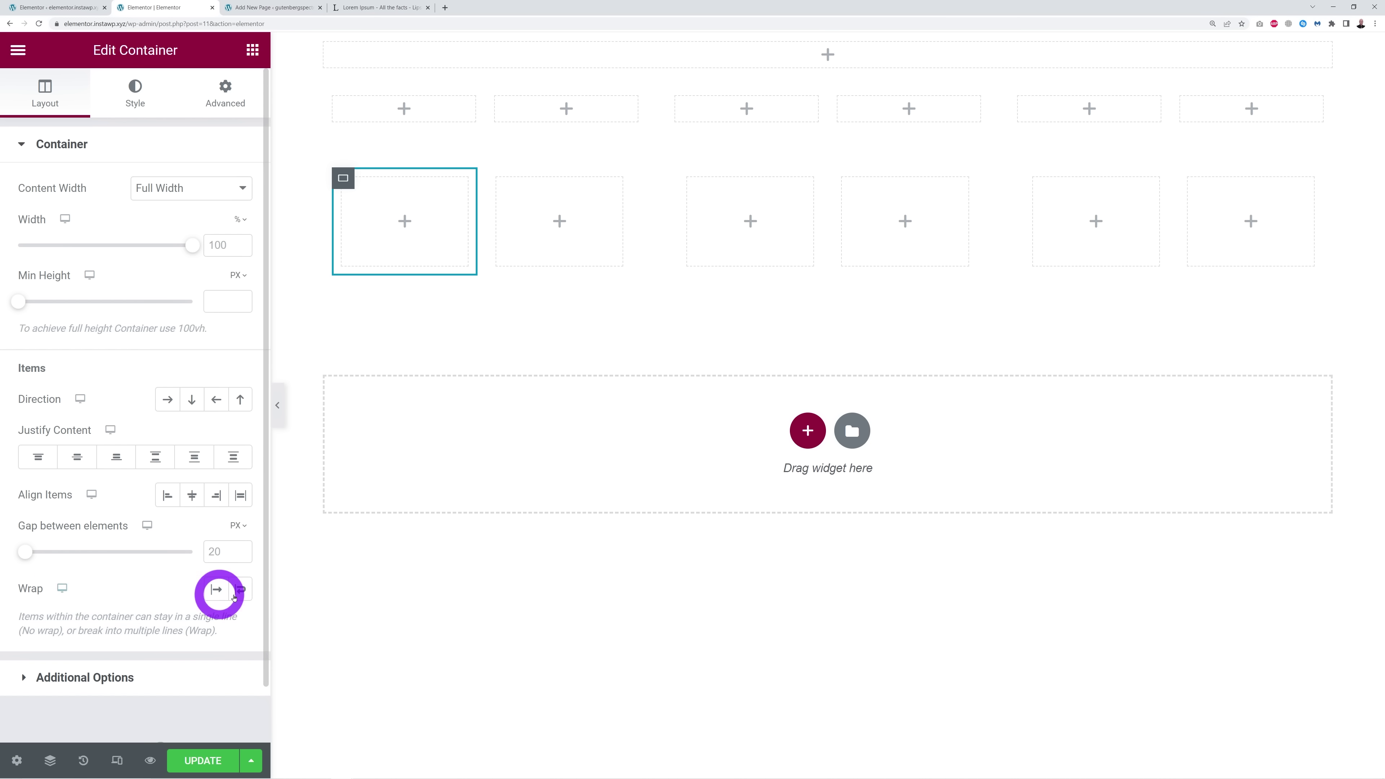
- Review the Spectra container's style settings on the Gutenberg page, including colour and border, and compare them with the Elementor container's style options
left_click(275, 8)
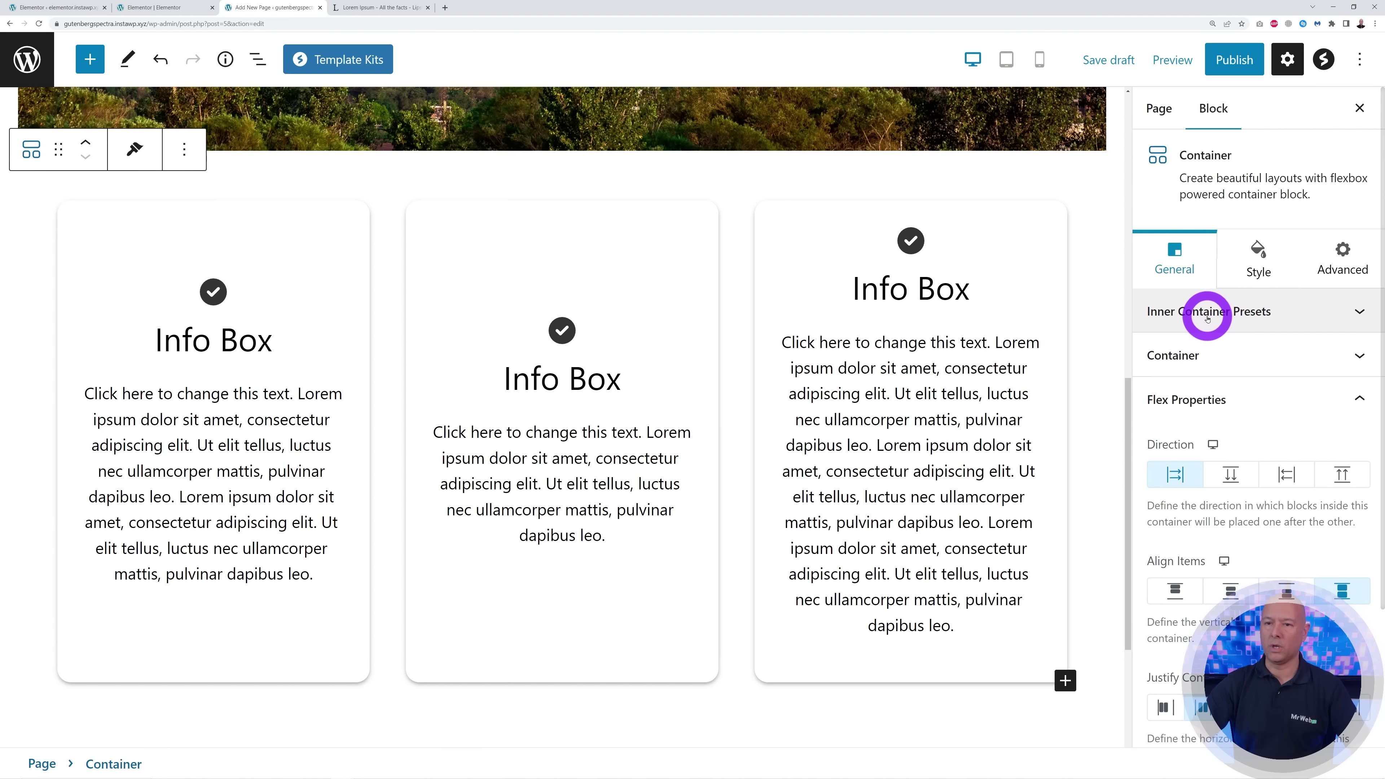
left_click(1258, 275)
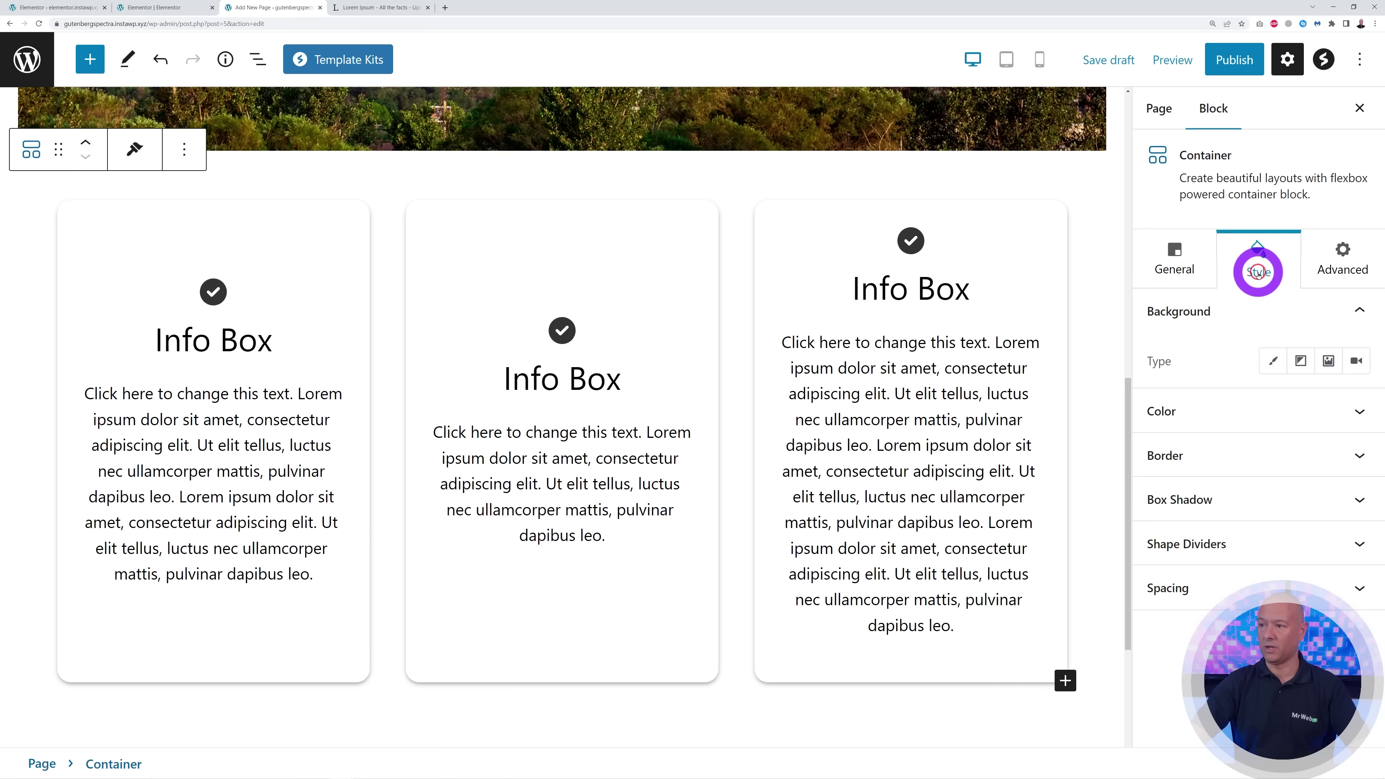
left_click(1353, 410)
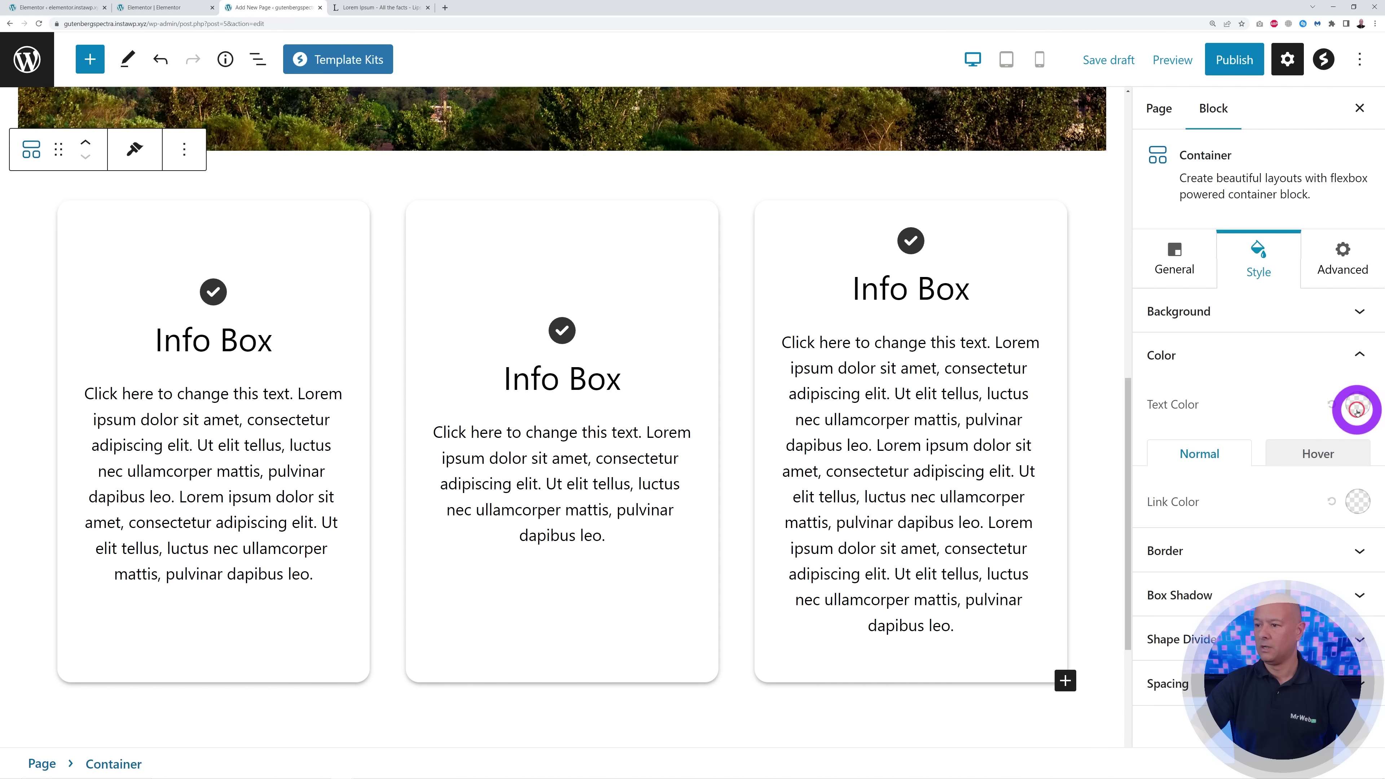
left_click(1359, 550)
left_click(1346, 401)
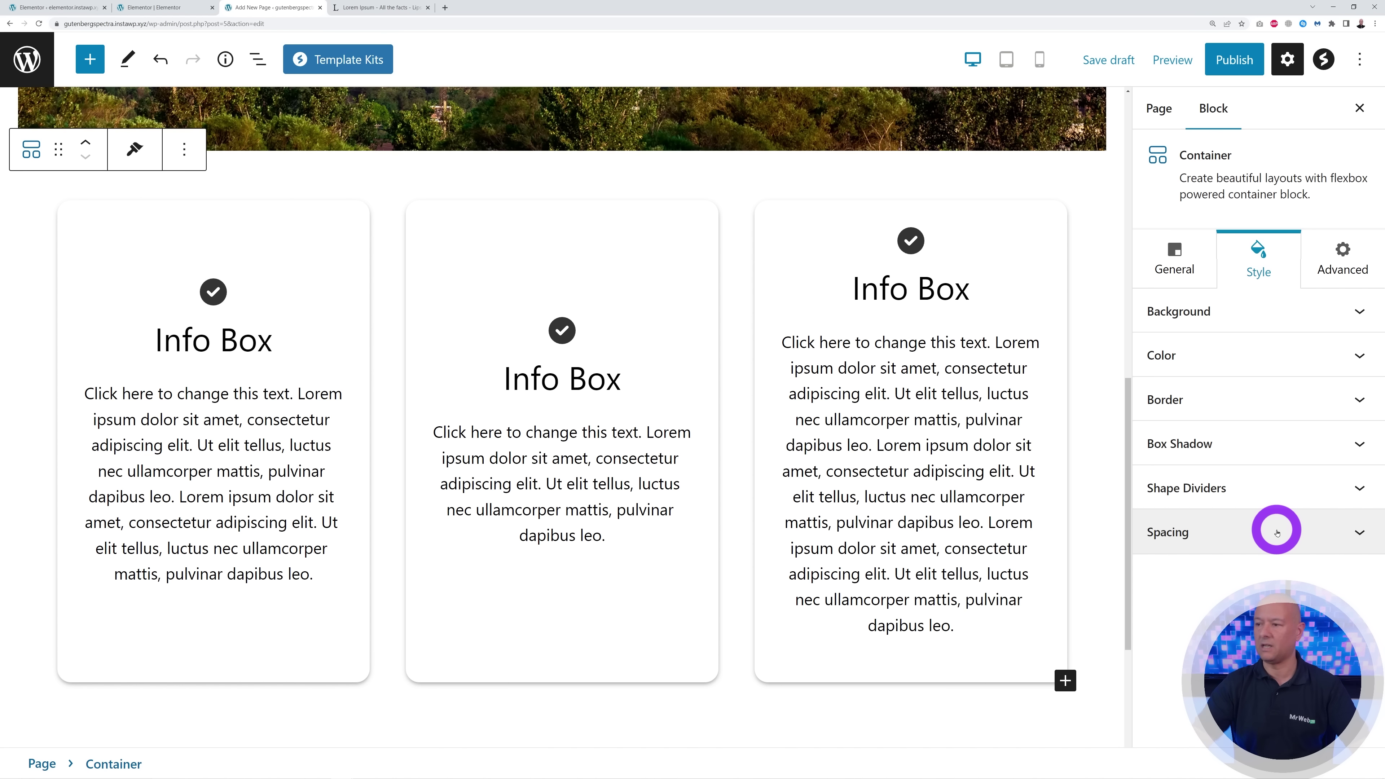
left_click(164, 8)
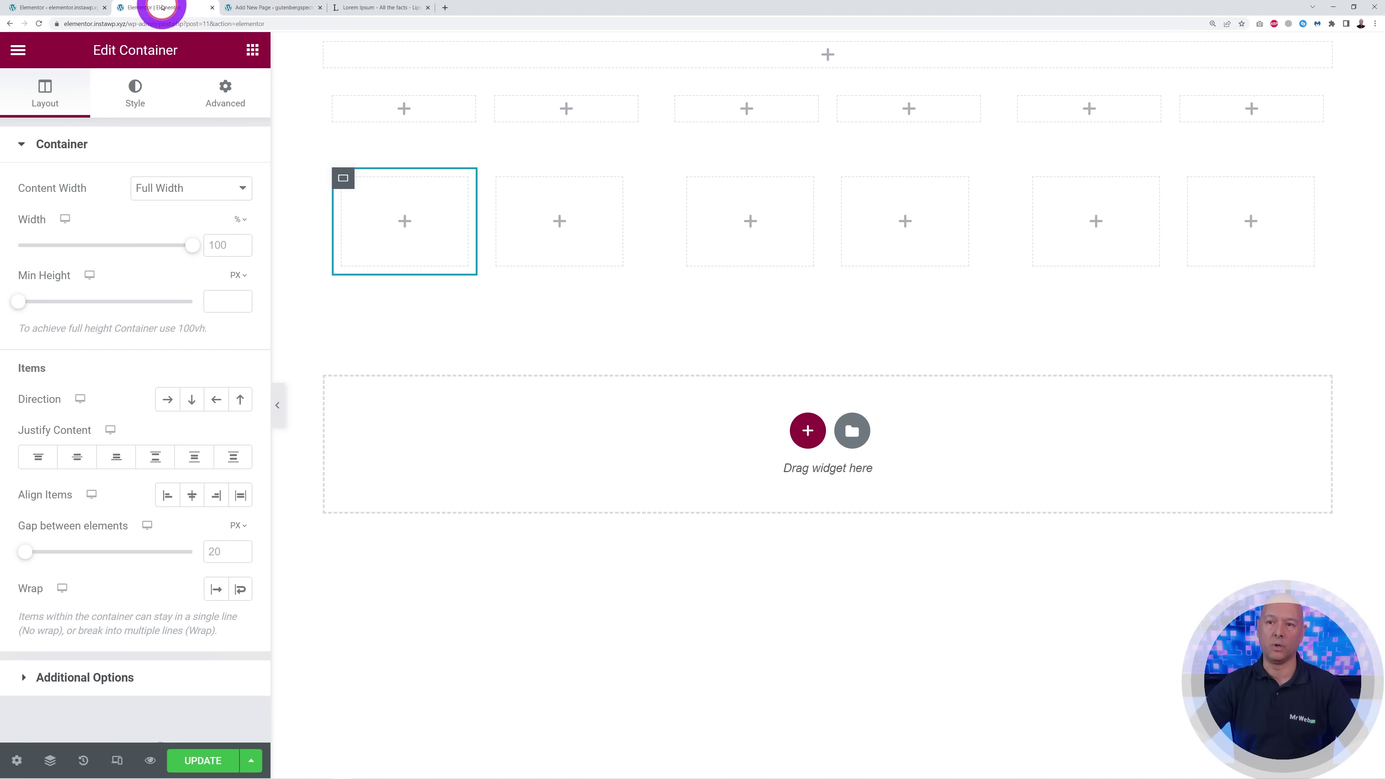
left_click(135, 91)
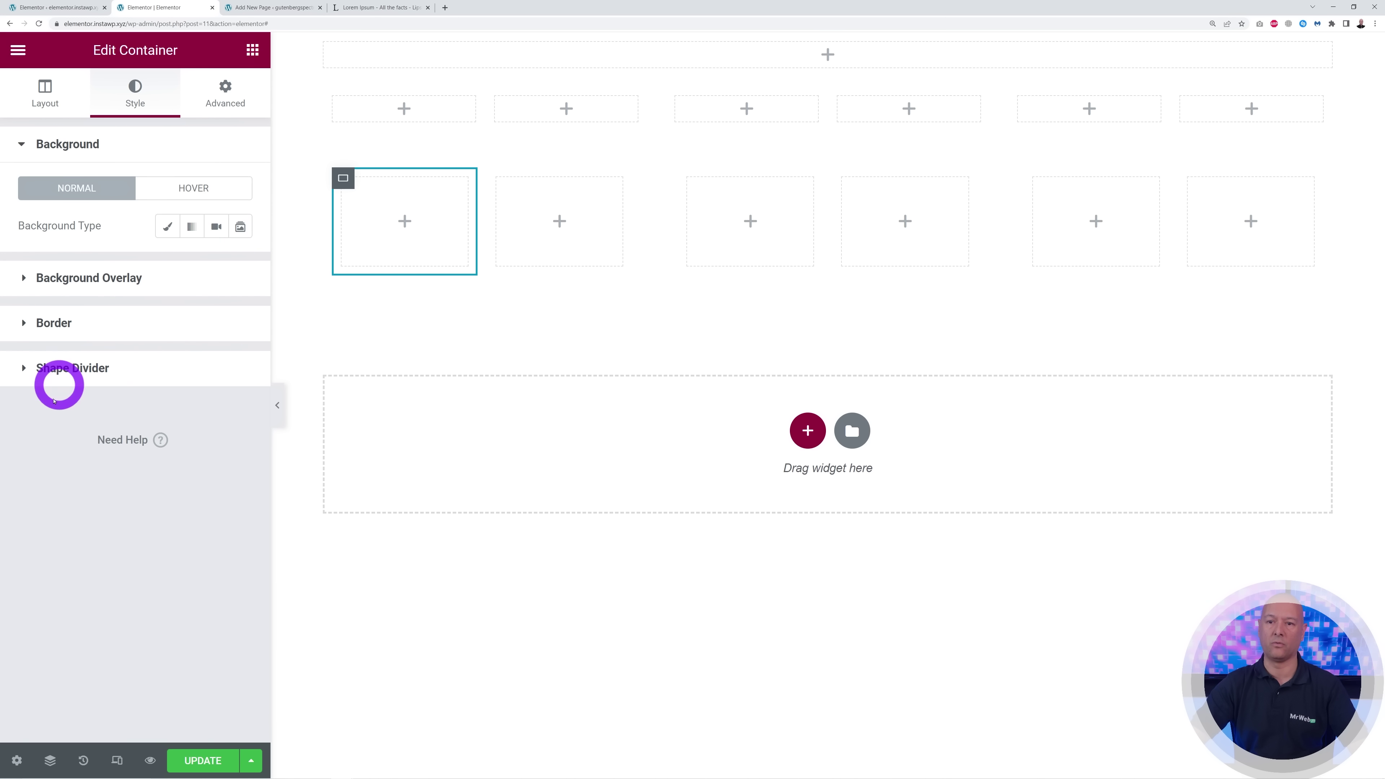
- Return to the Gutenberg page and try a Browser display condition that hides the info box container on Google Chrome, and on Mozilla Firefox instead
left_click(275, 8)
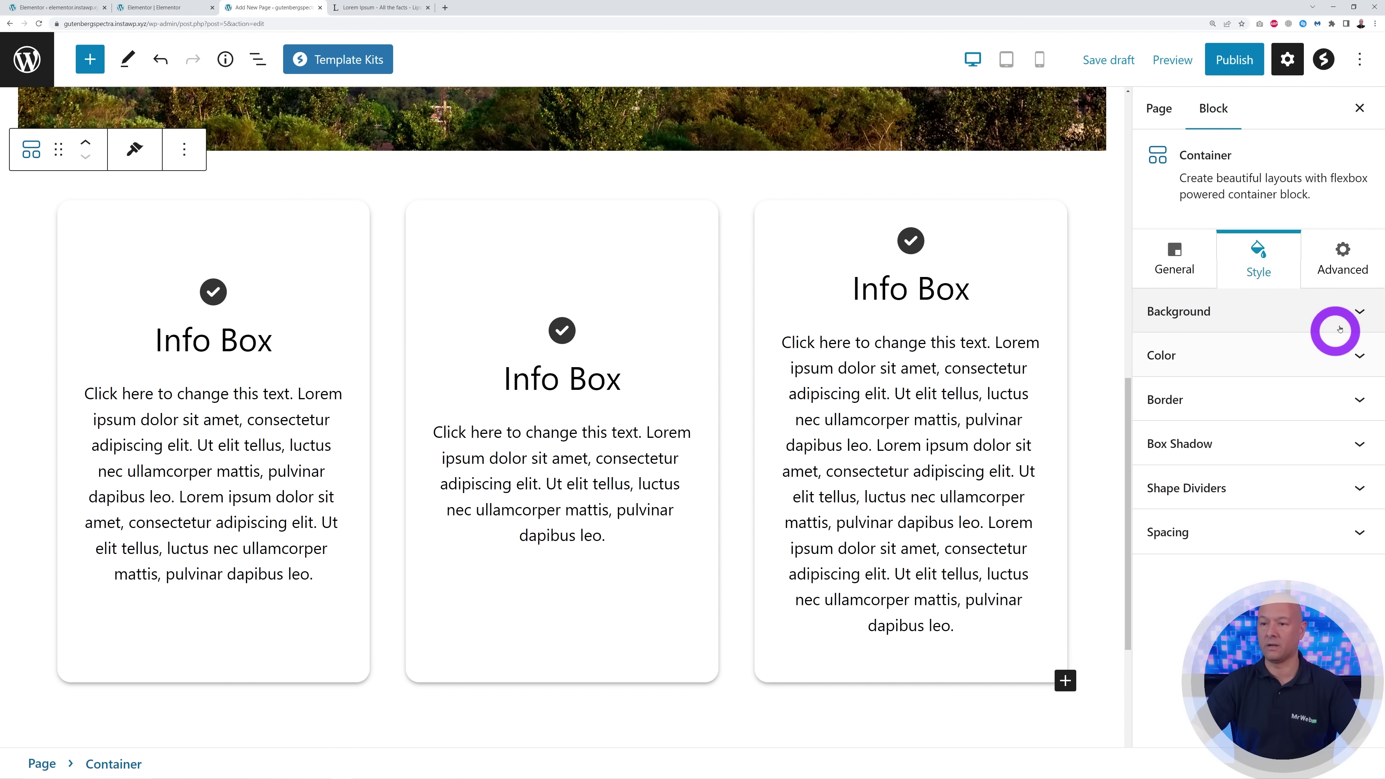
left_click(1338, 263)
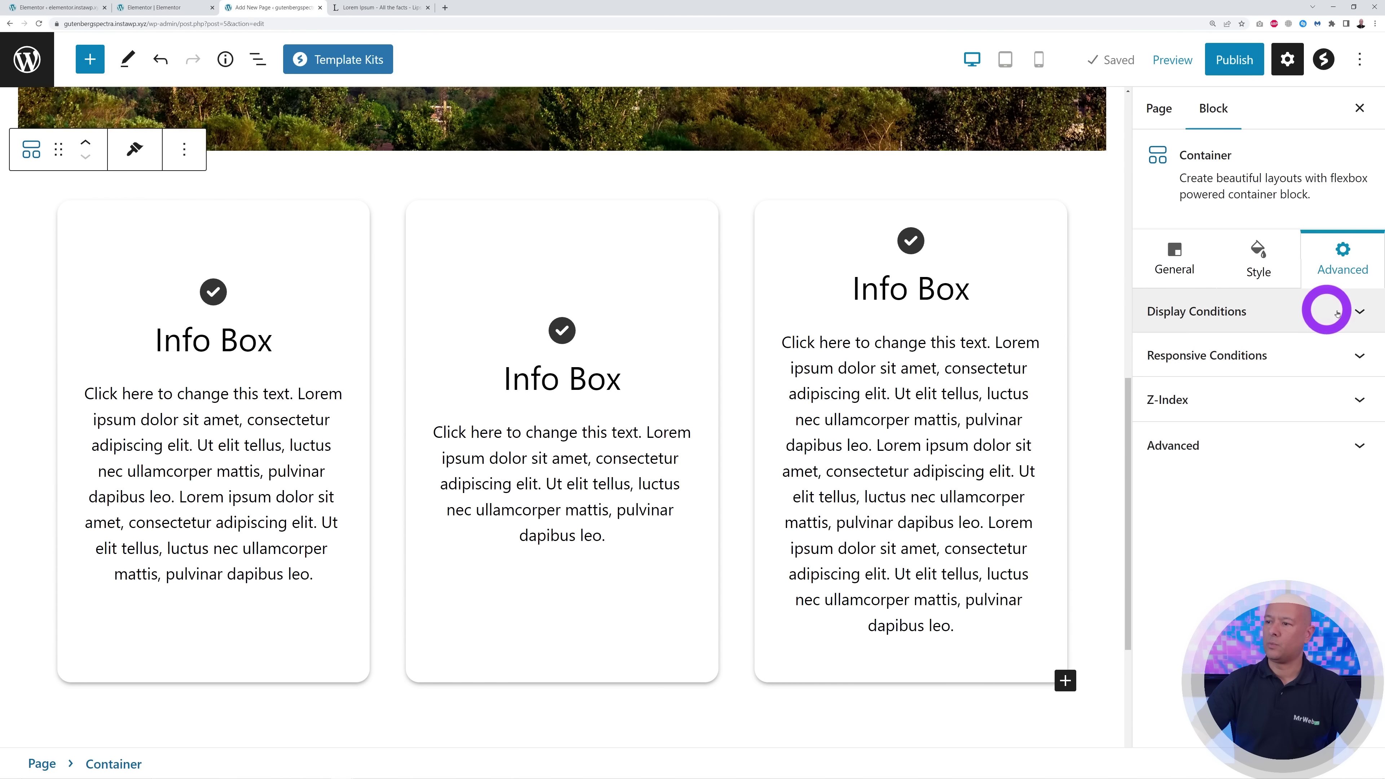
left_click(1358, 312)
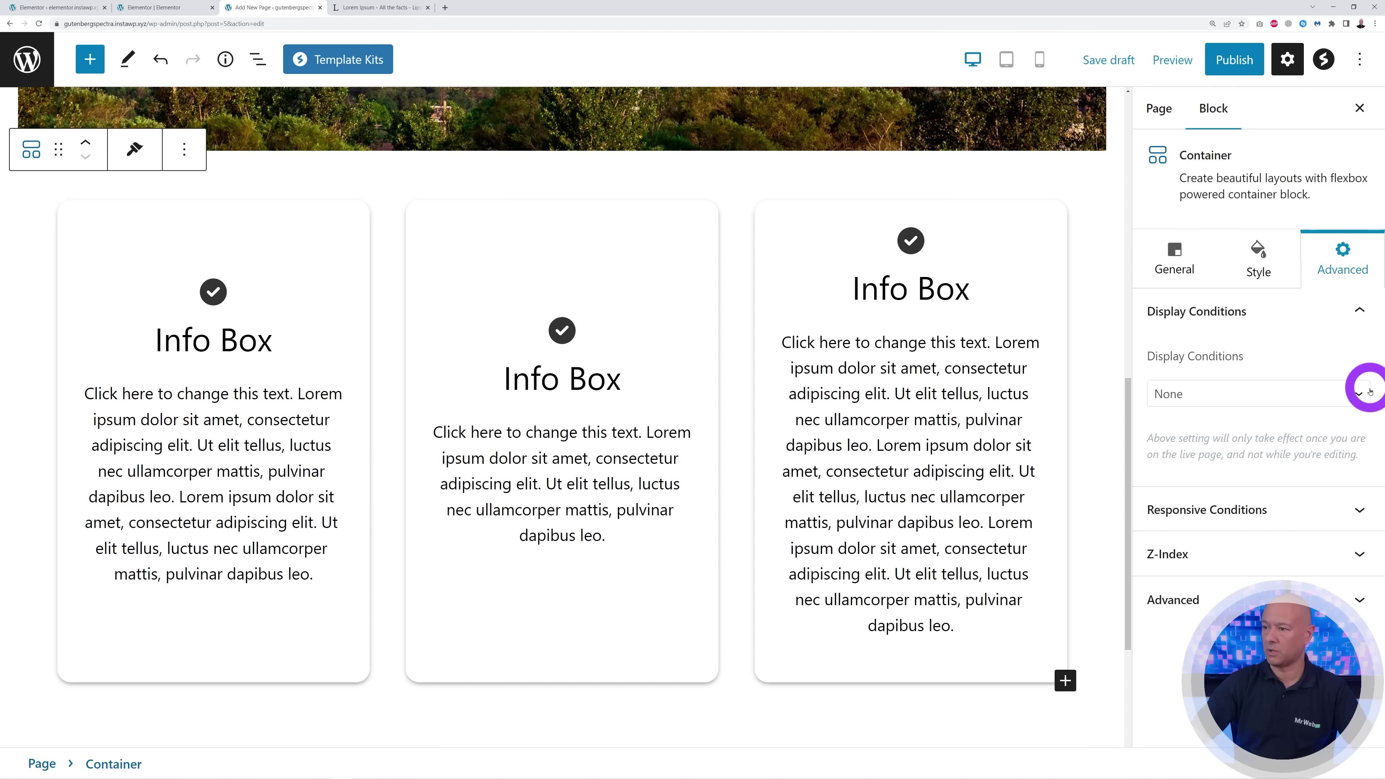
left_click(1357, 393)
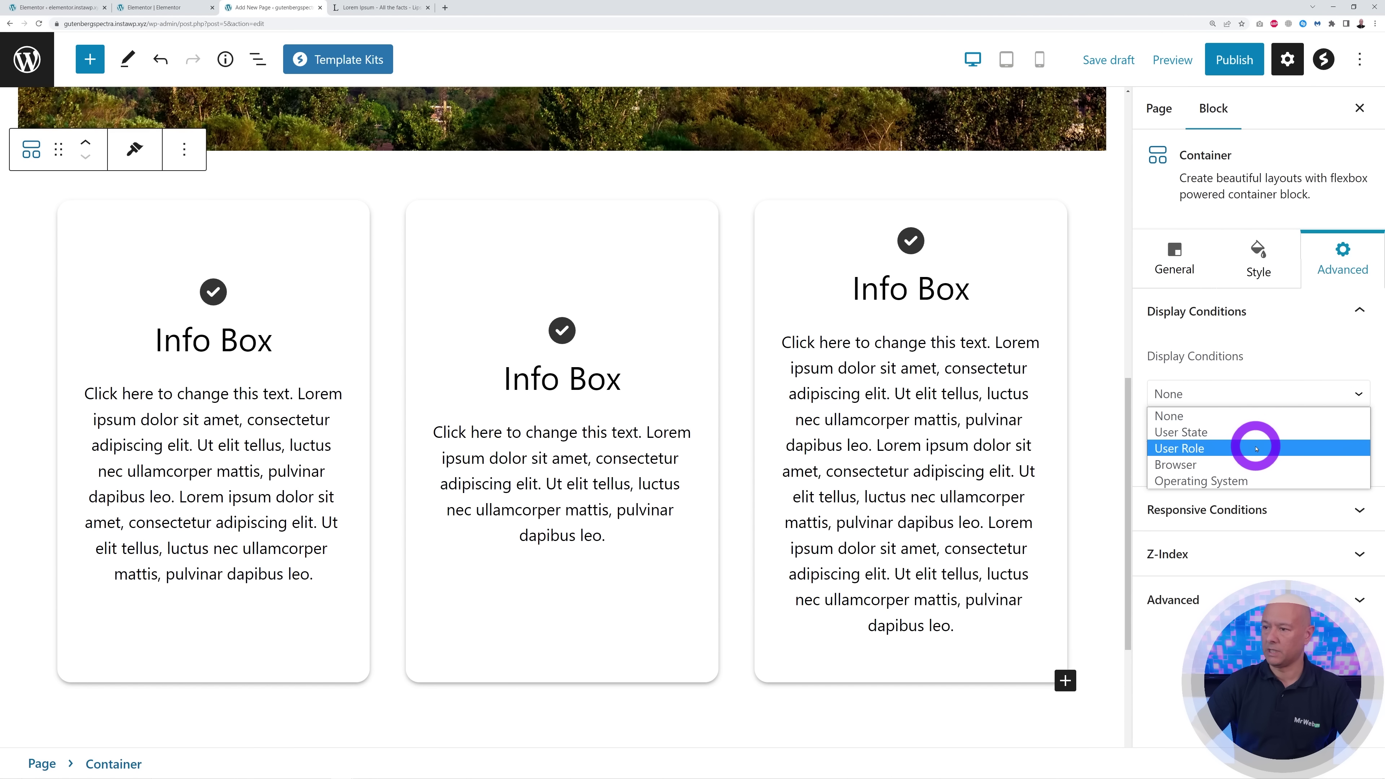
left_click(1248, 464)
left_click(1321, 470)
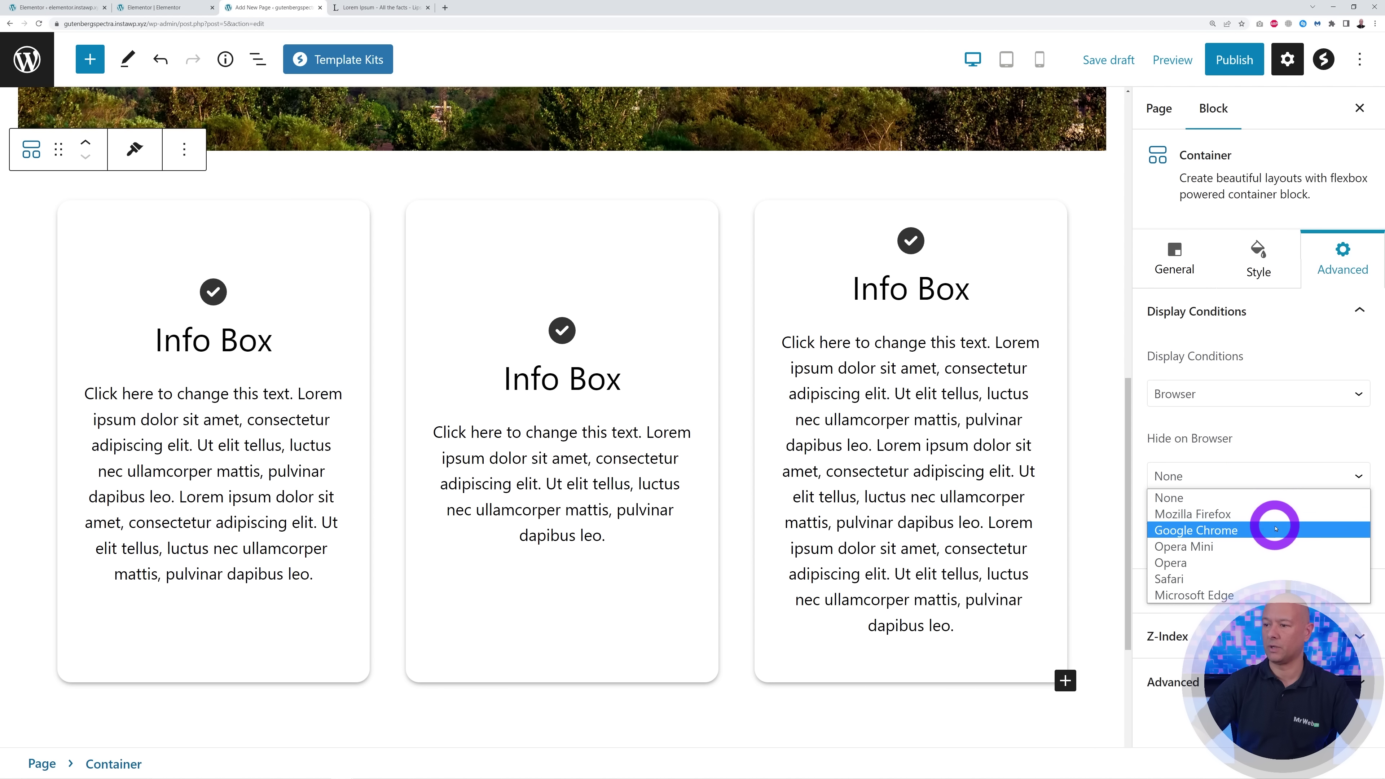
left_click(1267, 536)
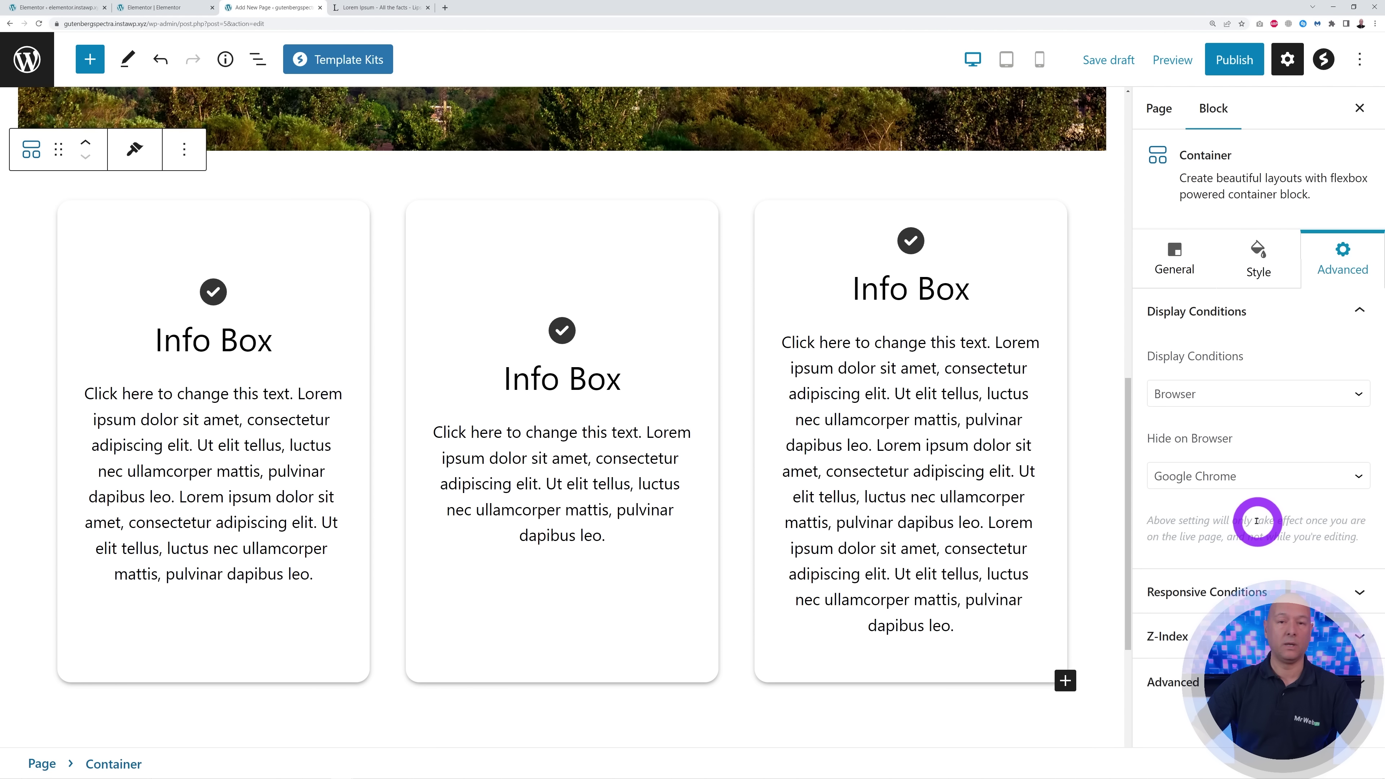
left_click(1278, 493)
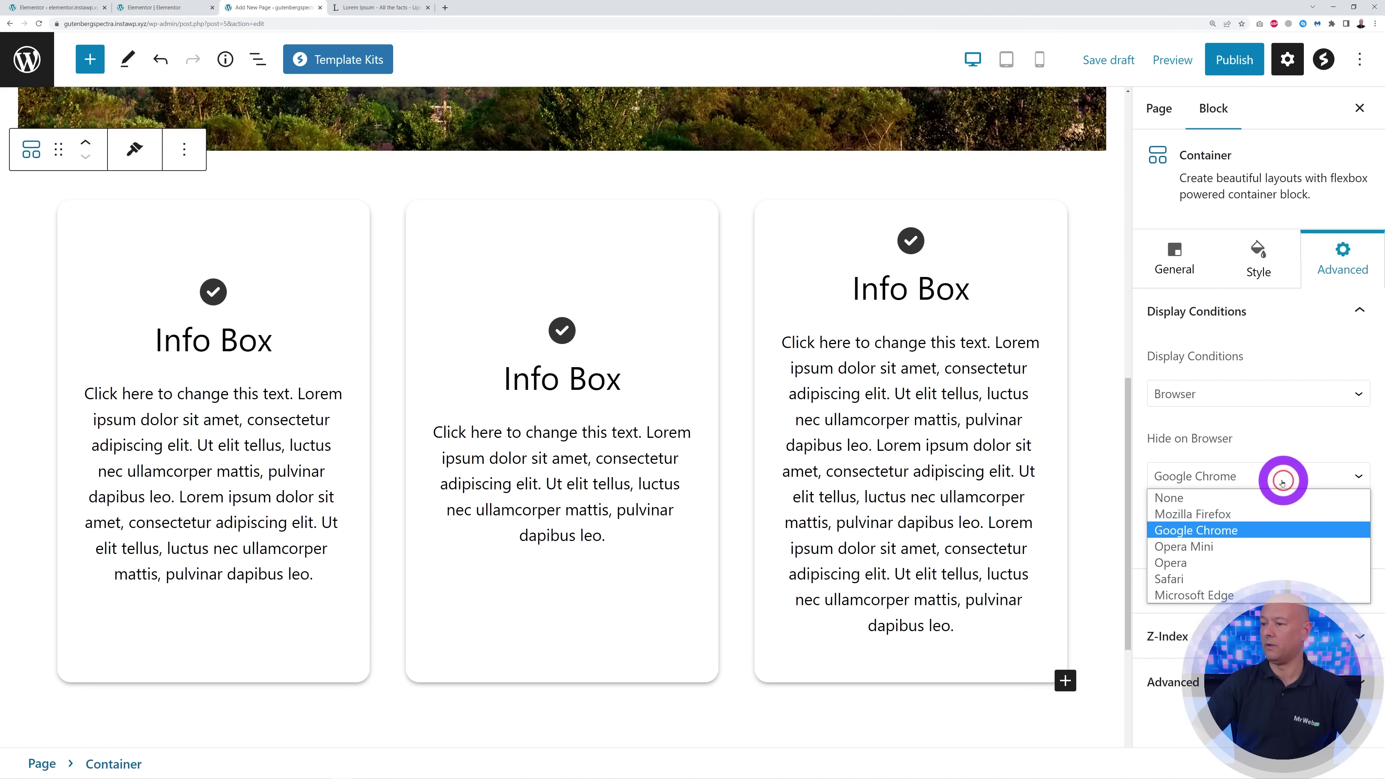
left_click(1245, 510)
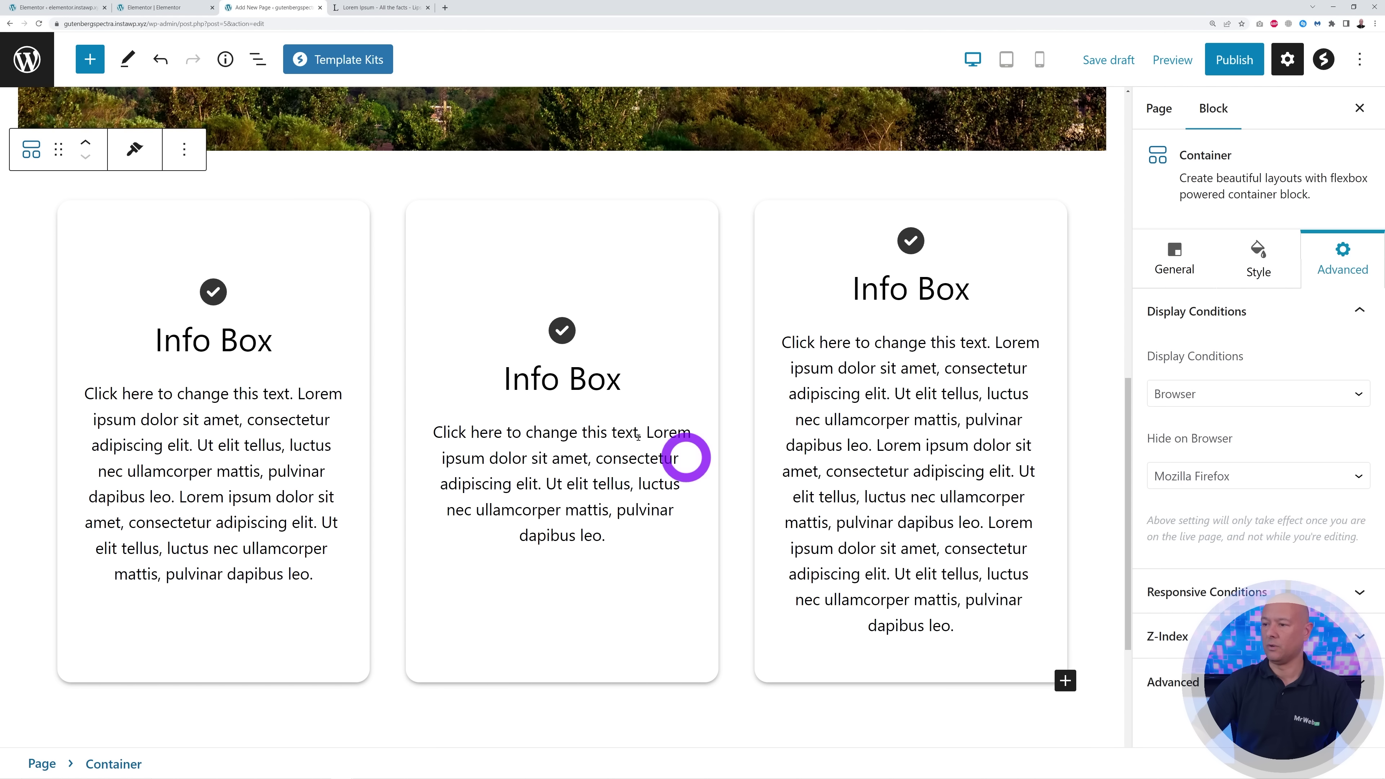
- Reset the info box container's hidden browser and display condition to None
left_click(1277, 480)
left_click(1262, 503)
left_click(1275, 392)
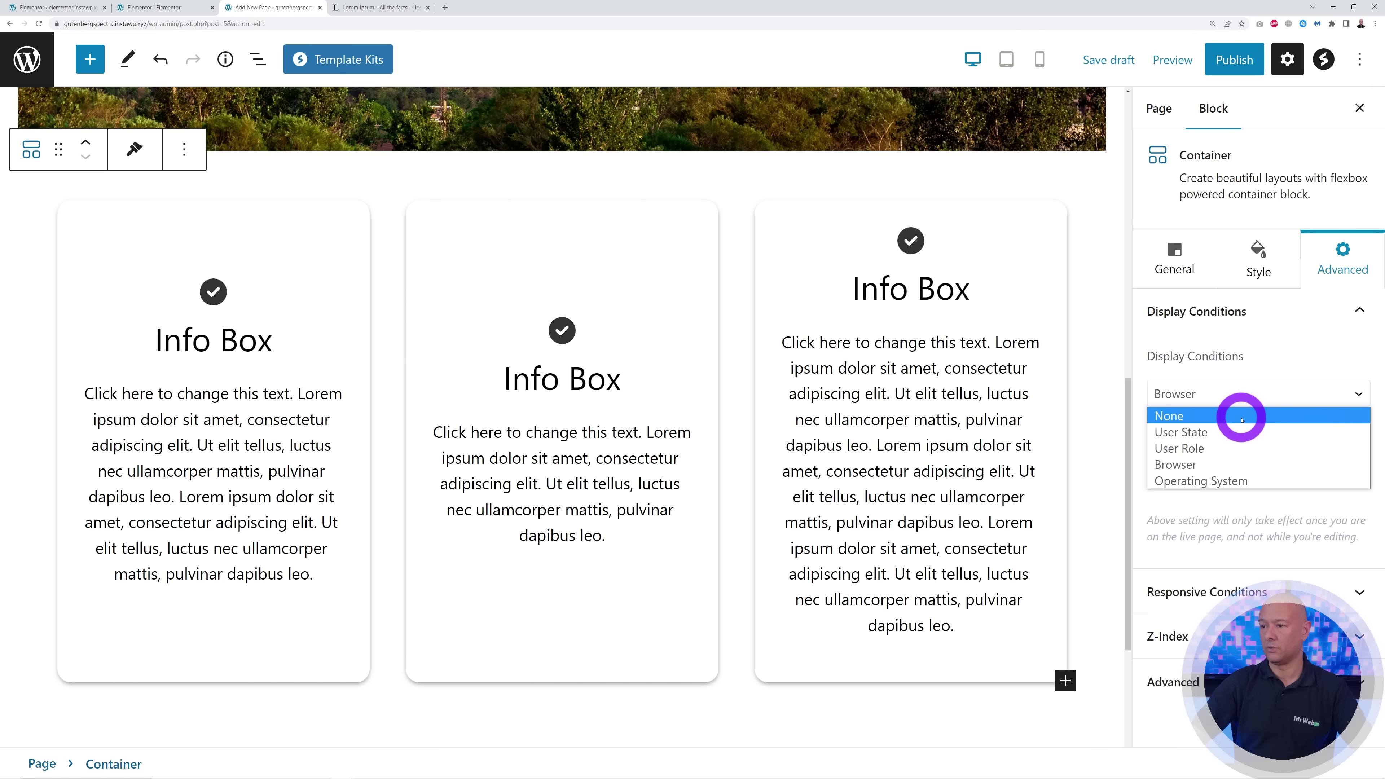
left_click(1240, 411)
left_click(1361, 311)
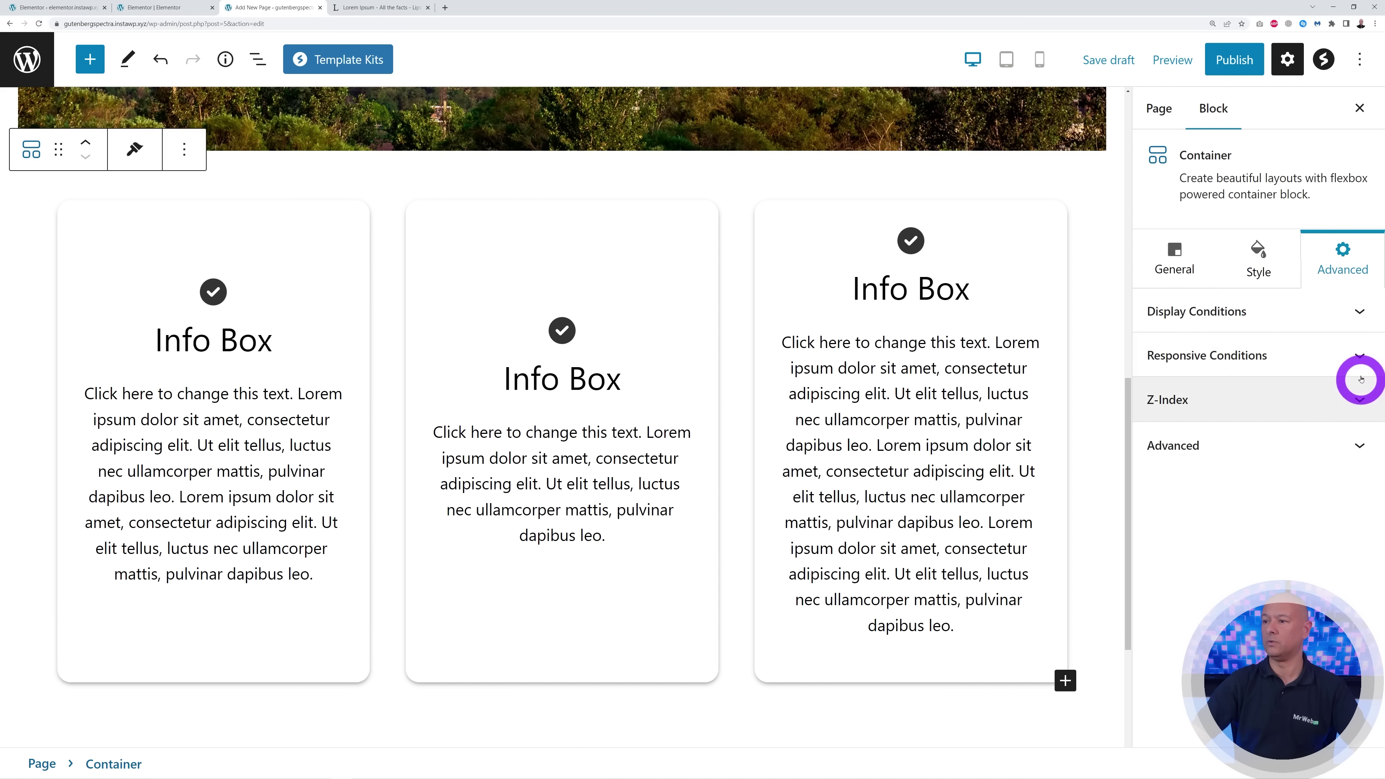
- Compare the responsive visibility options of the Spectra container with those of the Elementor container
left_click(1360, 354)
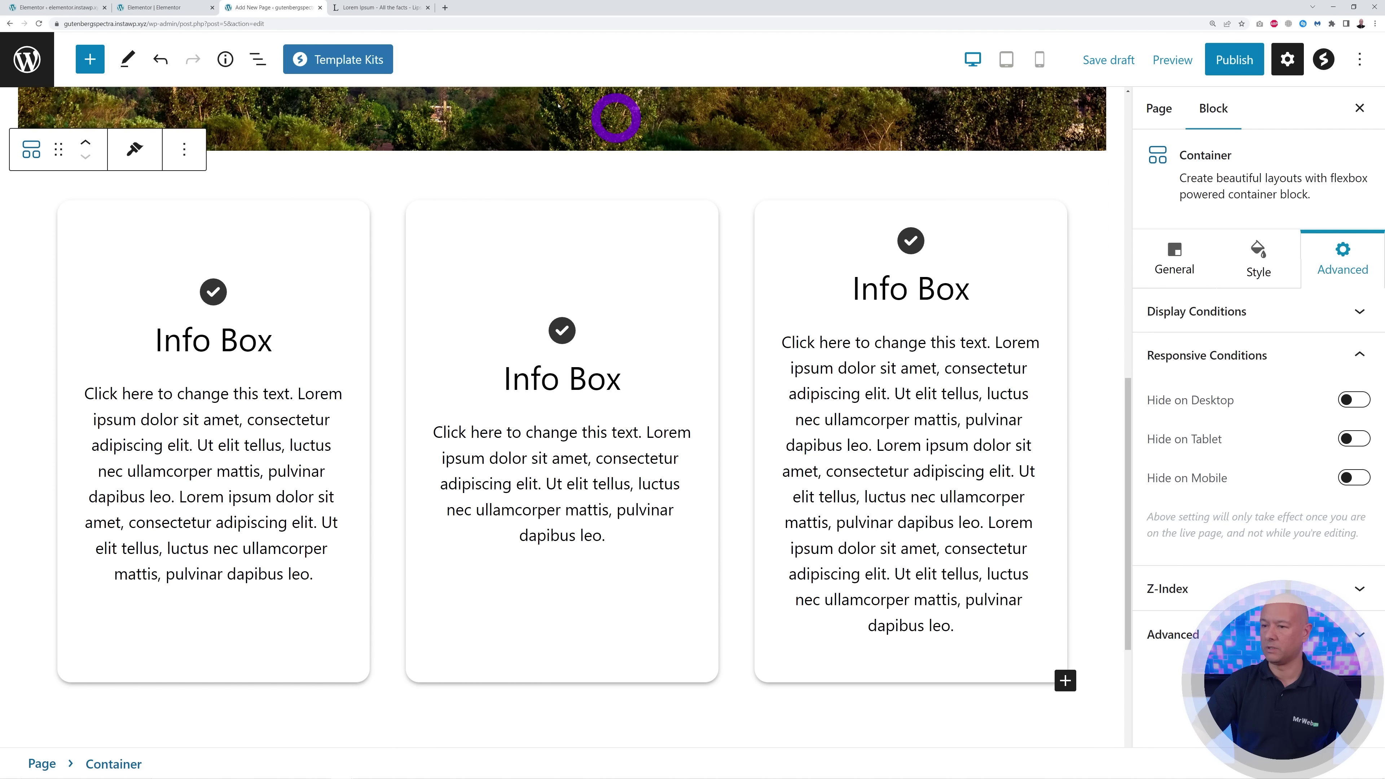
left_click(153, 7)
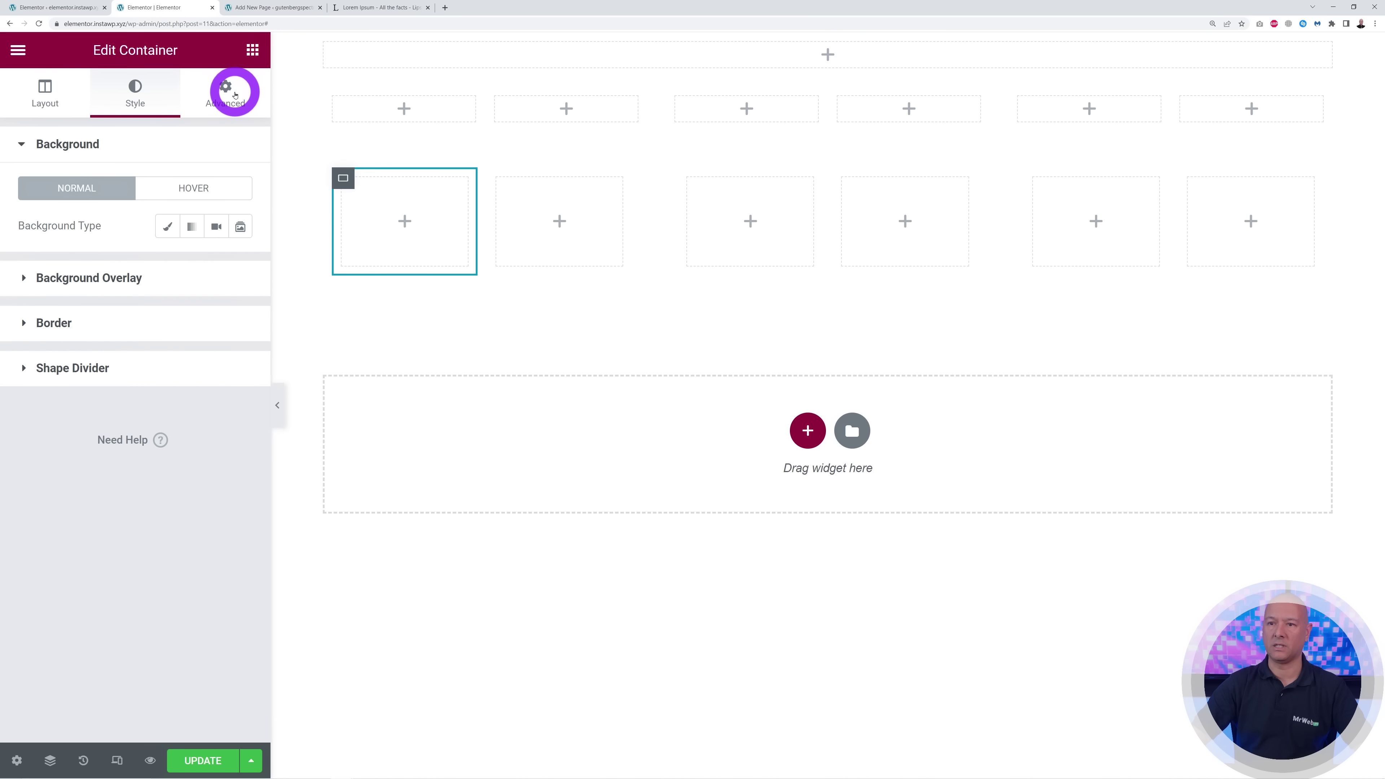
left_click(228, 90)
left_click(61, 138)
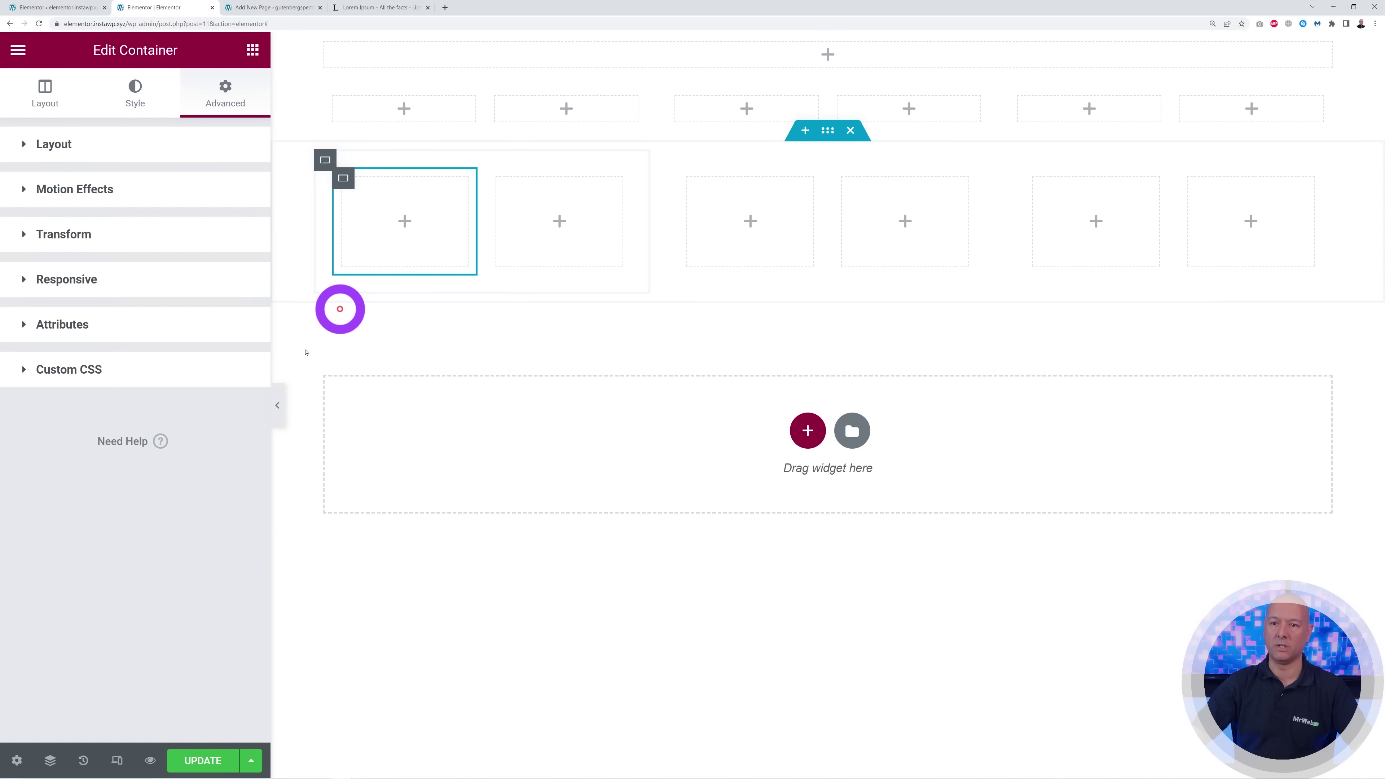
left_click(76, 279)
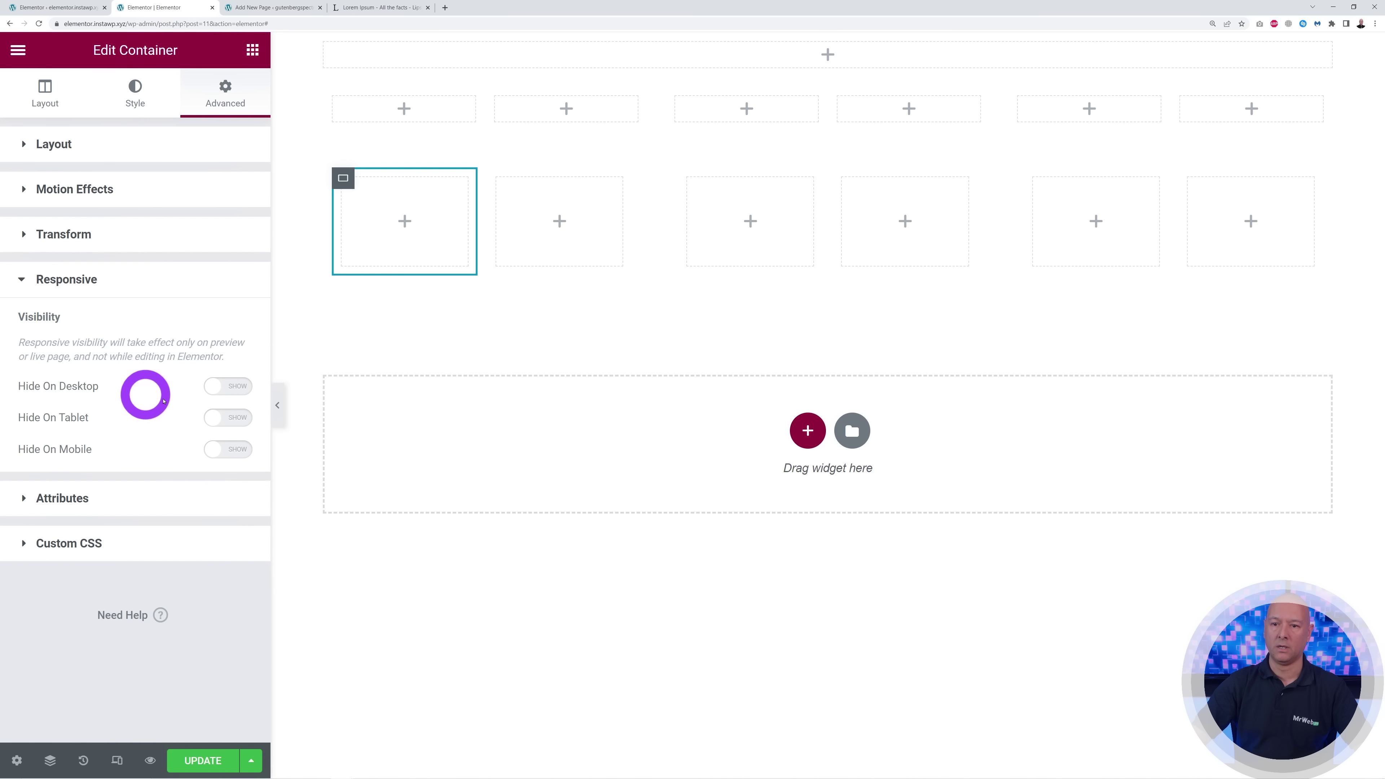
- Return to the Gutenberg page and examine the container's additional advanced settings, including the HTML anchor
left_click(295, 7)
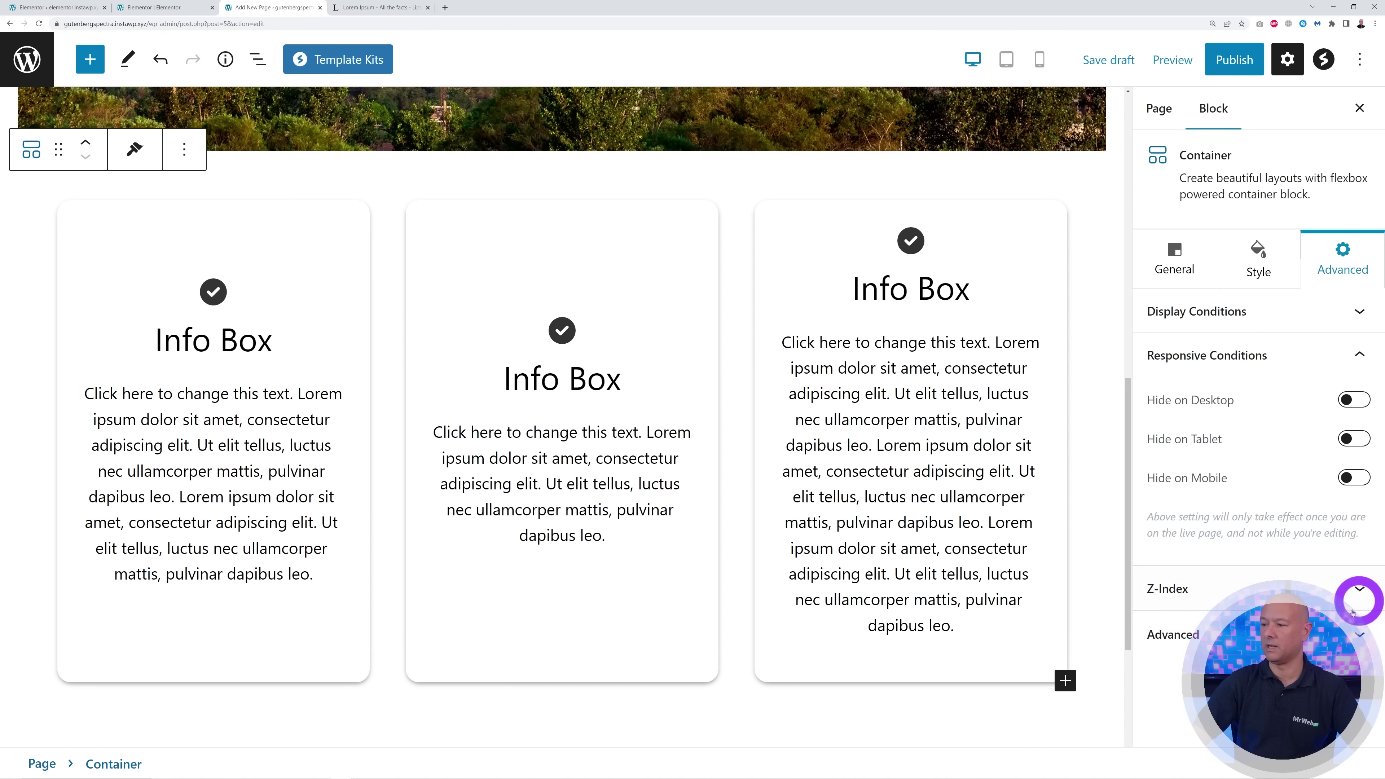
left_click(1359, 634)
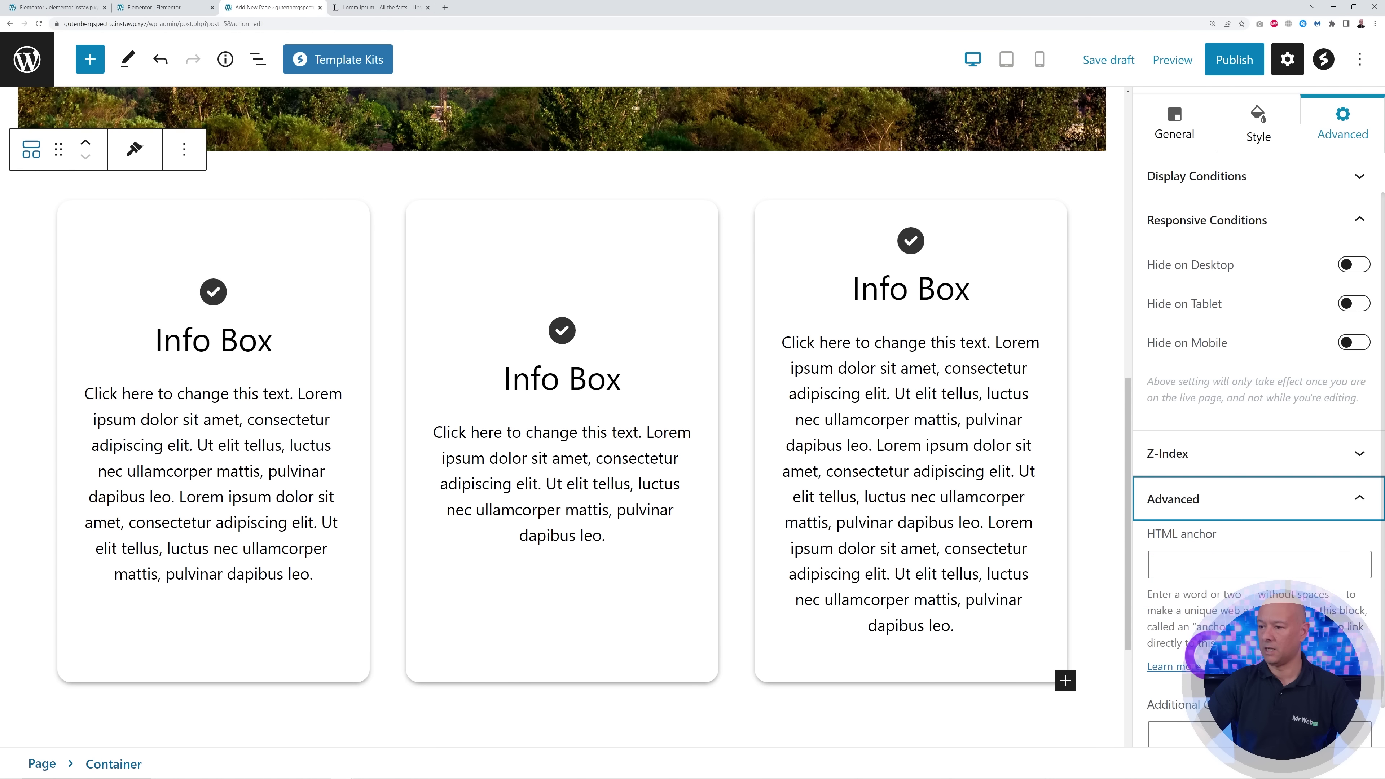
scroll(1253, 381, "up", 3)
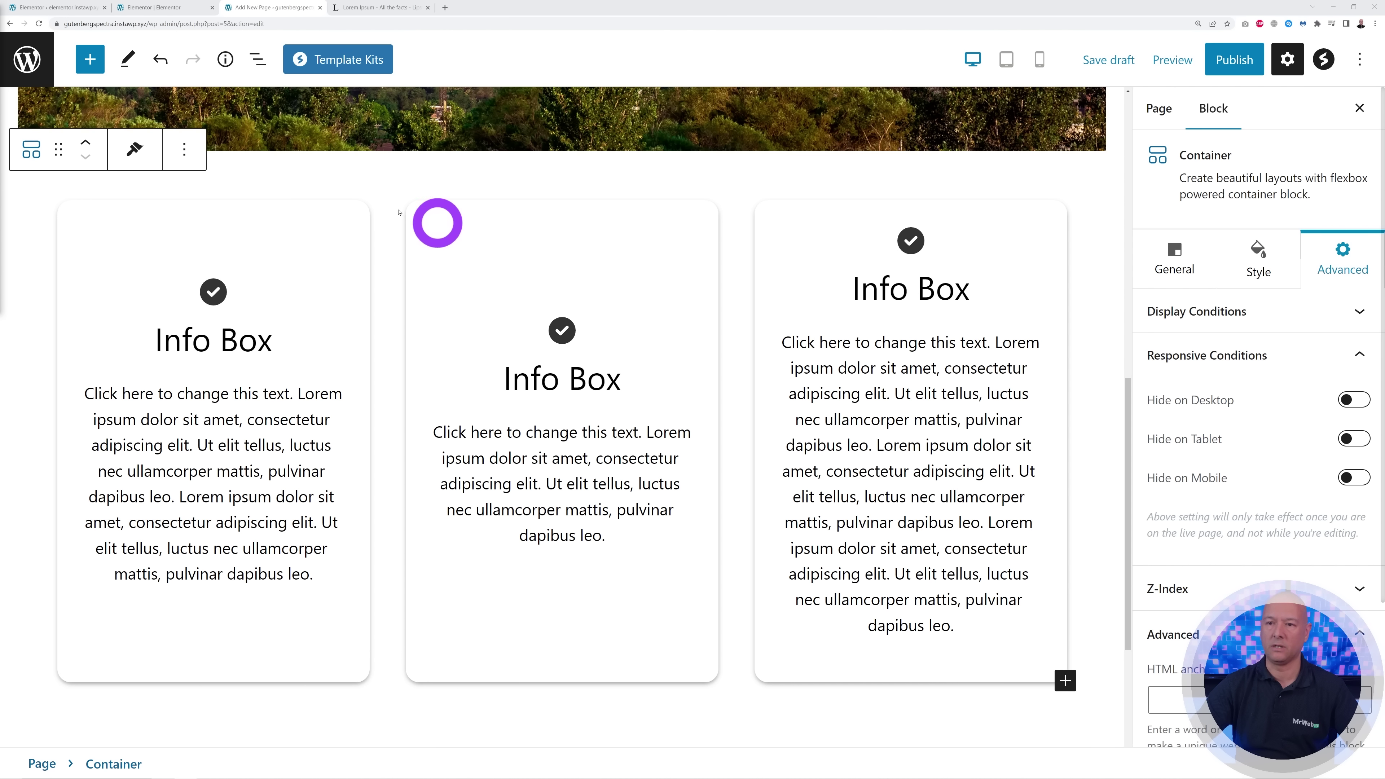
- Remove the info box container and the skyline image container from the Test Page
left_click(314, 188)
left_click(183, 148)
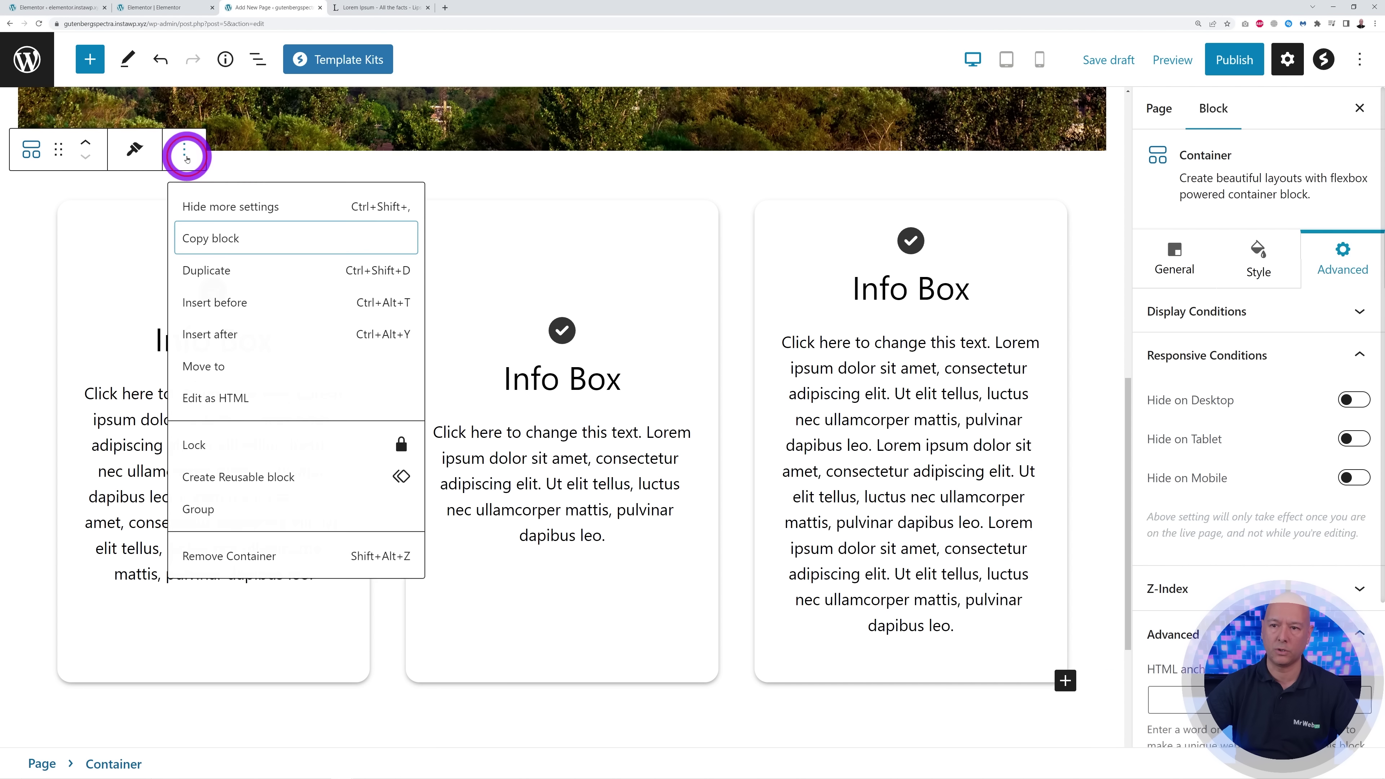
left_click(262, 562)
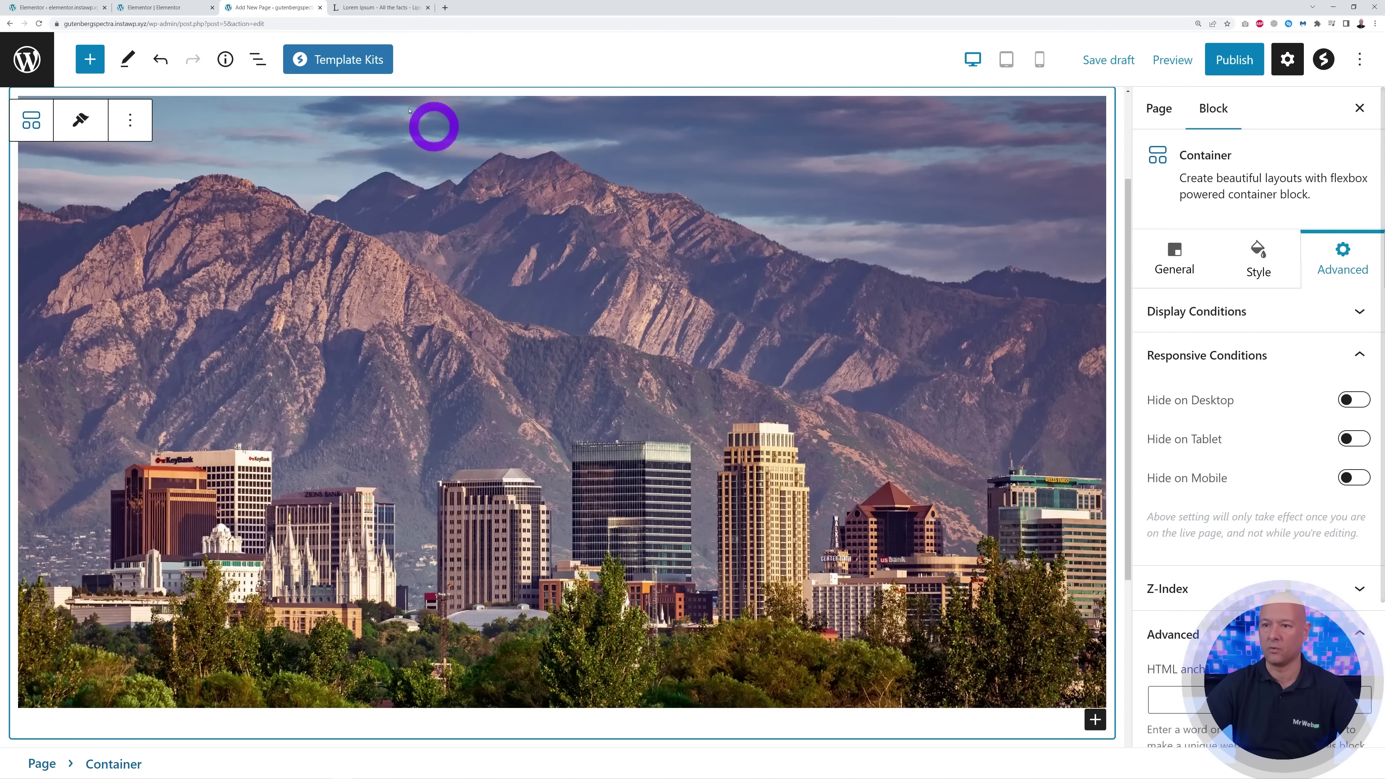
left_click(130, 120)
left_click(197, 507)
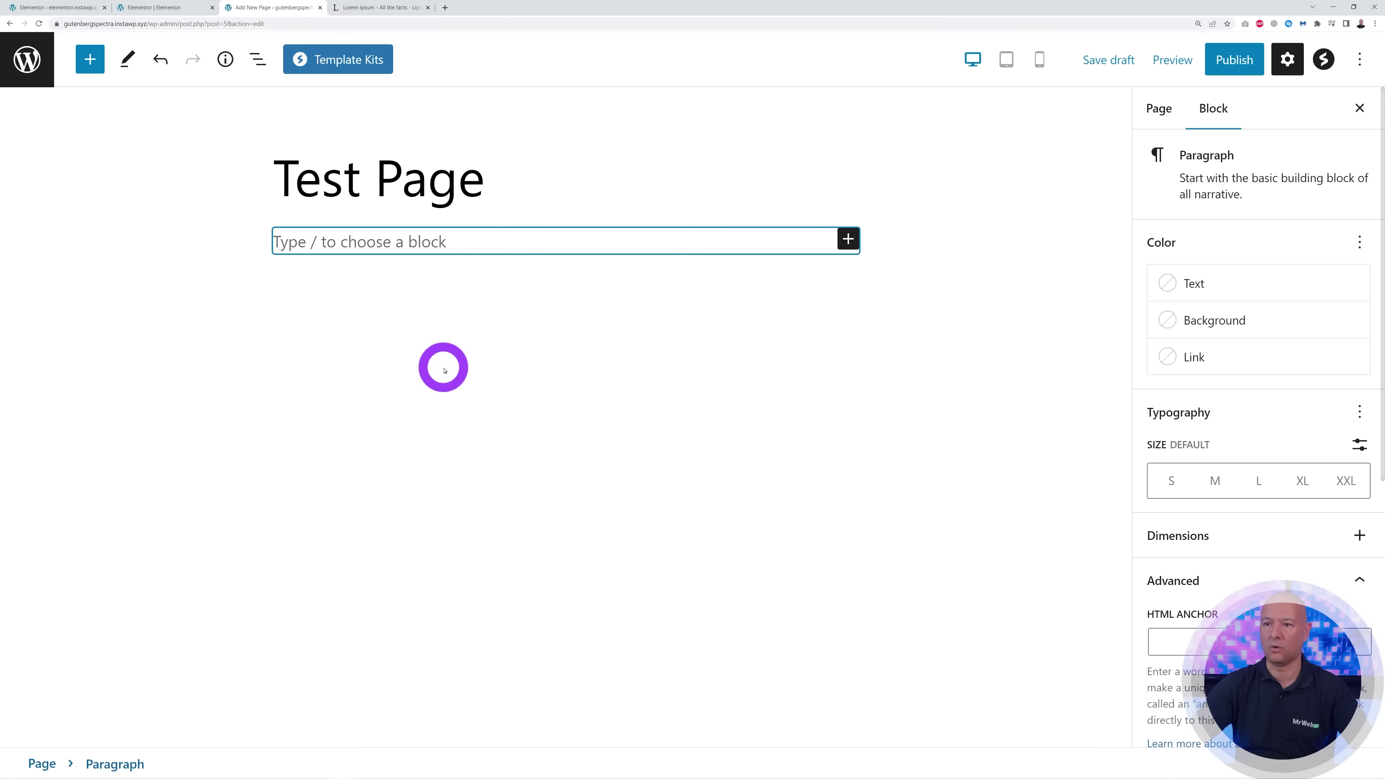
left_click(442, 365)
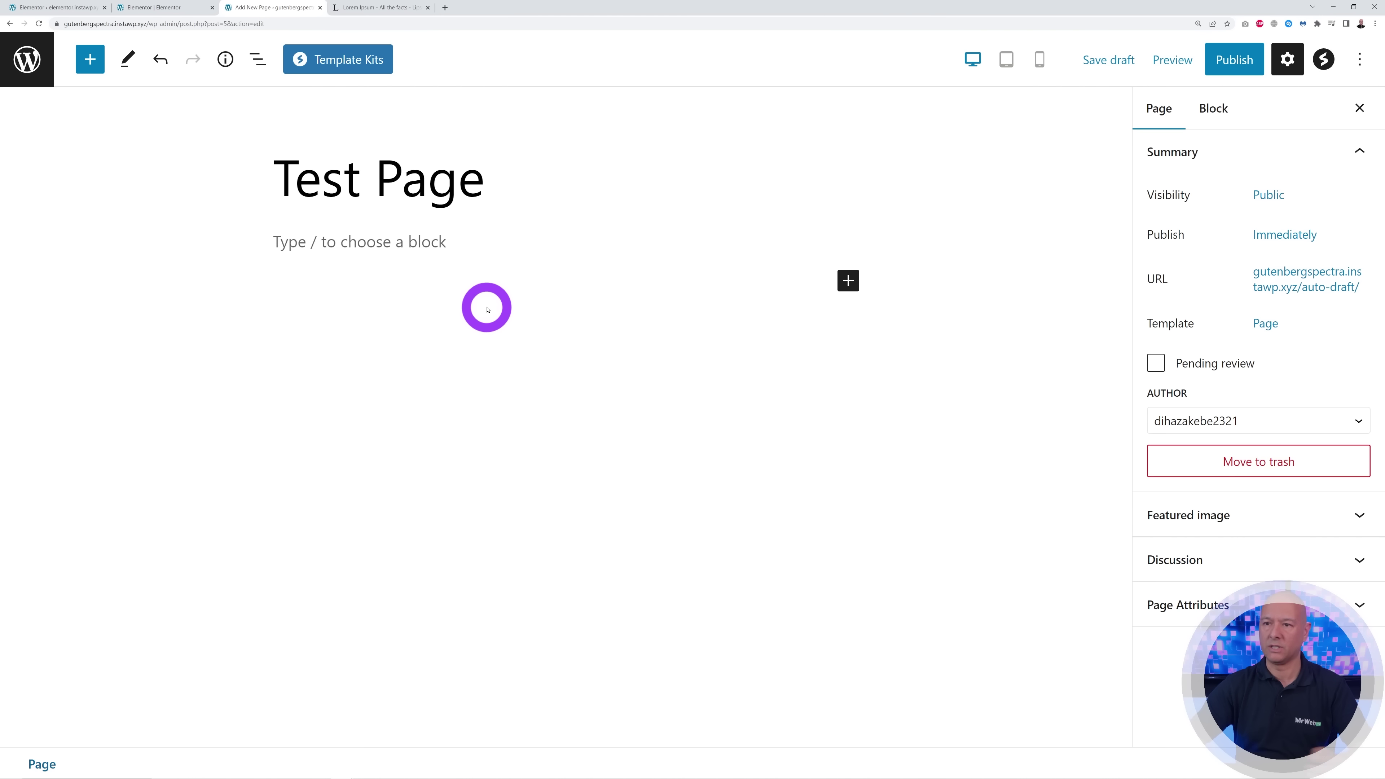
- Open the Spectra Template Kits library and browse the available page templates
left_click(346, 61)
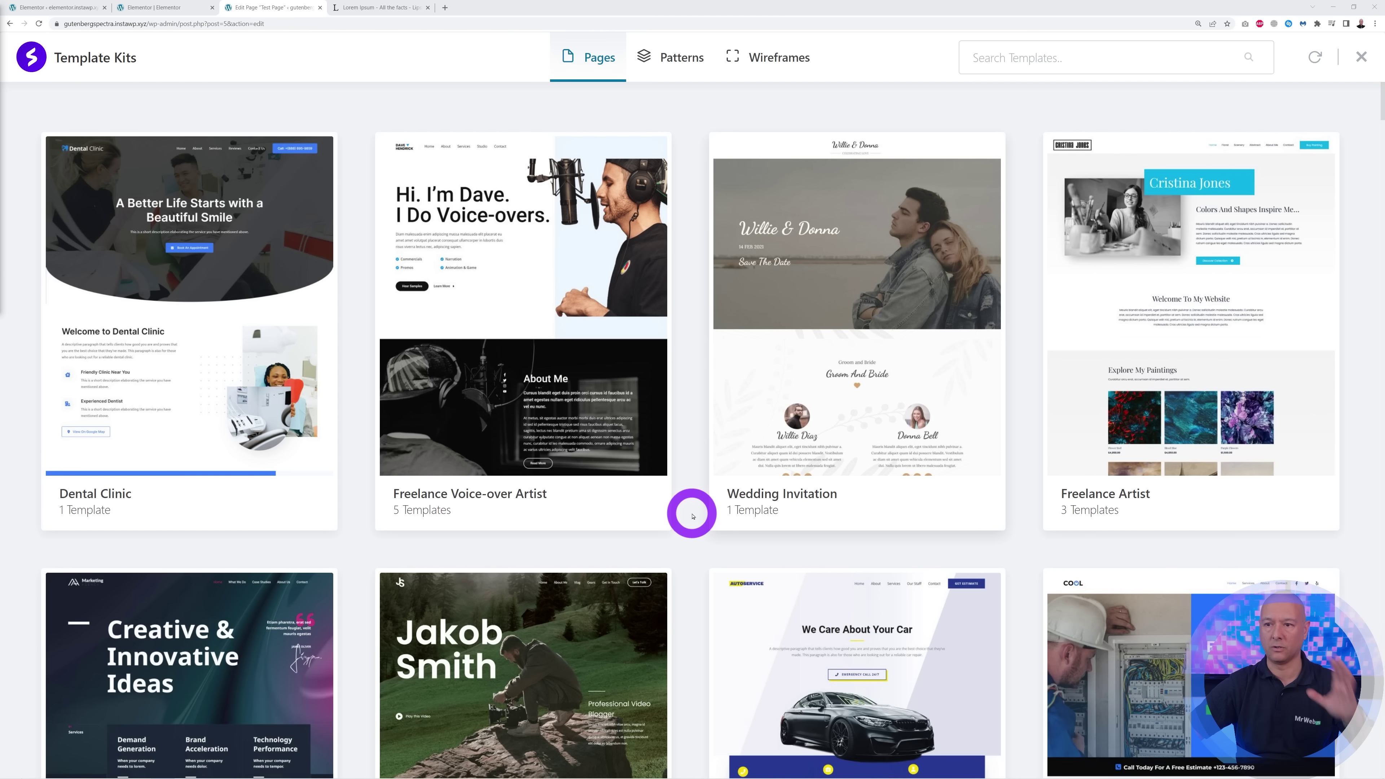
scroll(692, 516, "down", 10)
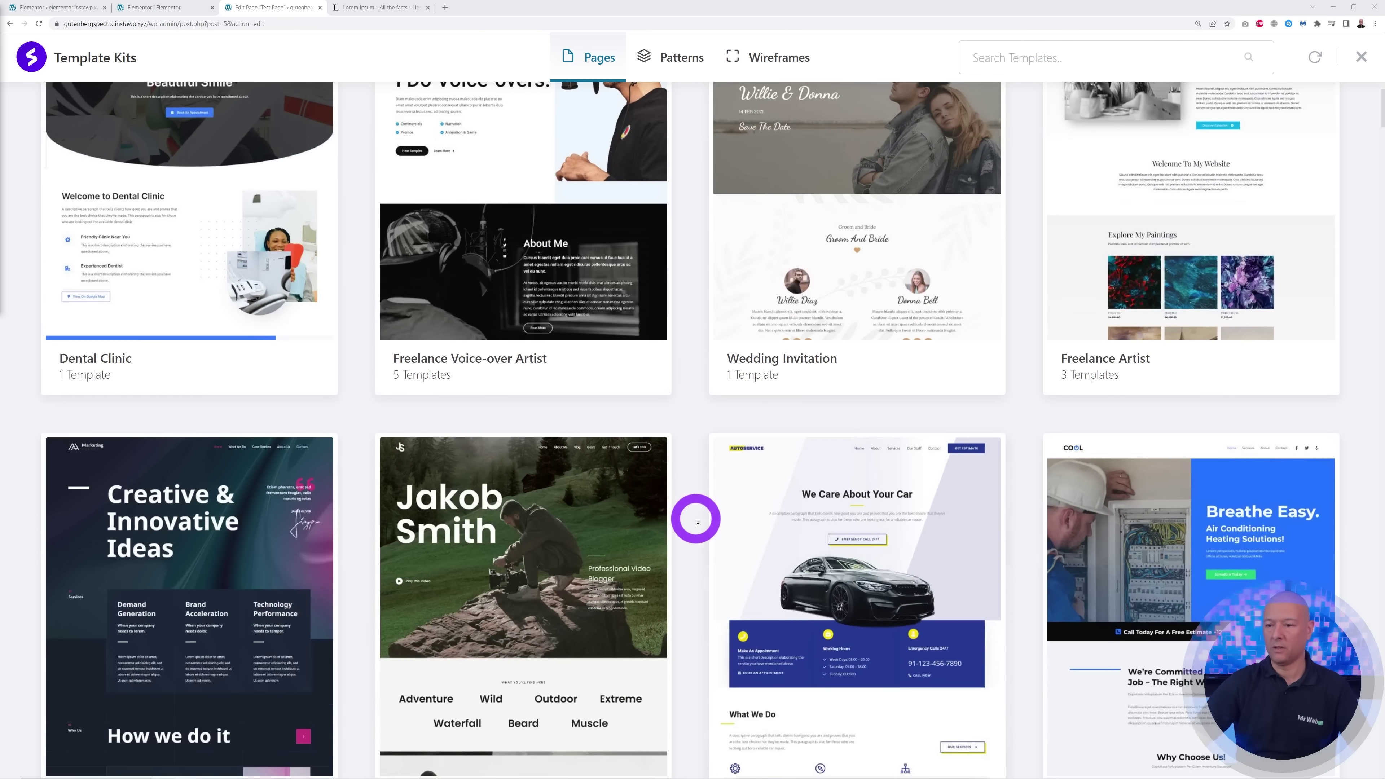
scroll(695, 519, "down", 11)
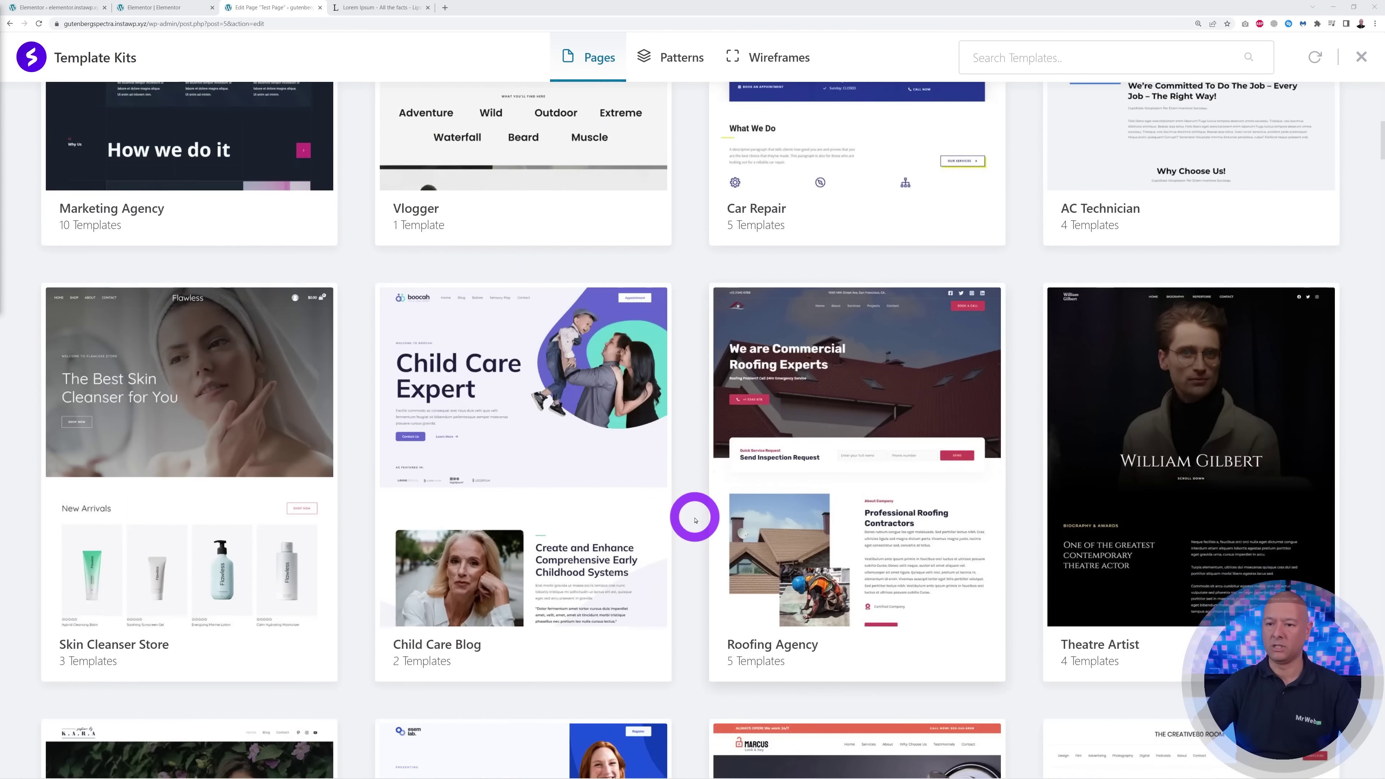
scroll(695, 519, "down", 7)
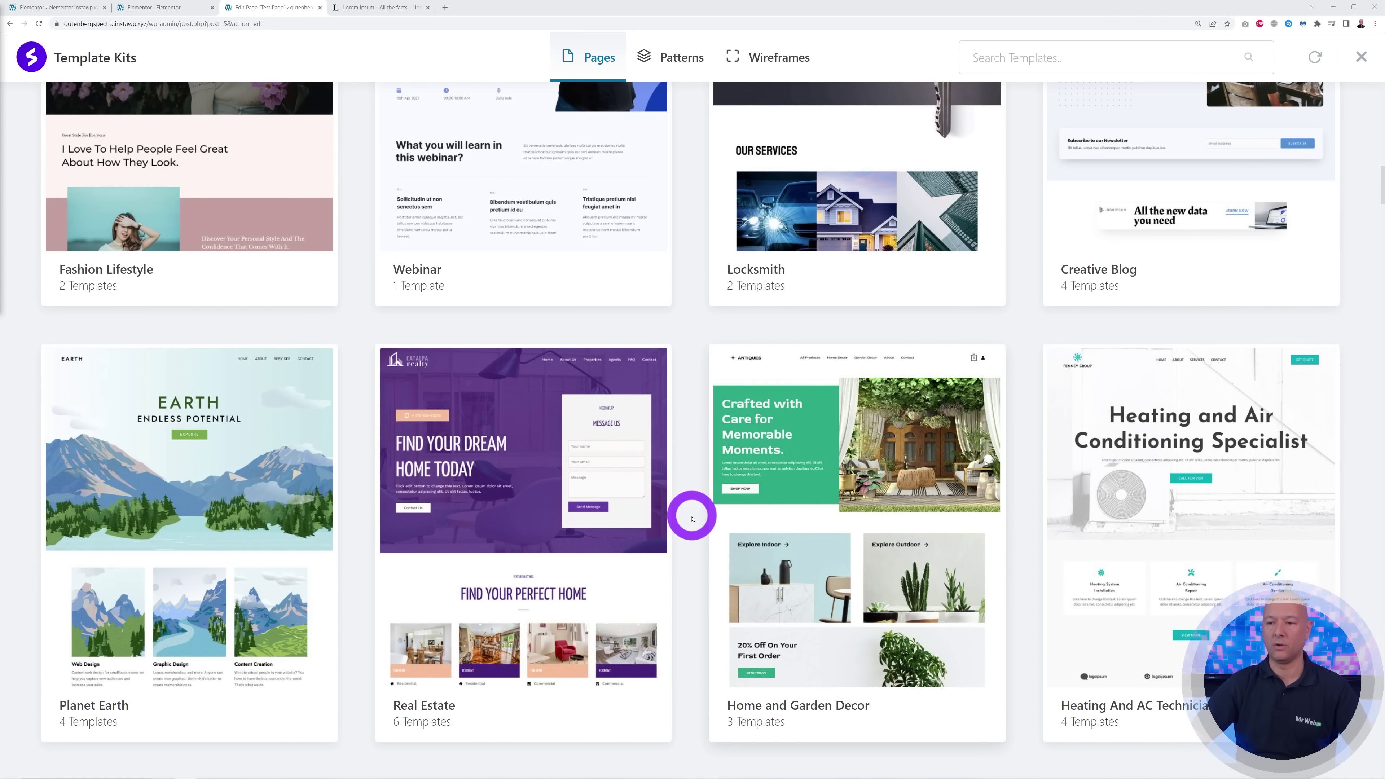
- Look through the remaining page templates and show the Call To Action category of the patterns
scroll(693, 519, "up", 20)
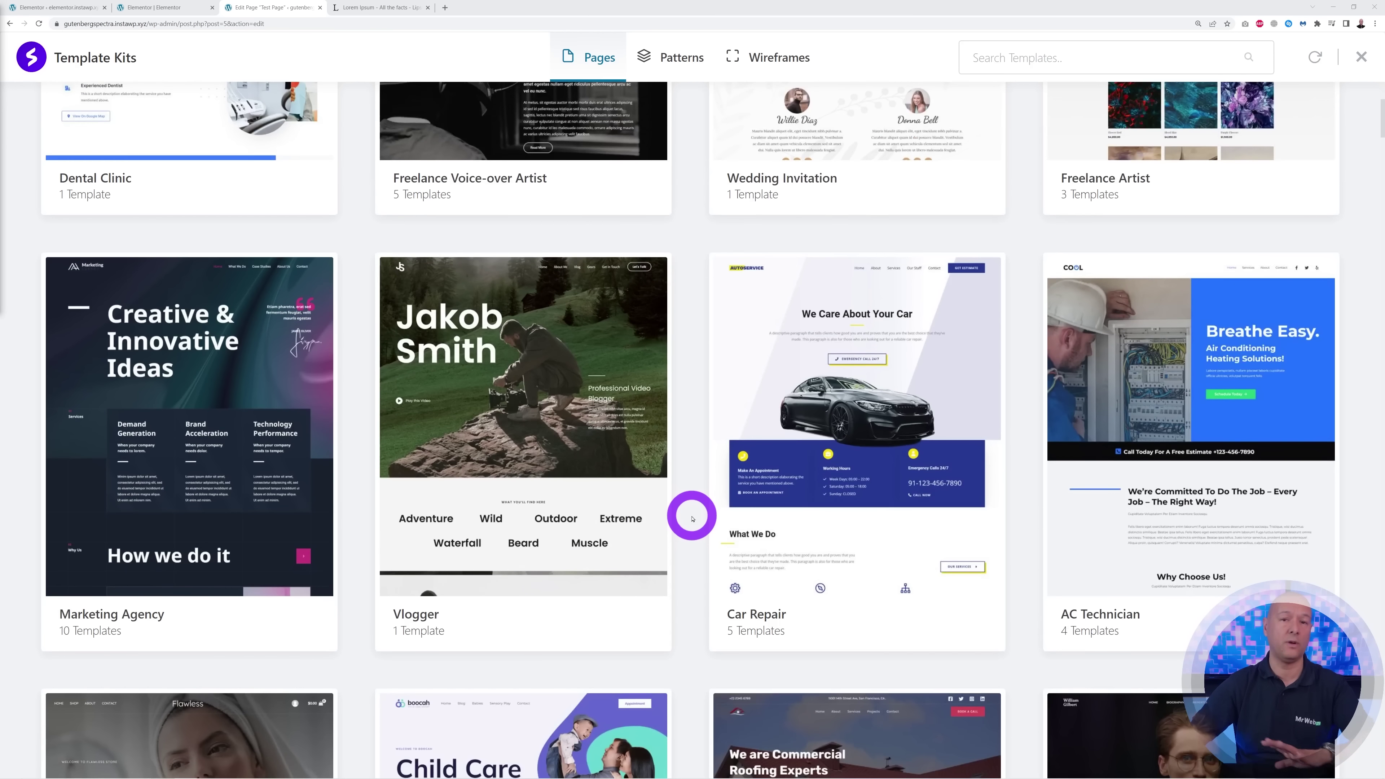
scroll(693, 518, "up", 6)
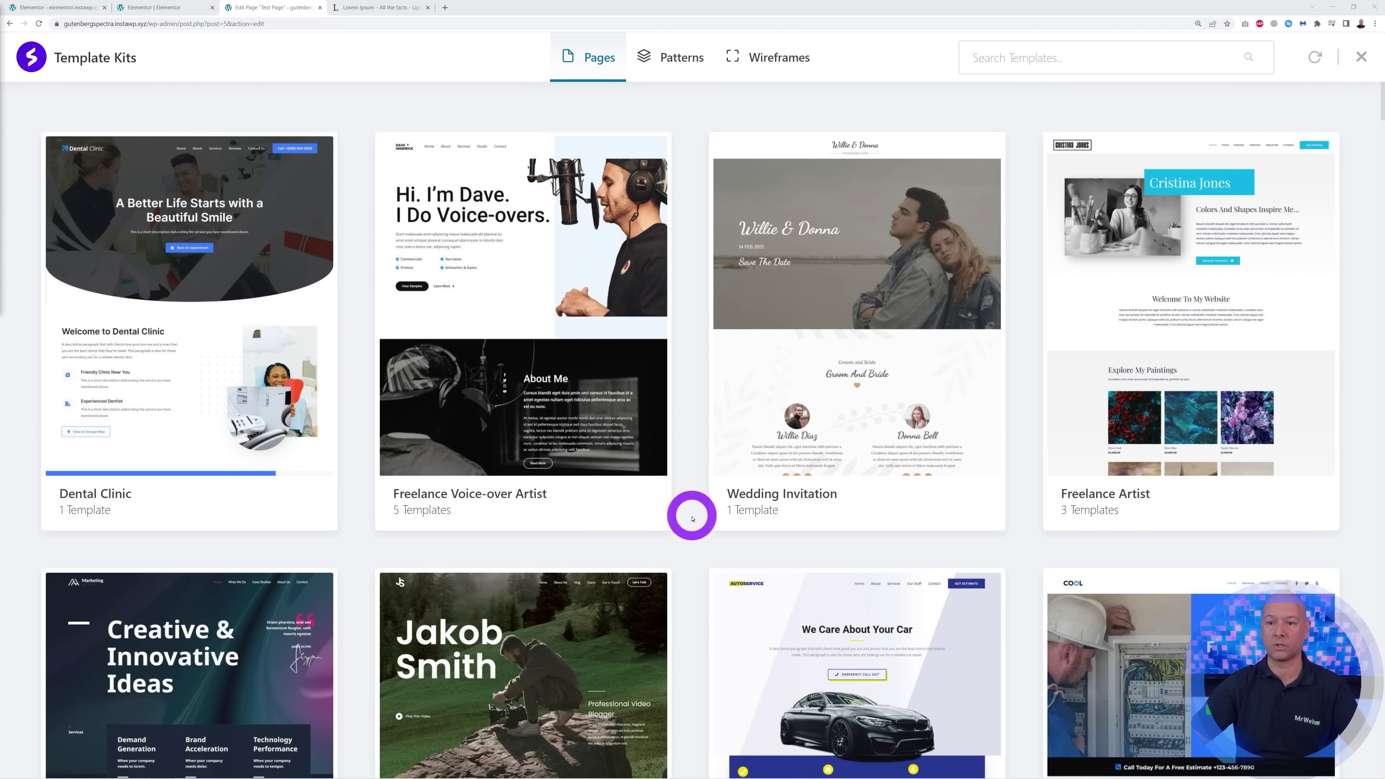
left_click(675, 60)
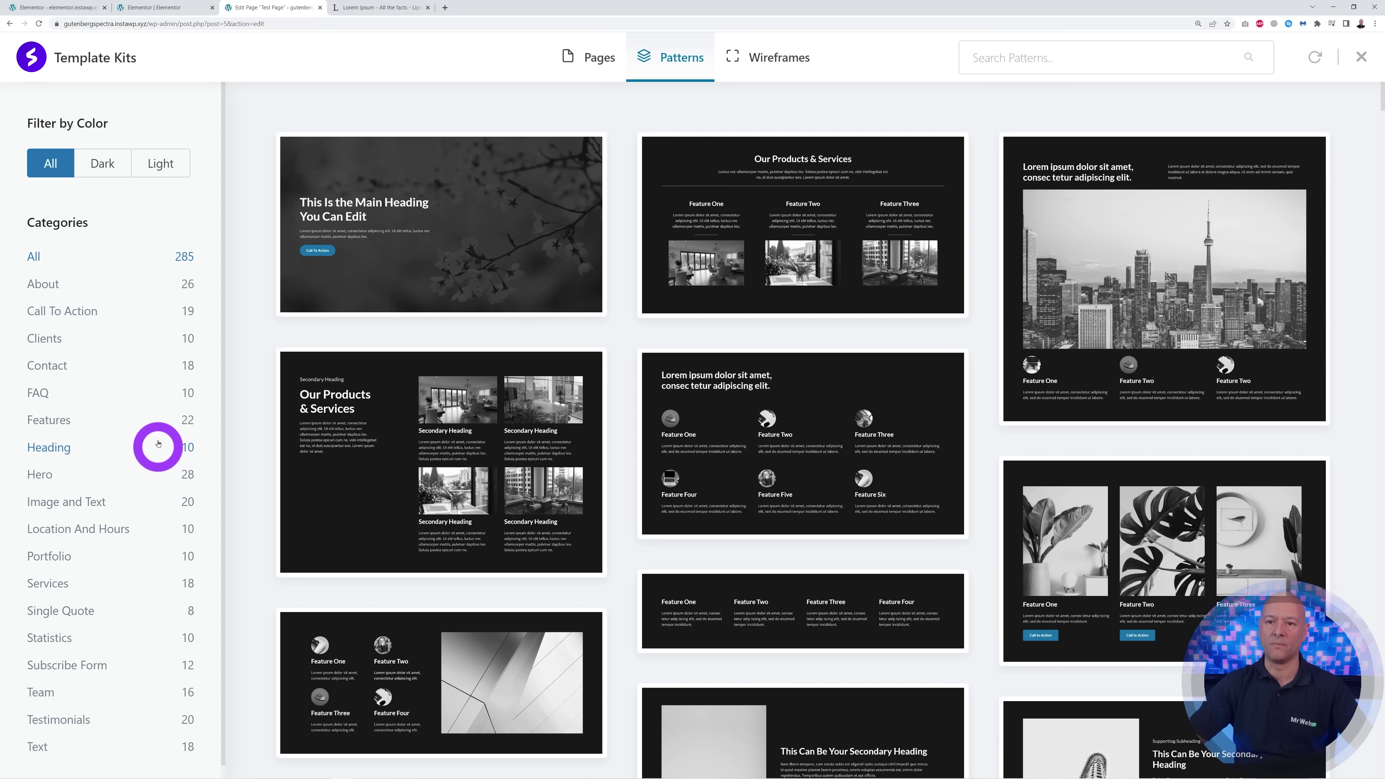
left_click(82, 322)
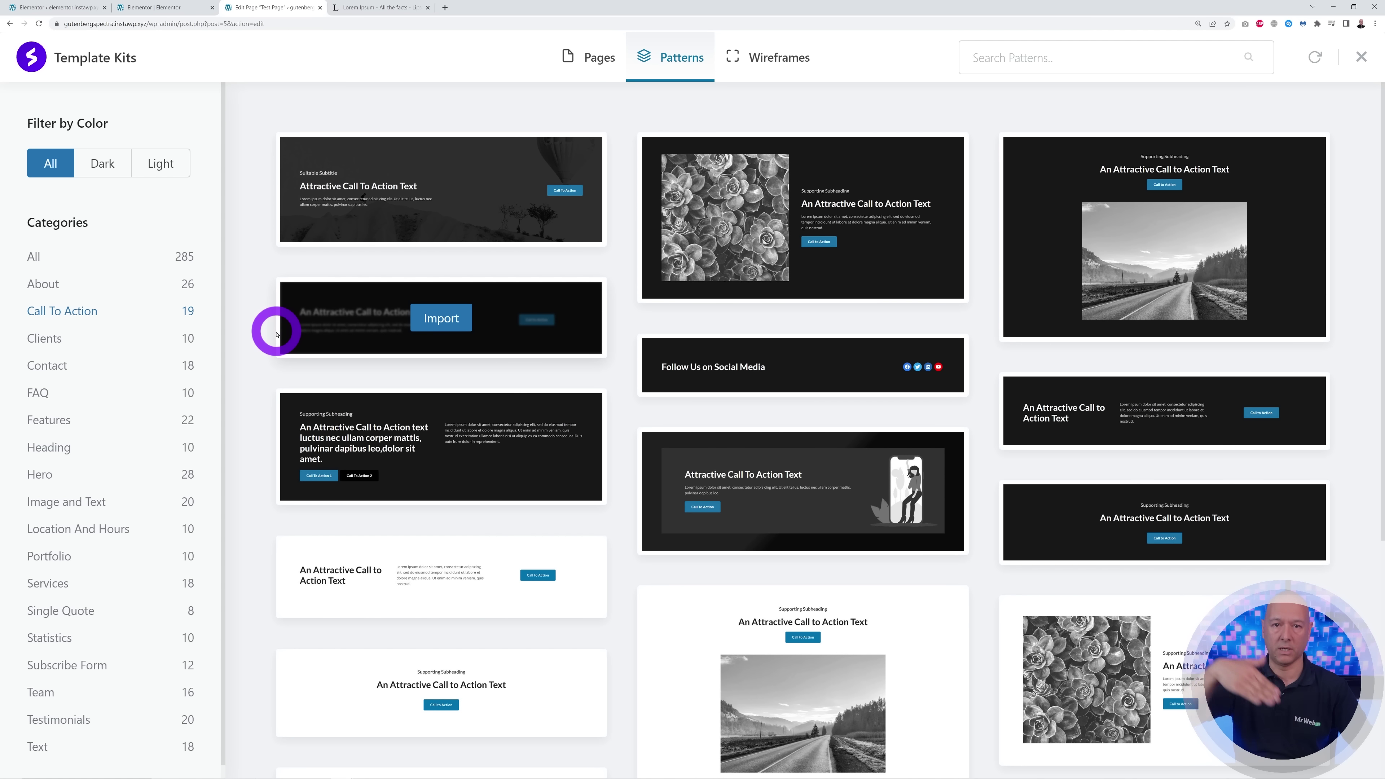
- Browse the wireframes in the template library and filter them by light and dark color
left_click(759, 64)
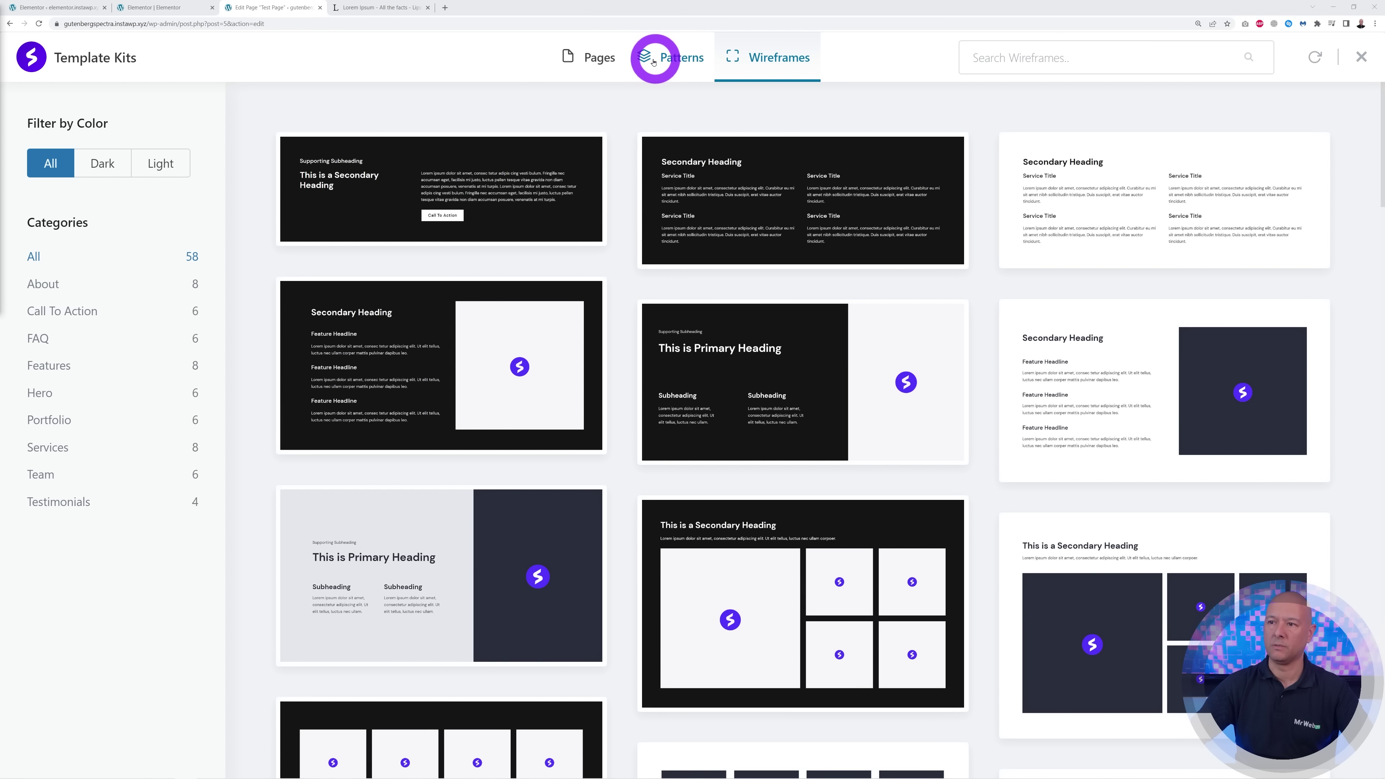
mouse_move(523, 193)
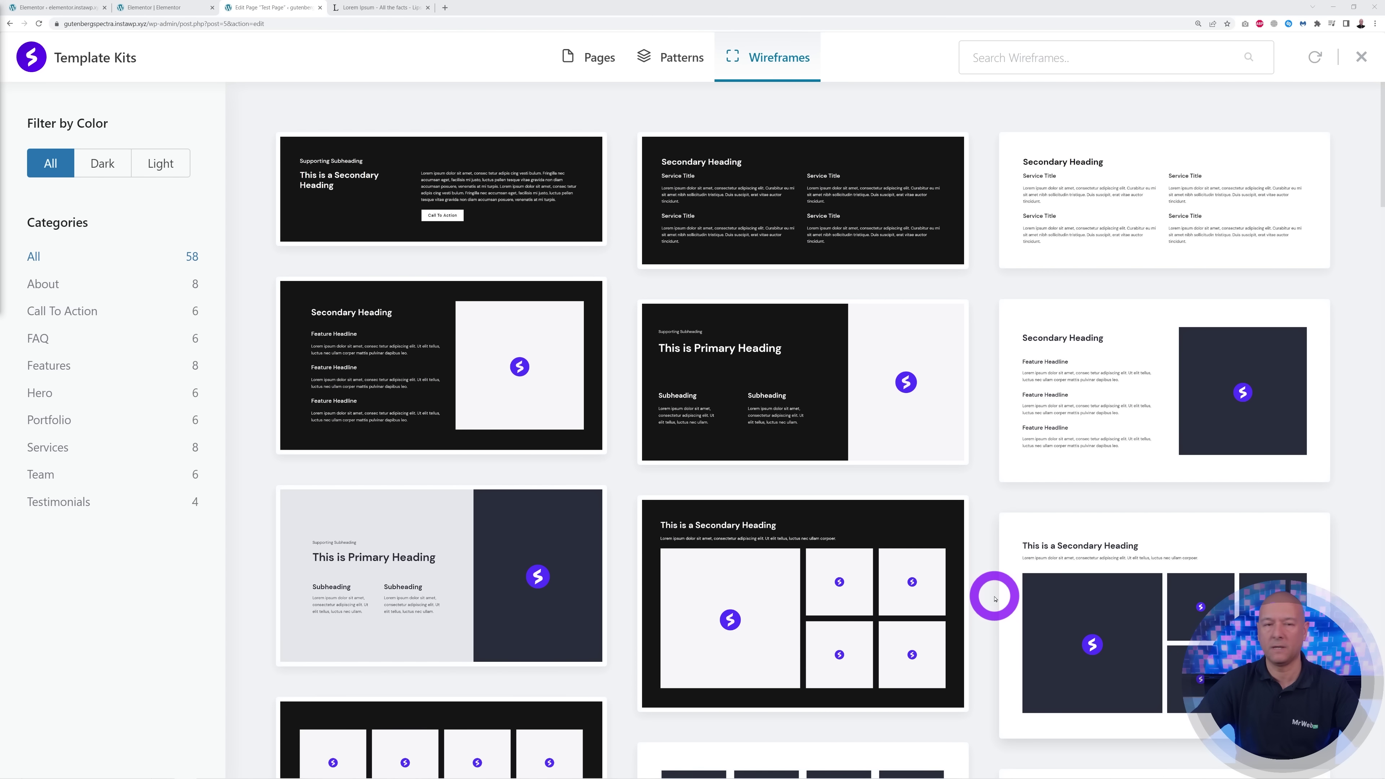
mouse_move(448, 377)
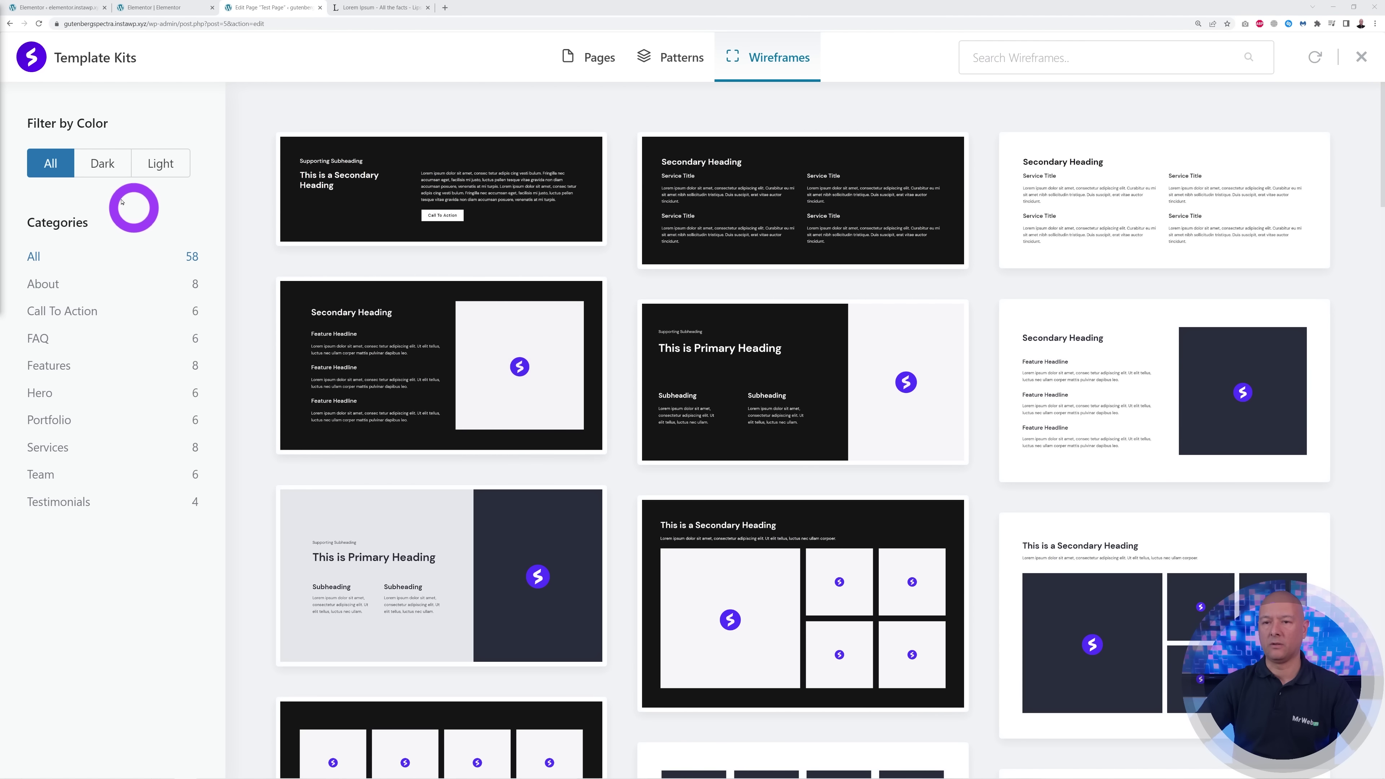
left_click(107, 170)
left_click(160, 163)
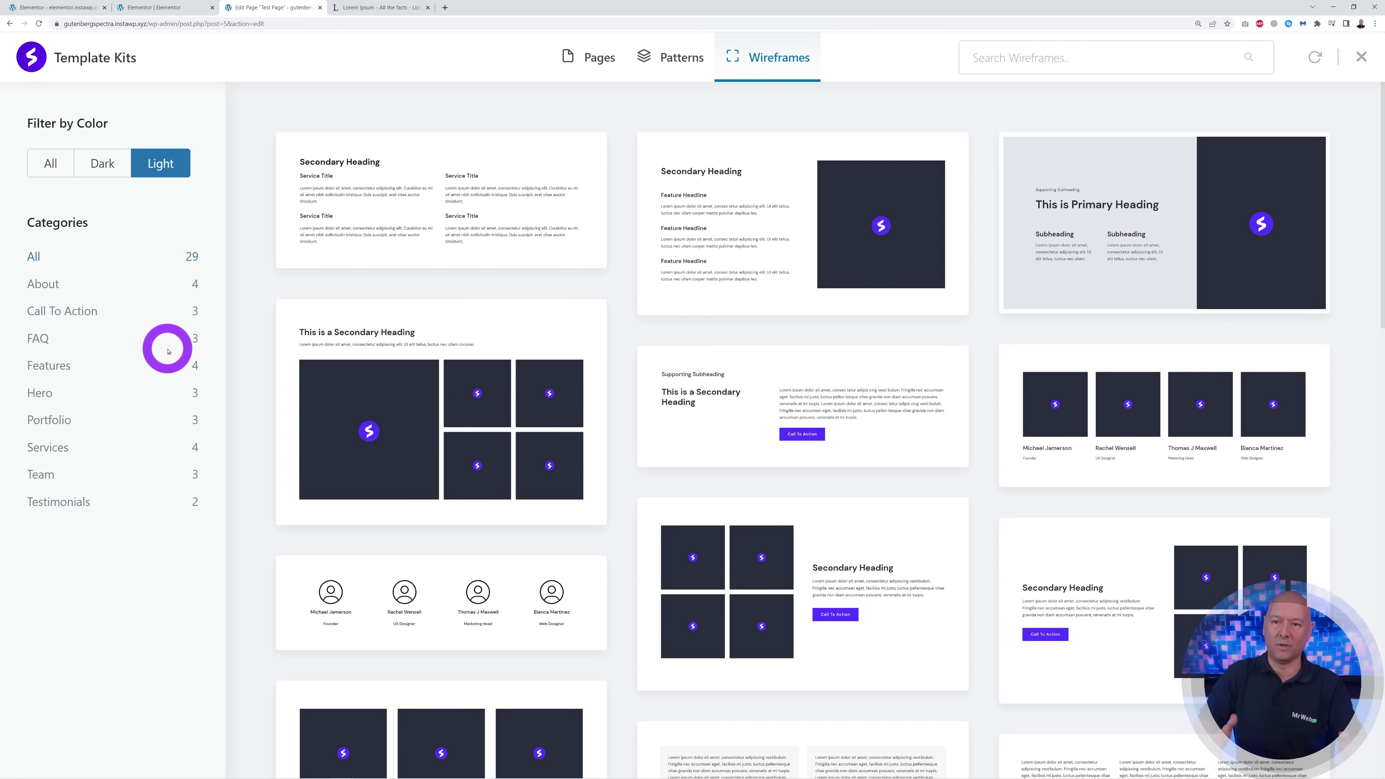
left_click(107, 164)
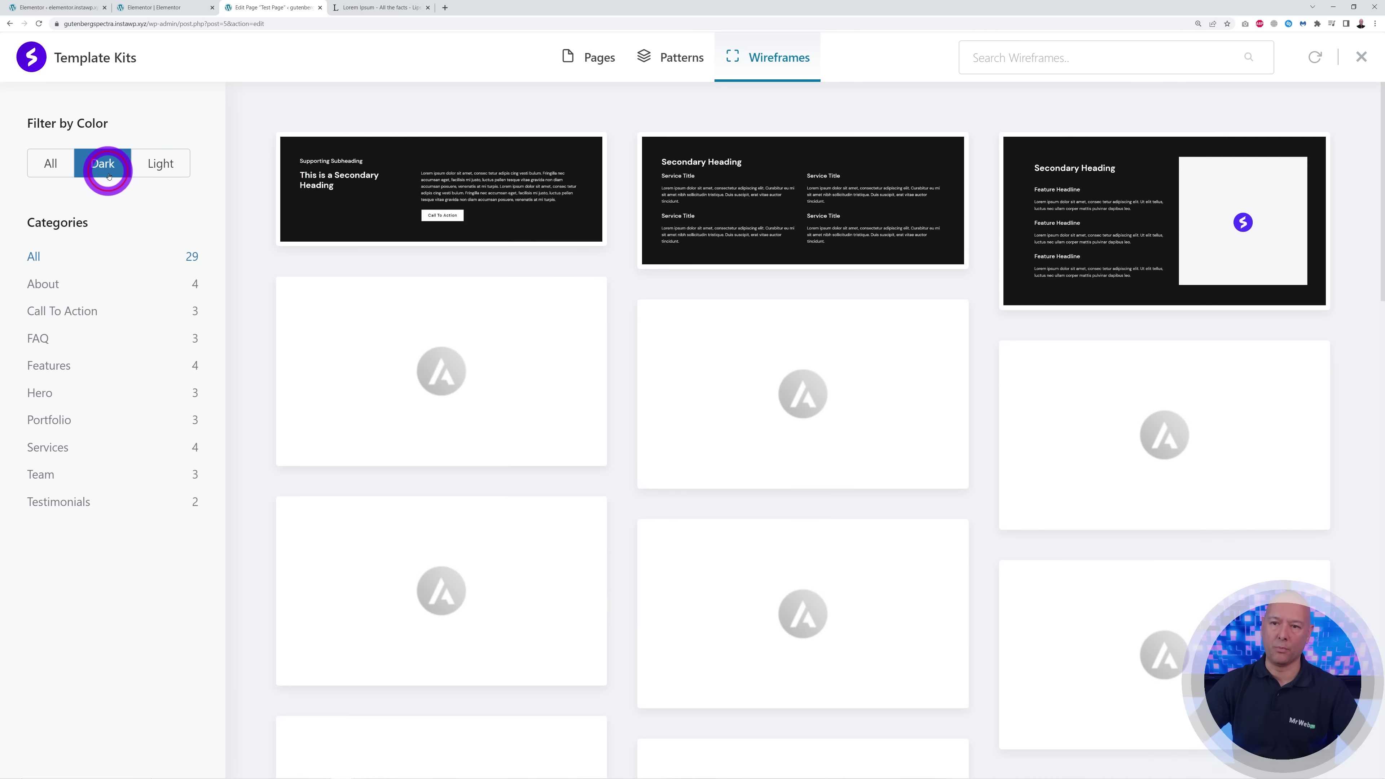
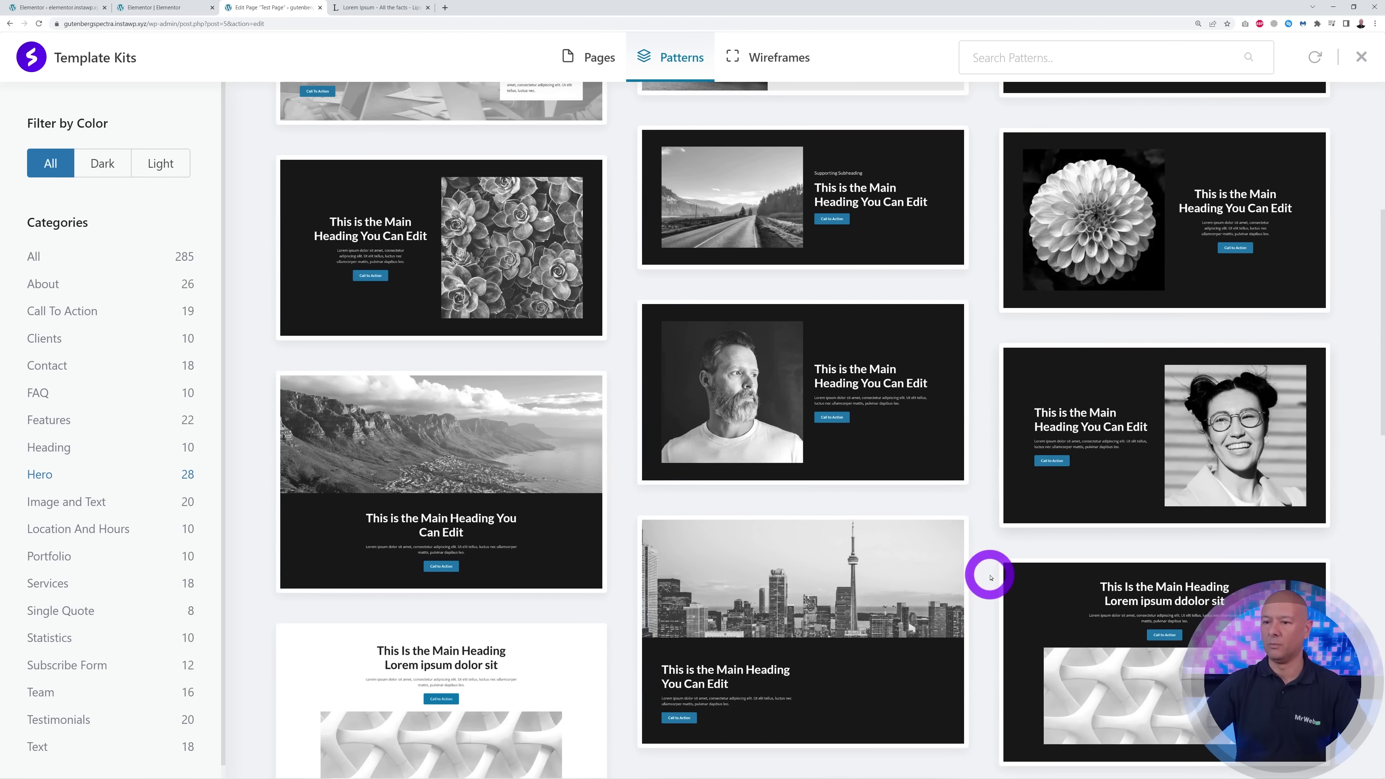
- Import the Hero pattern with the coastal mountain image and the About pattern with the woman using a laptop
left_click(447, 520)
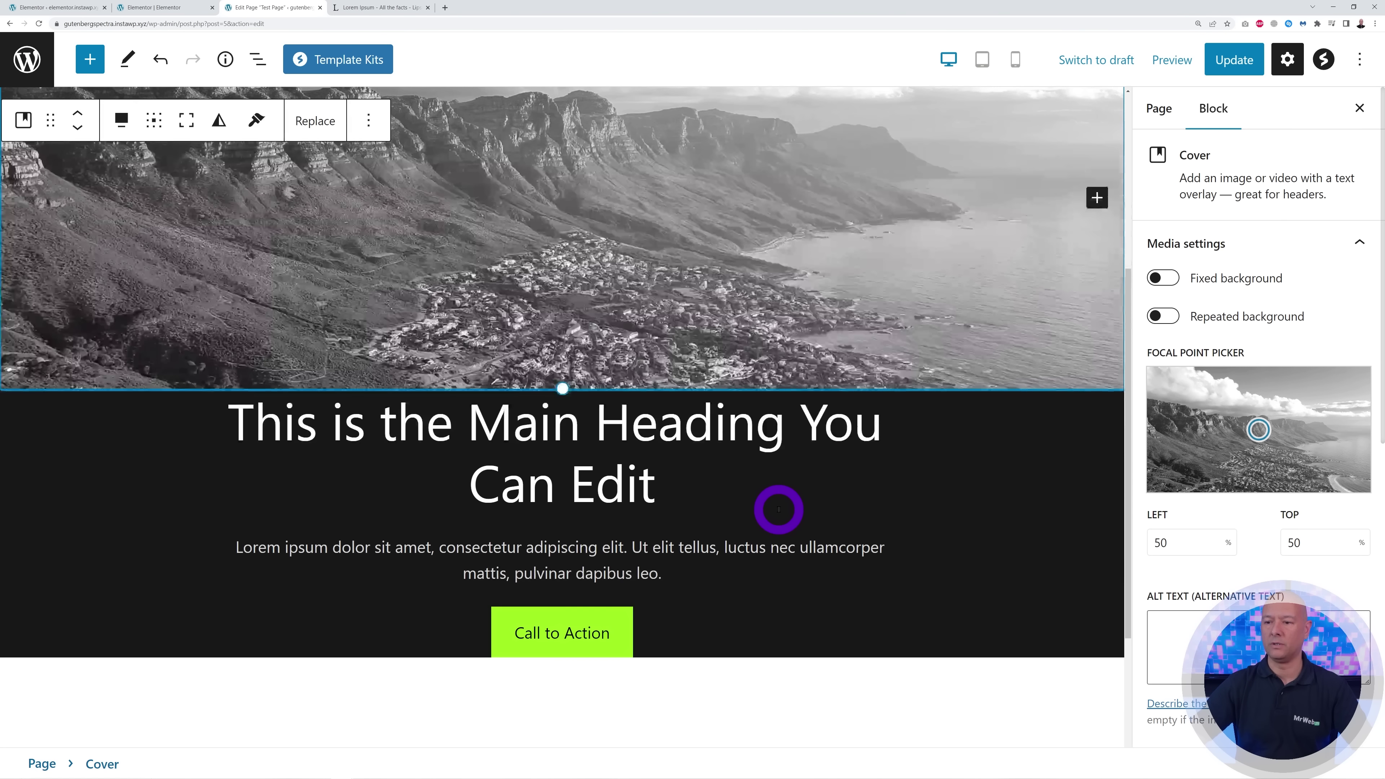
scroll(776, 508, "down", 1)
left_click(343, 59)
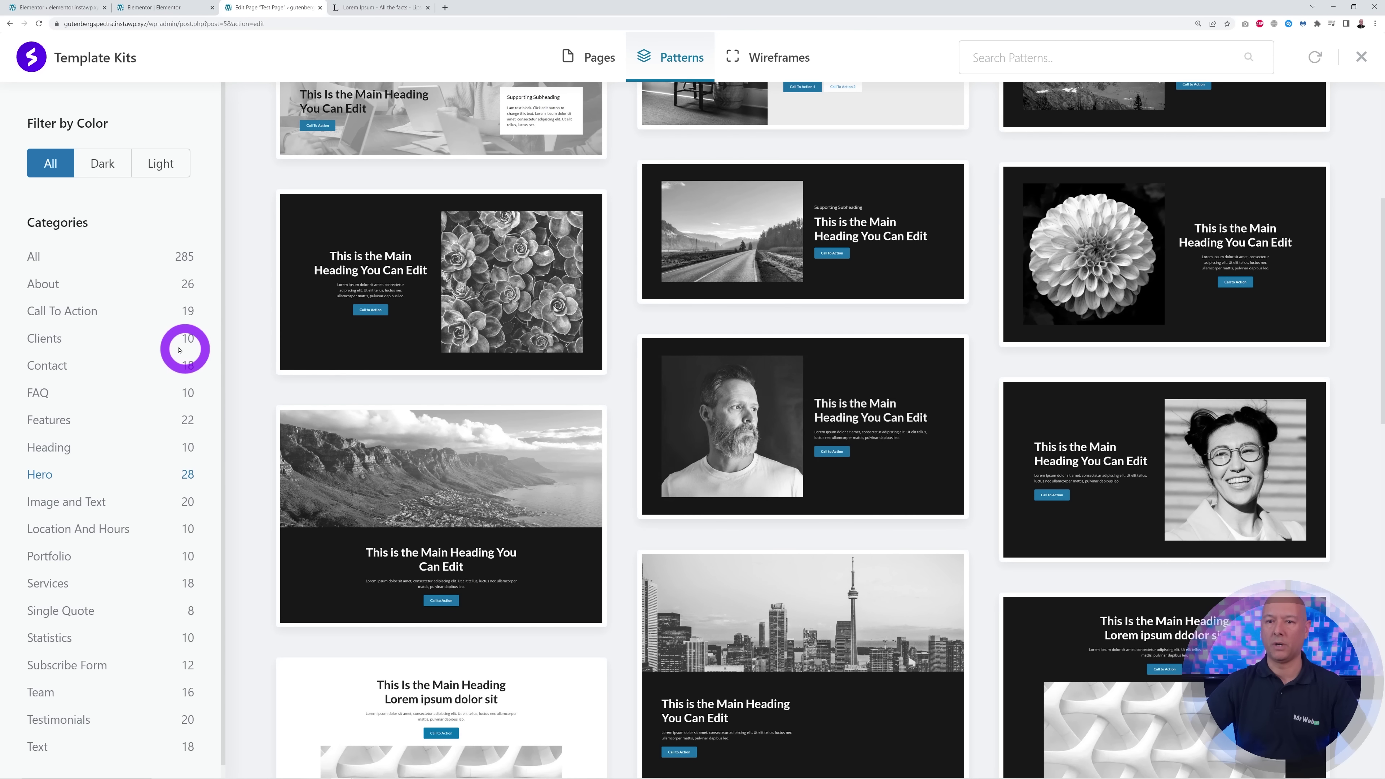
left_click(60, 284)
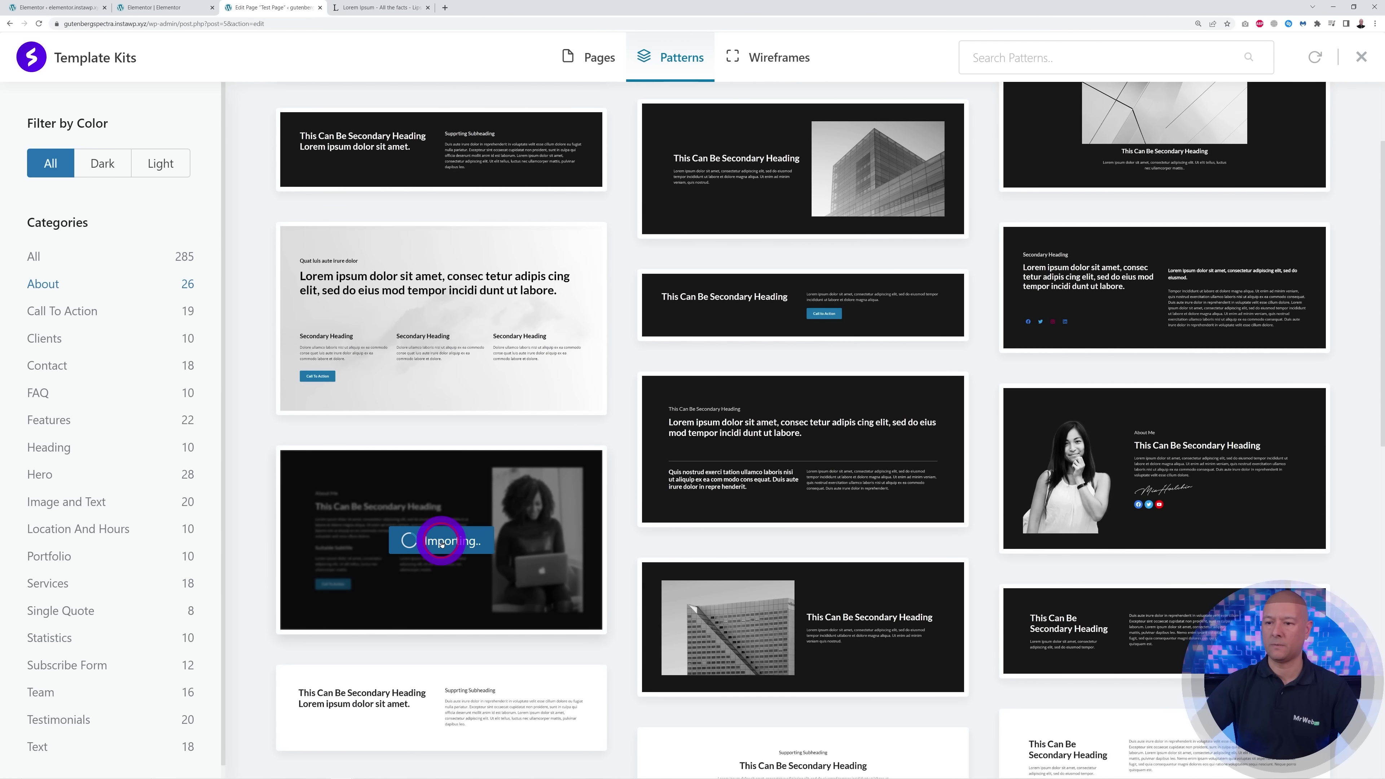
left_click(490, 569)
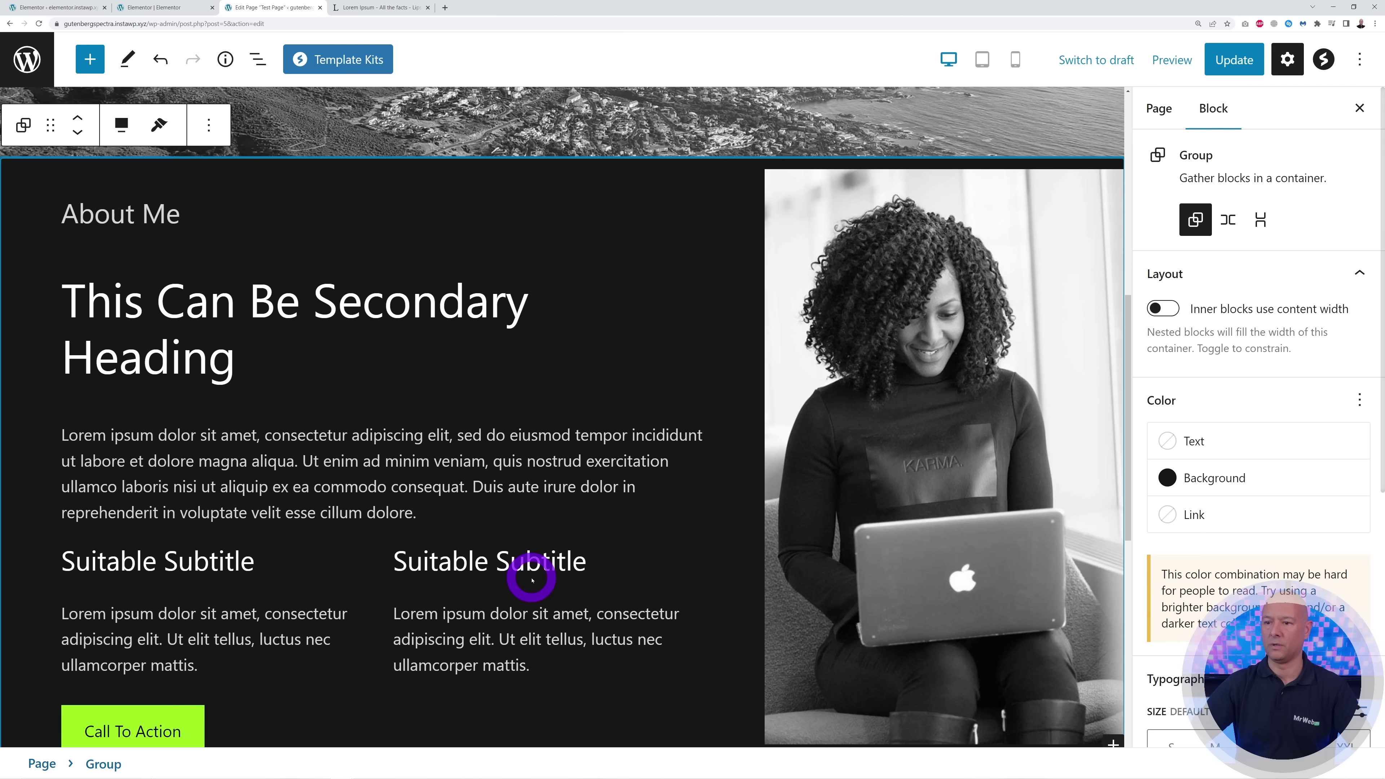
- Import the Services pattern with the centered Our Services heading, four text boxes and light background image
left_click(362, 82)
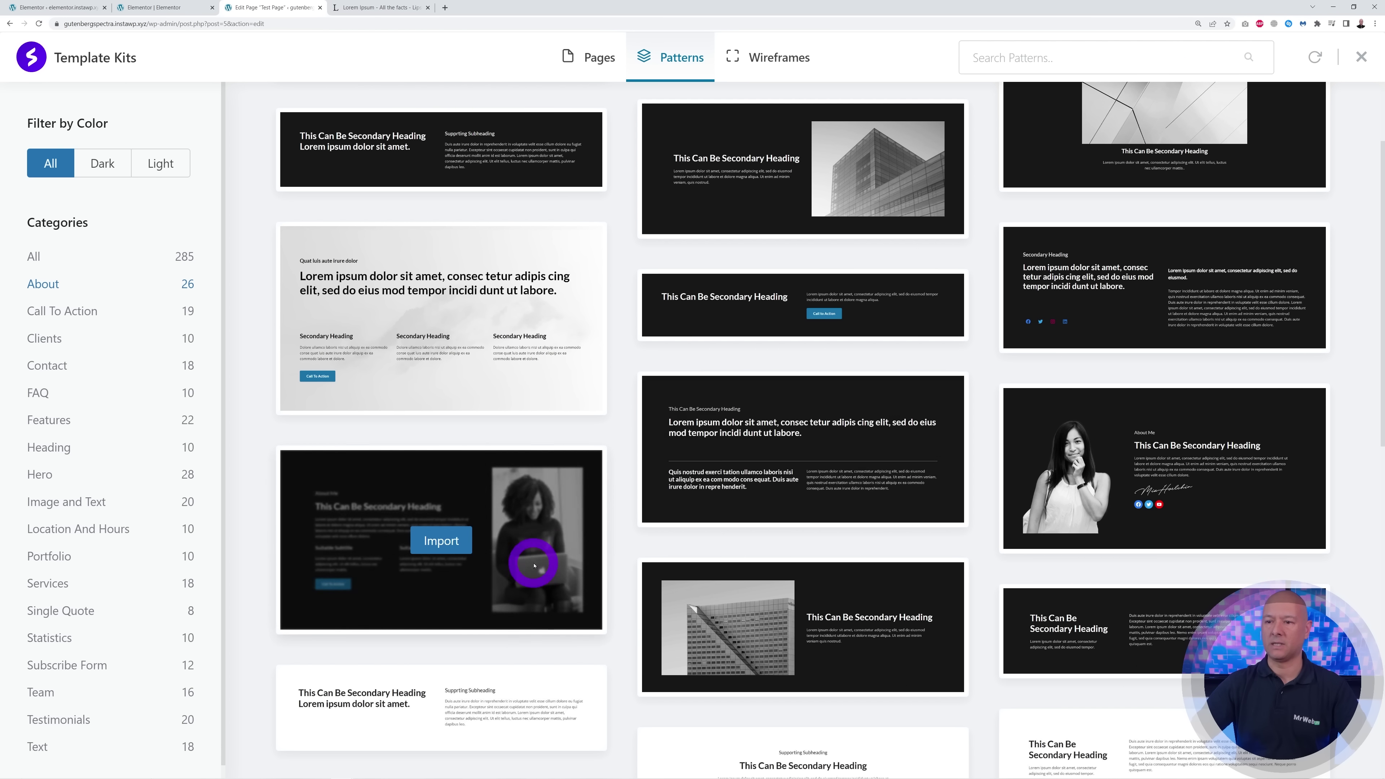
left_click(60, 581)
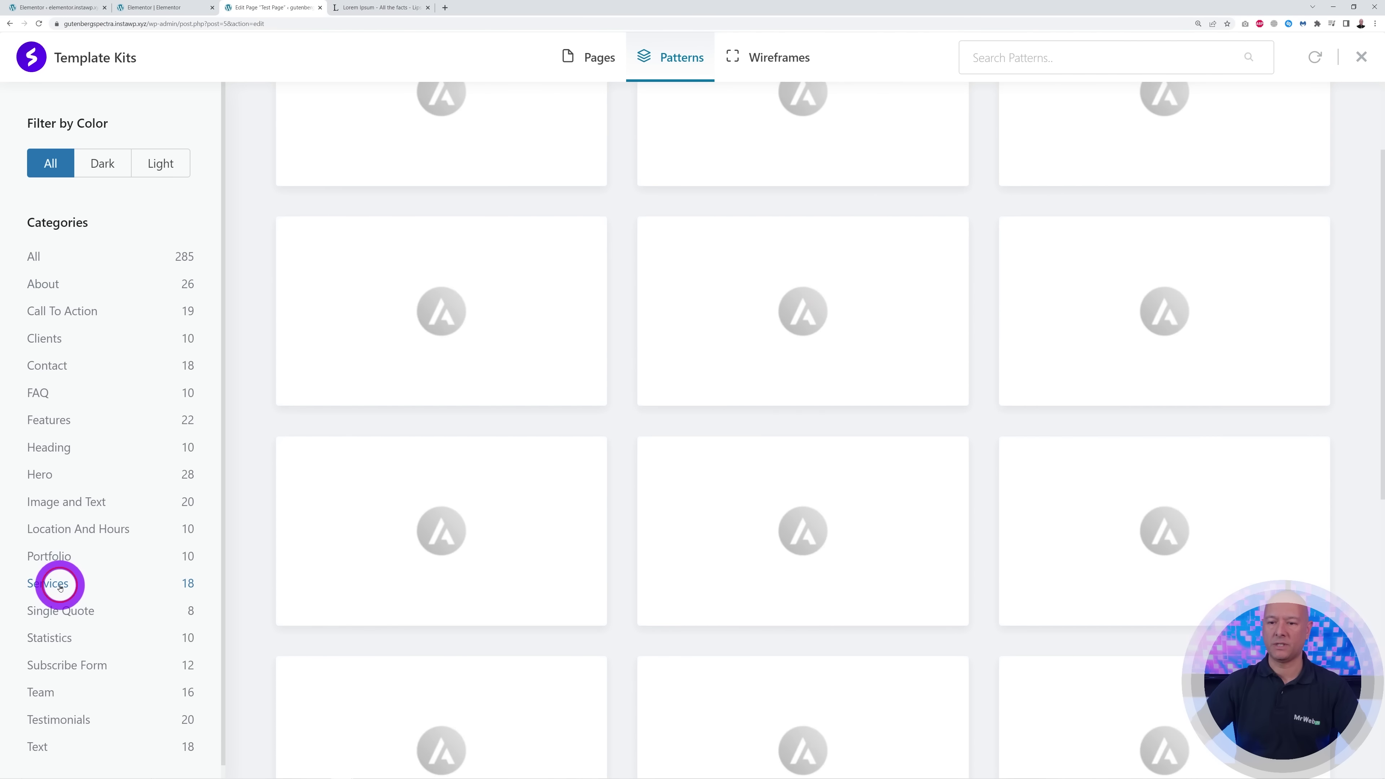
scroll(712, 553, "down", 7)
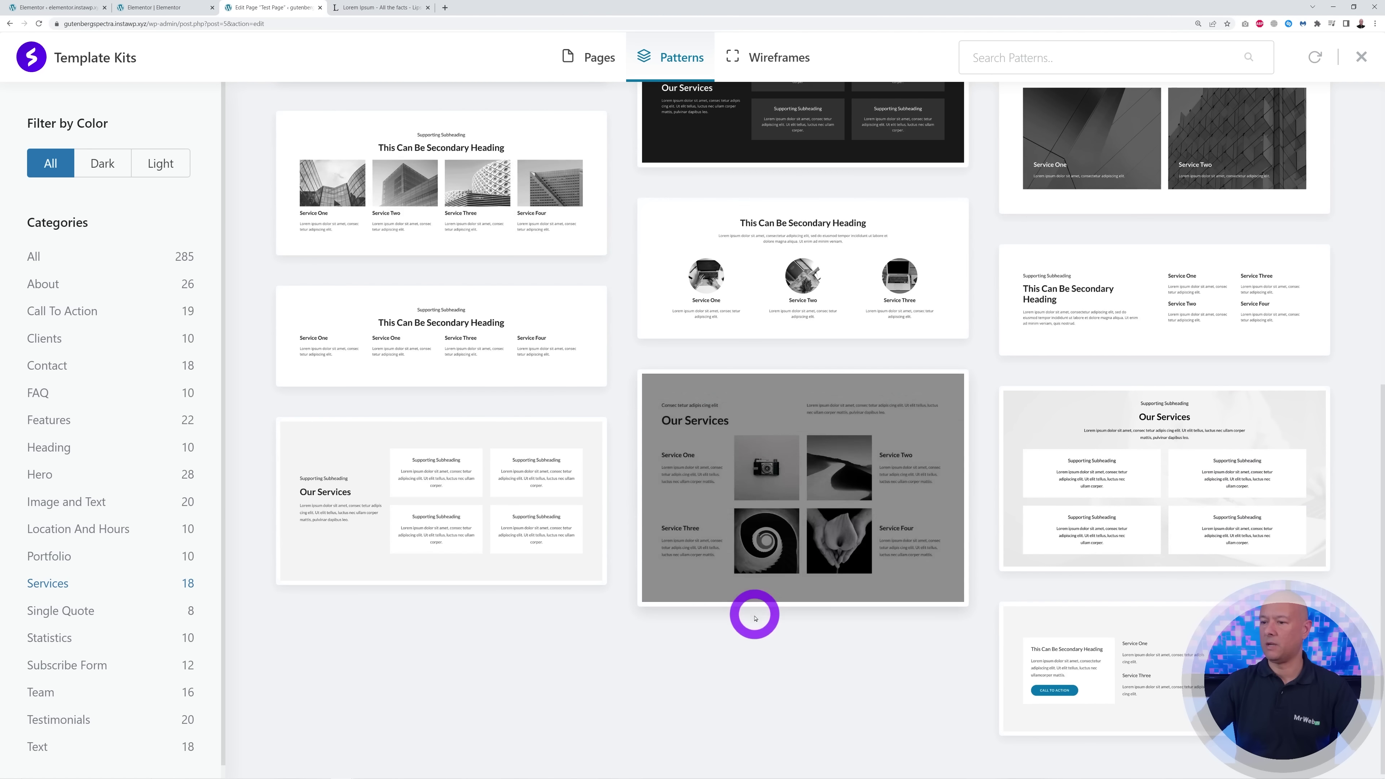
mouse_move(1168, 493)
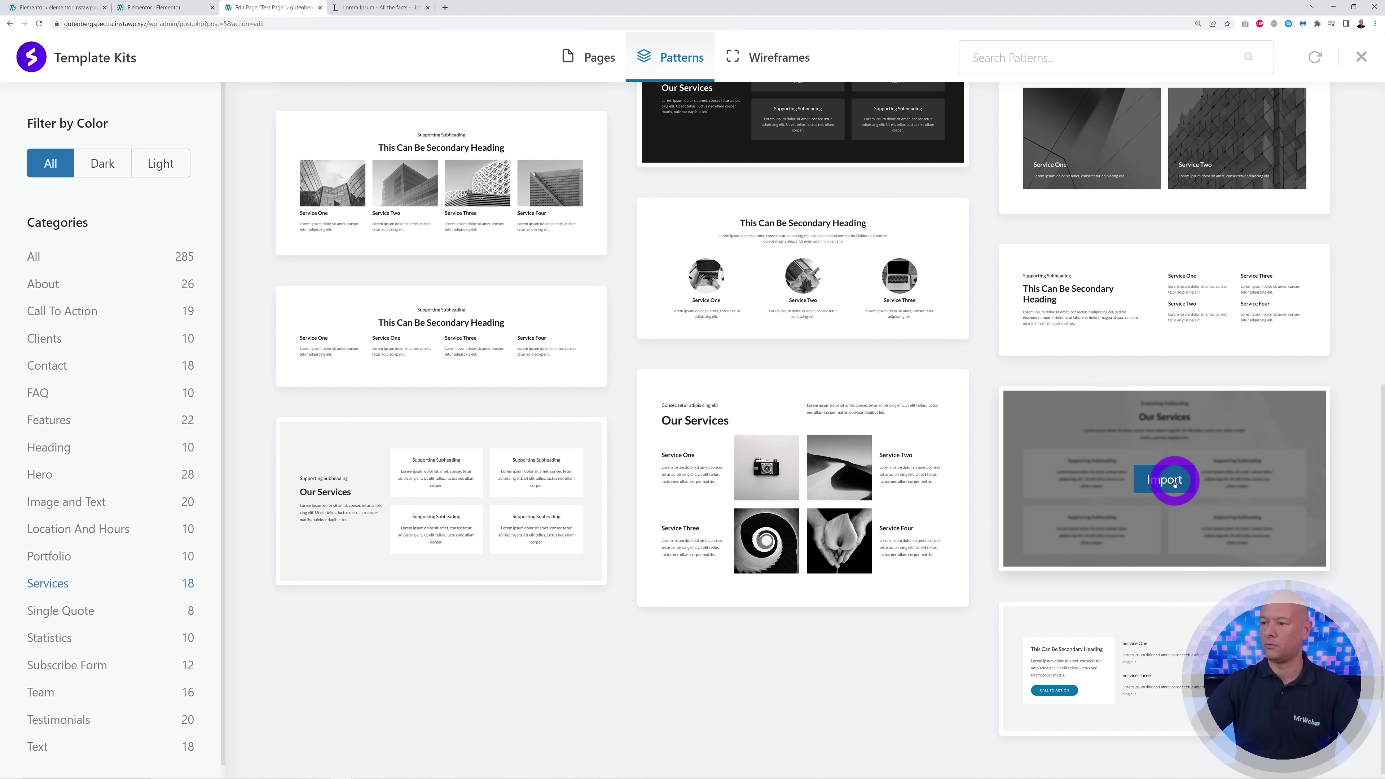
mouse_move(832, 485)
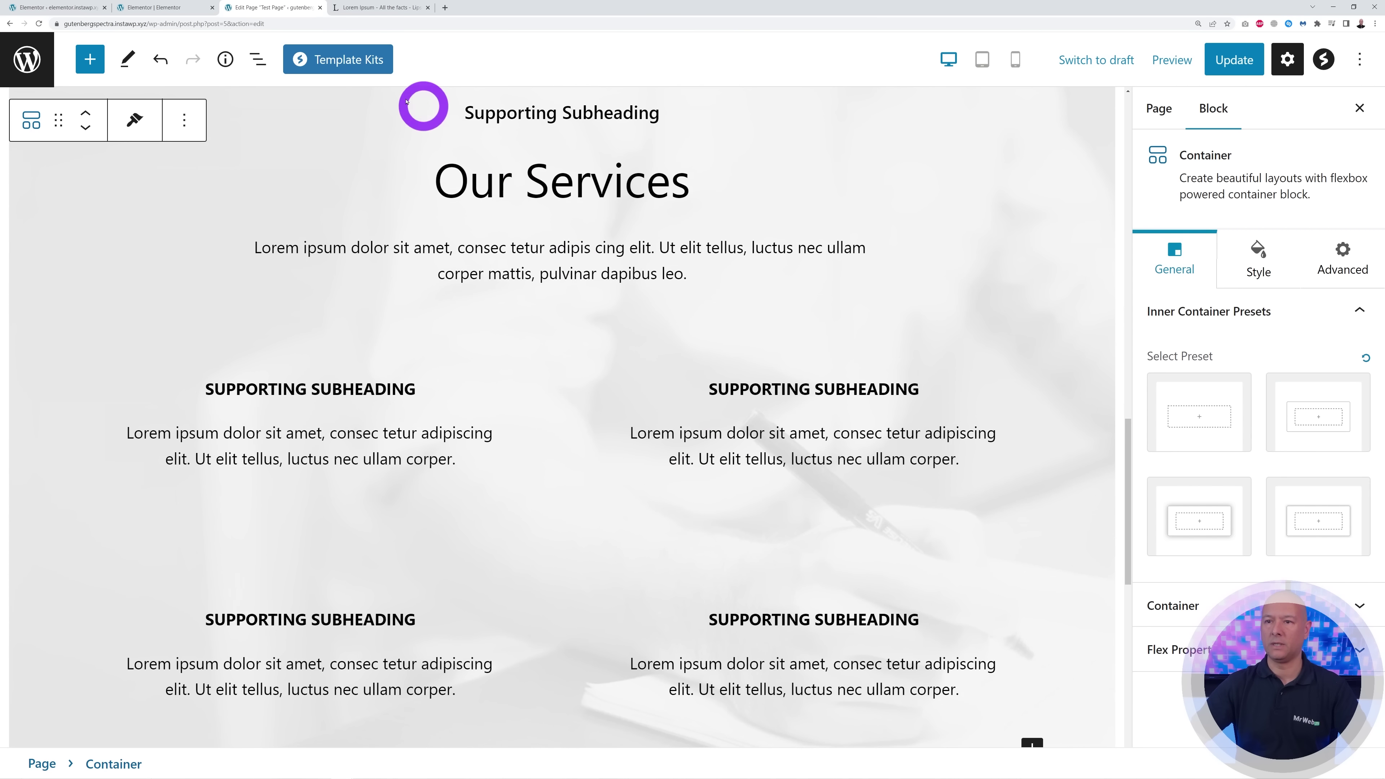
- Import the dark Team pattern with four square portraits, member descriptions and social icons
left_click(354, 57)
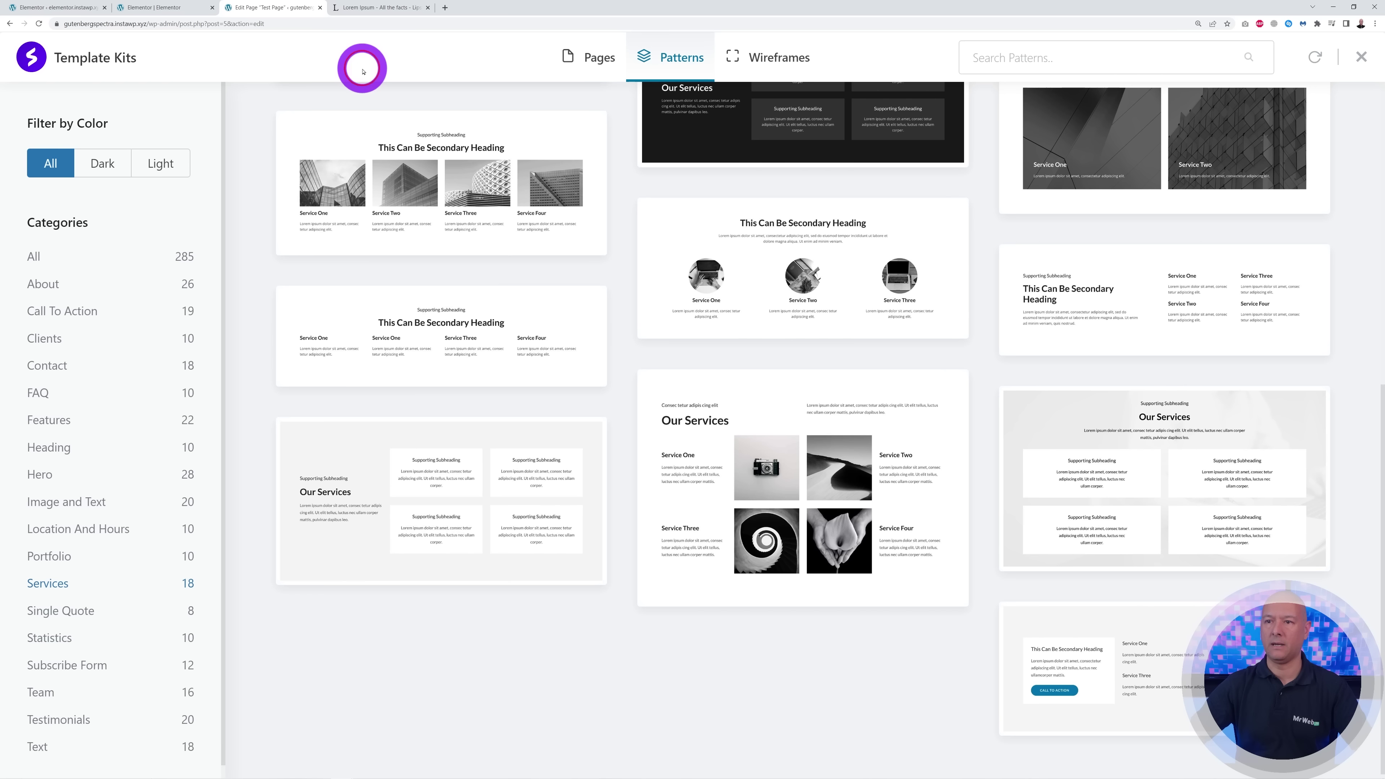
mouse_move(564, 474)
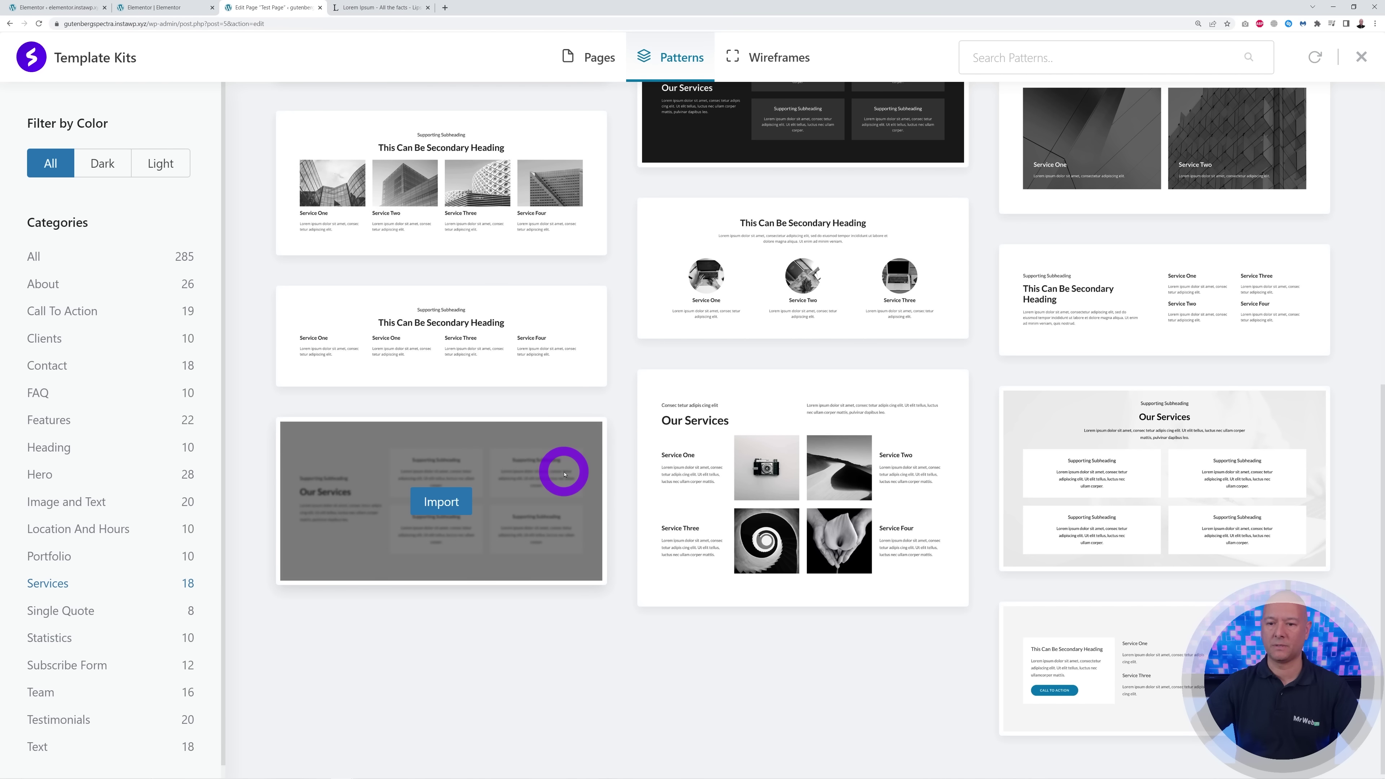
left_click(43, 691)
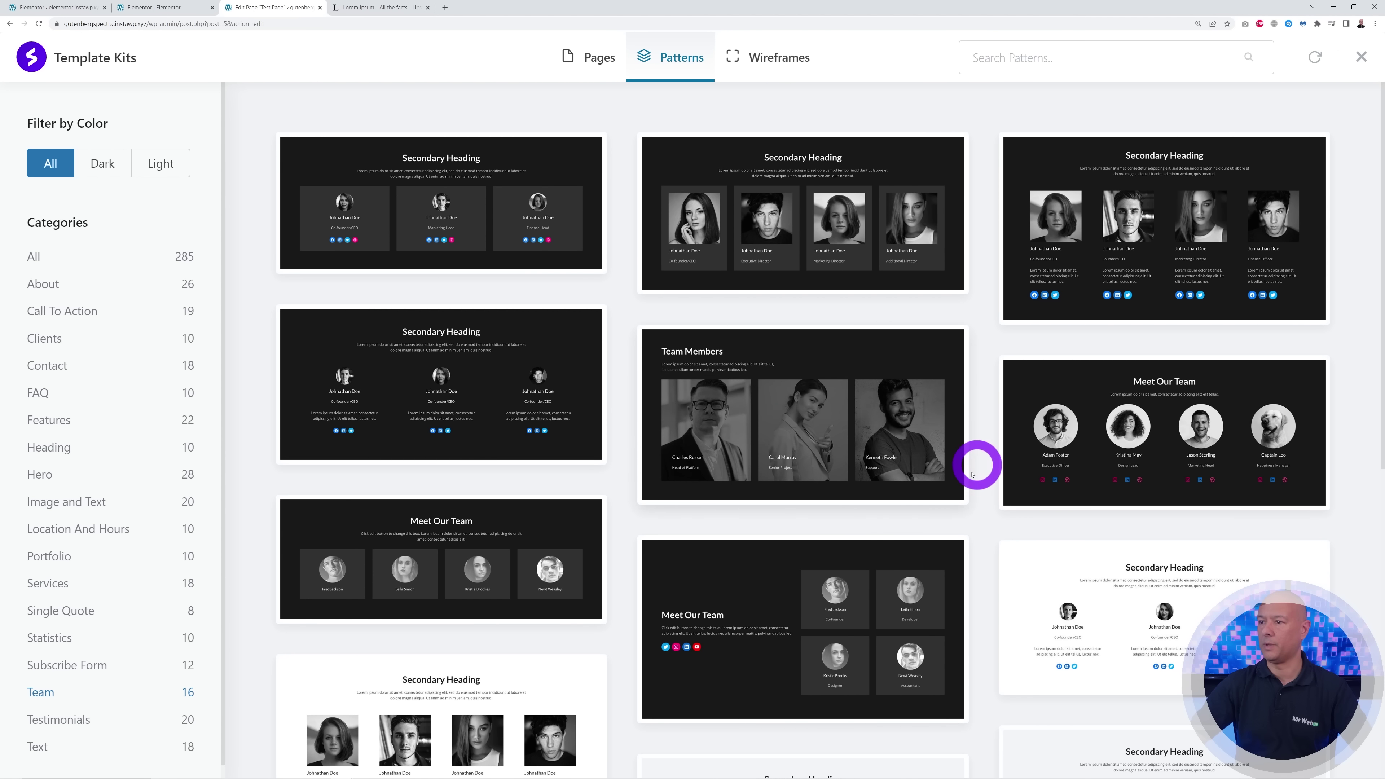
mouse_move(1166, 223)
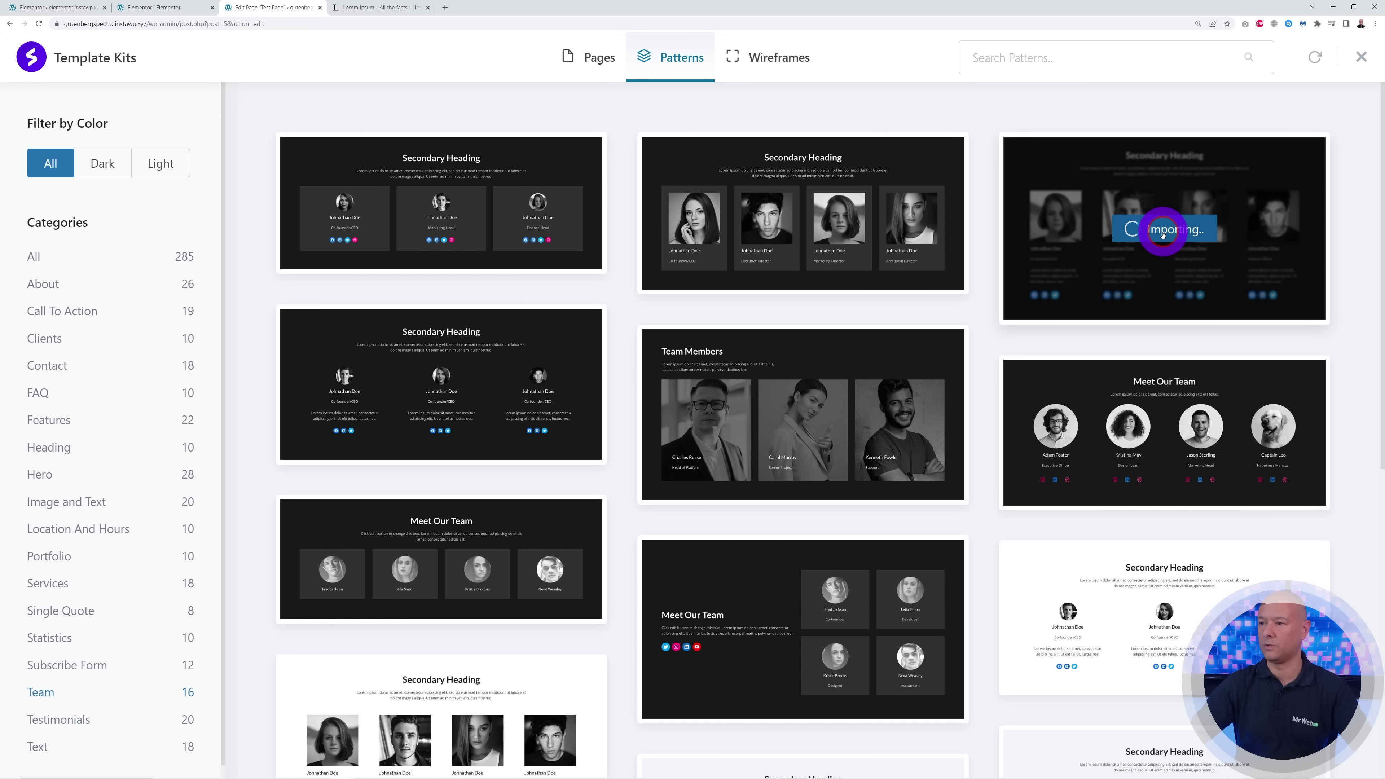
left_click(1036, 410)
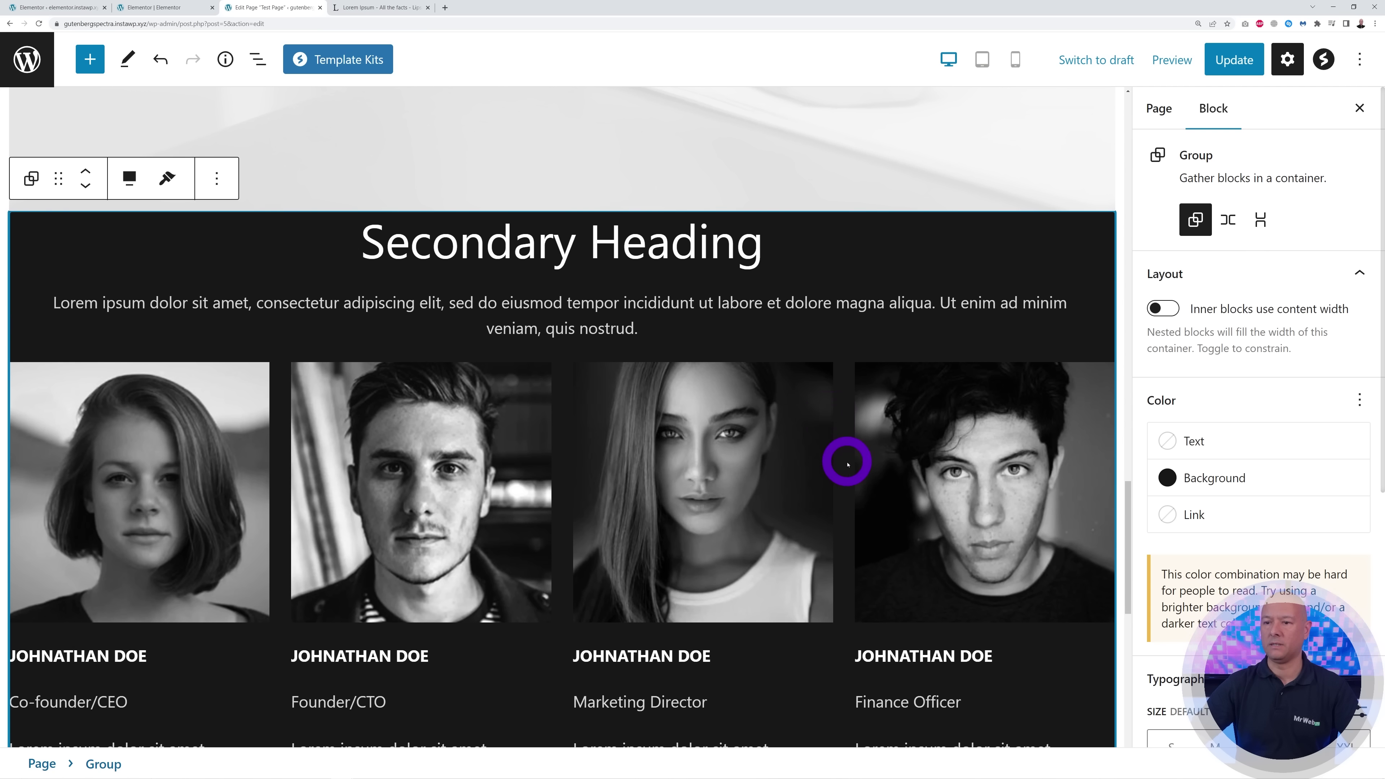
- Import the dark Location And Hours pattern with text beside a map
left_click(364, 61)
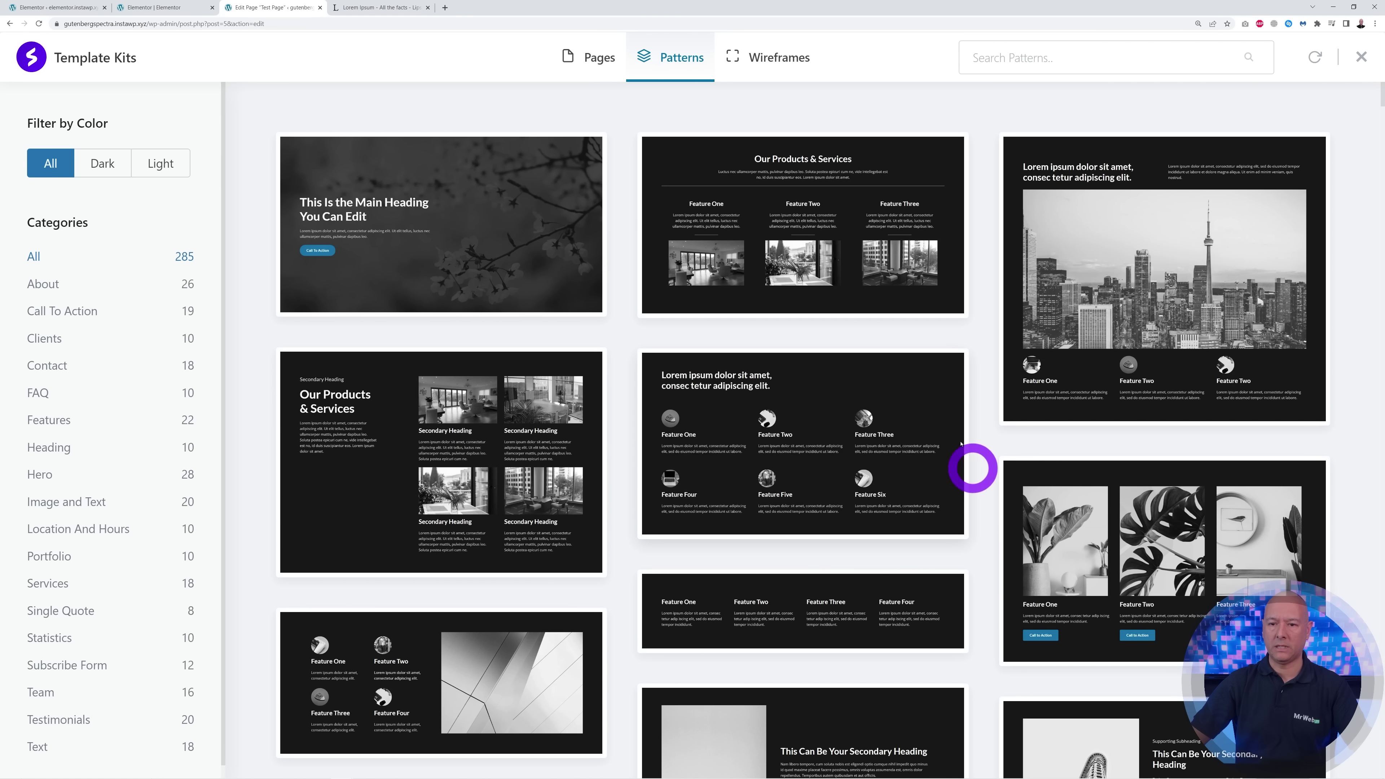
left_click(116, 534)
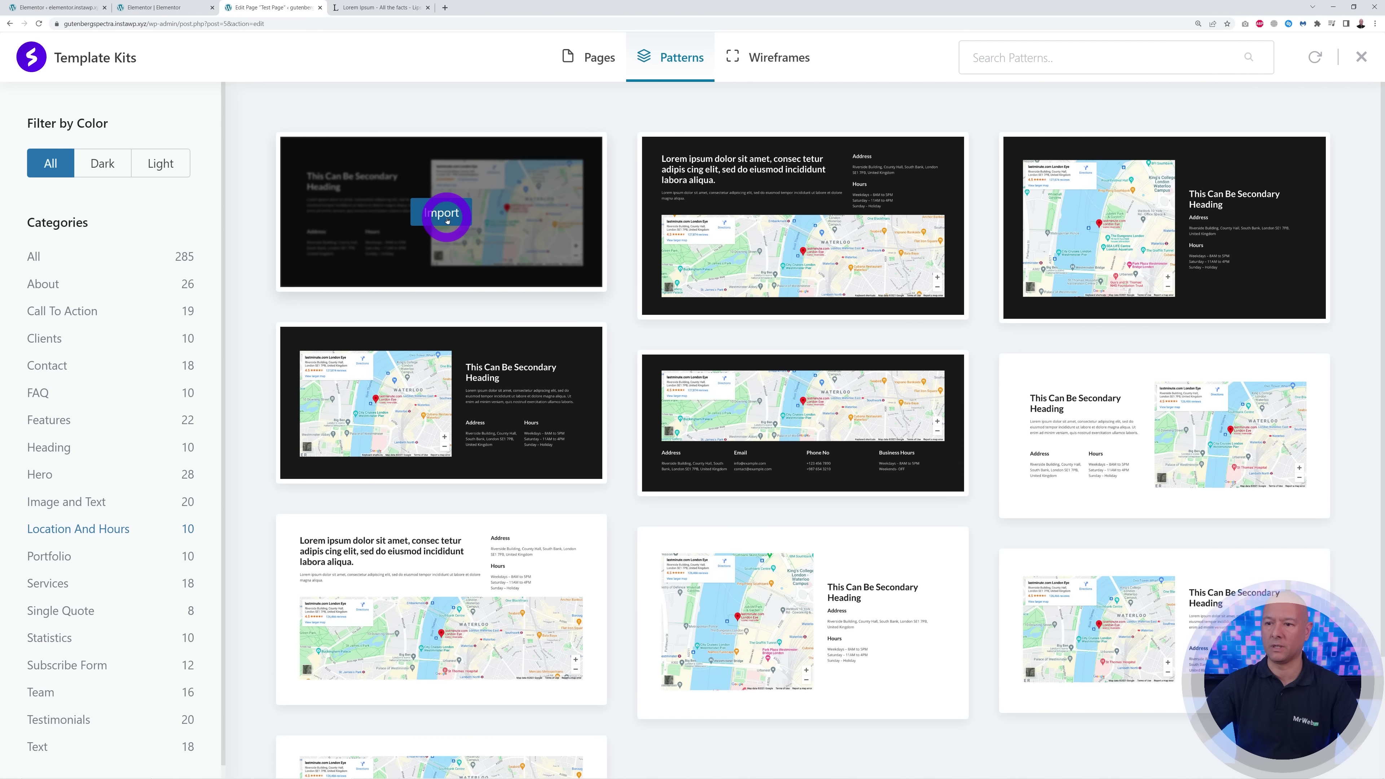
left_click(447, 217)
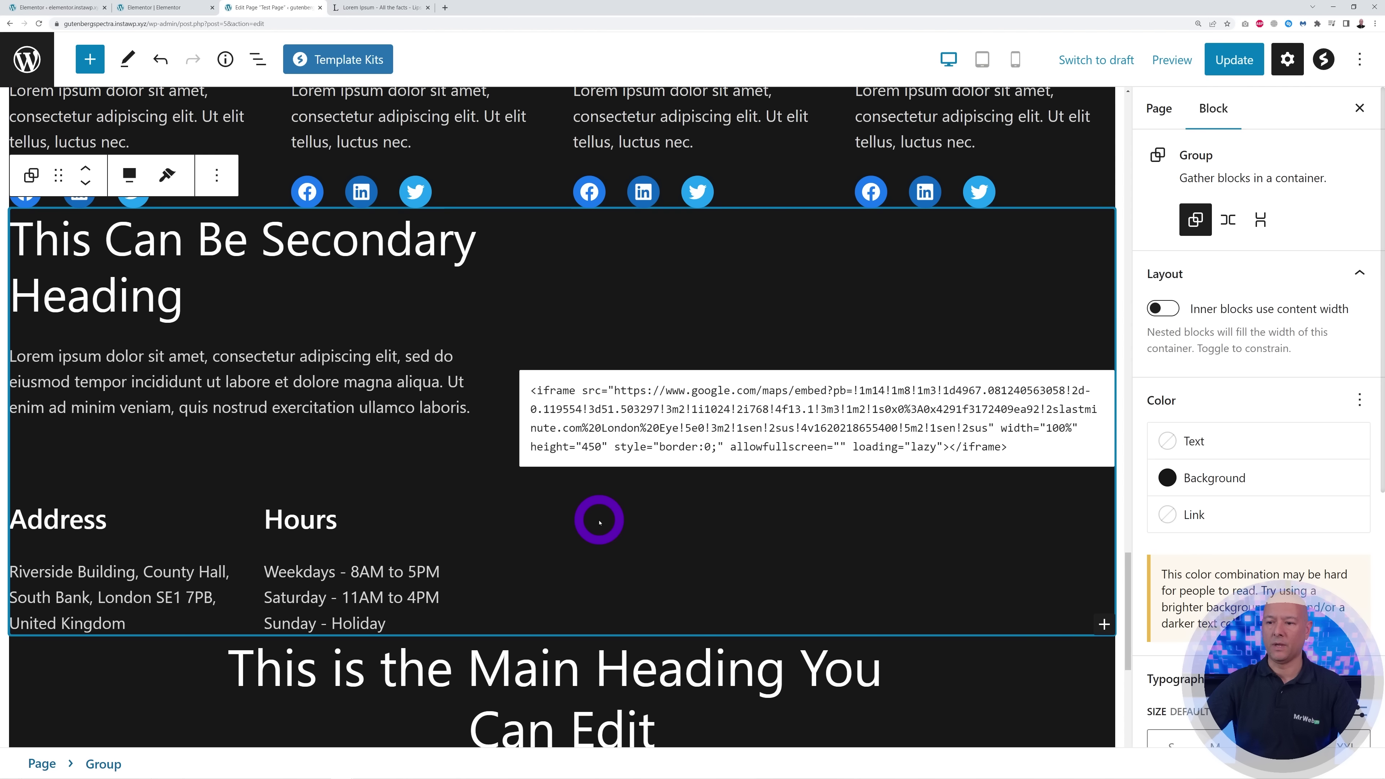
- Review the imported pattern sections on the Test Page from the hero image through to Our Services
left_click(451, 505)
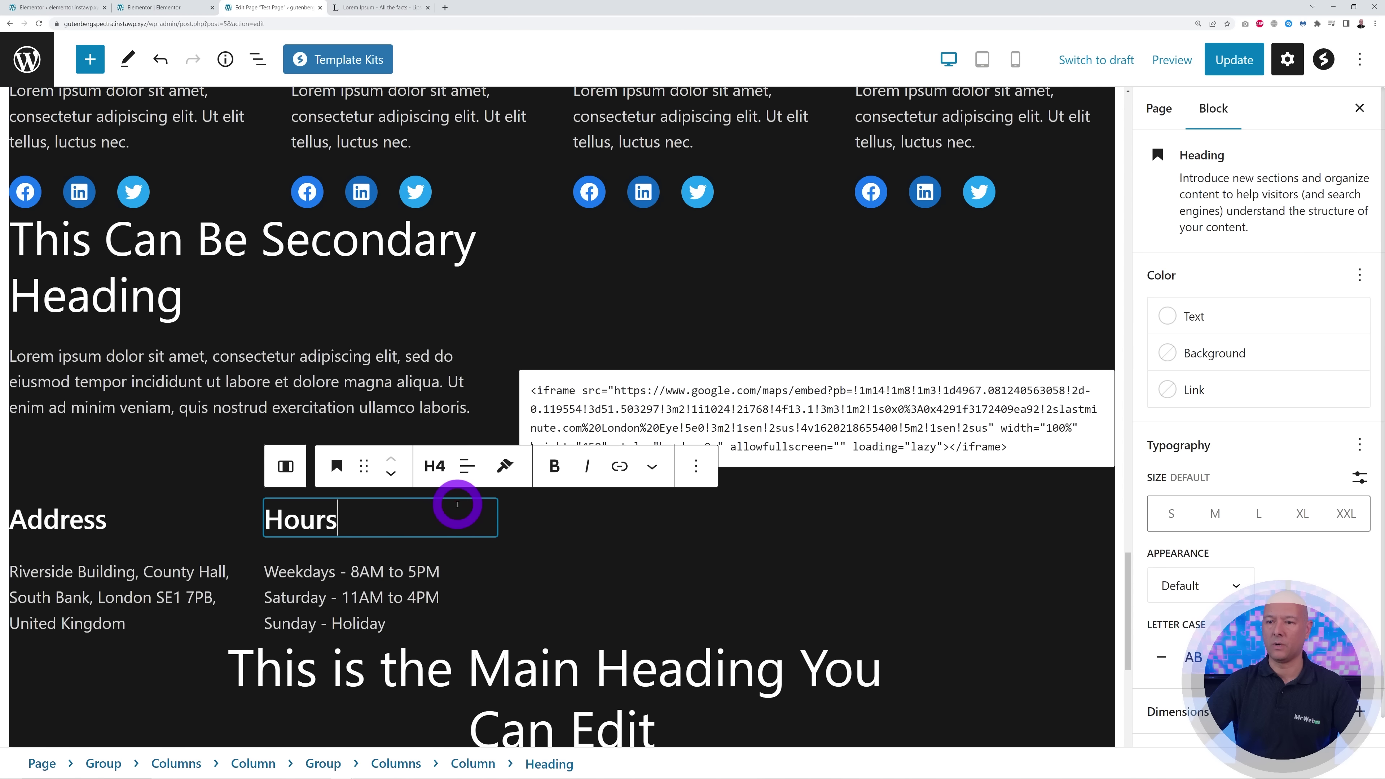
scroll(454, 501, "up", 15)
scroll(458, 506, "up", 20)
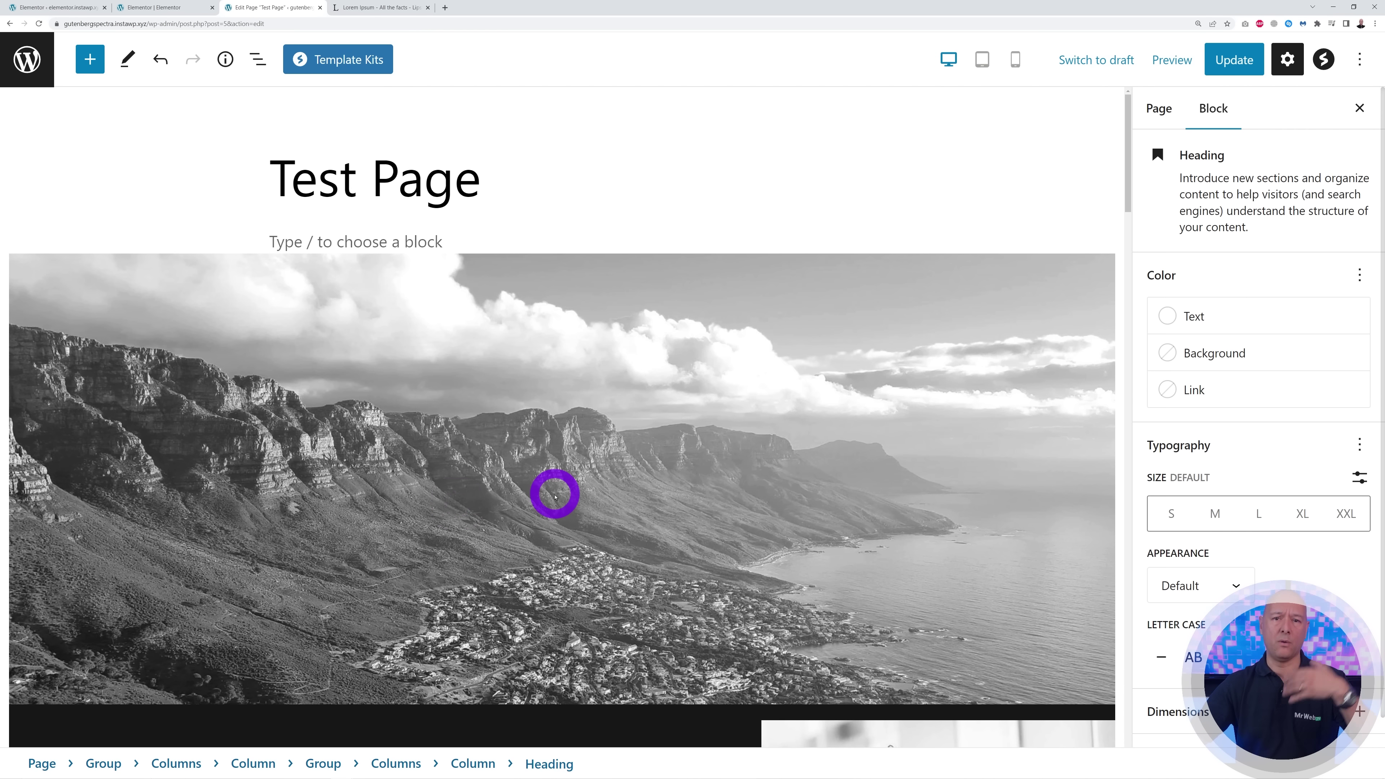
scroll(555, 496, "down", 10)
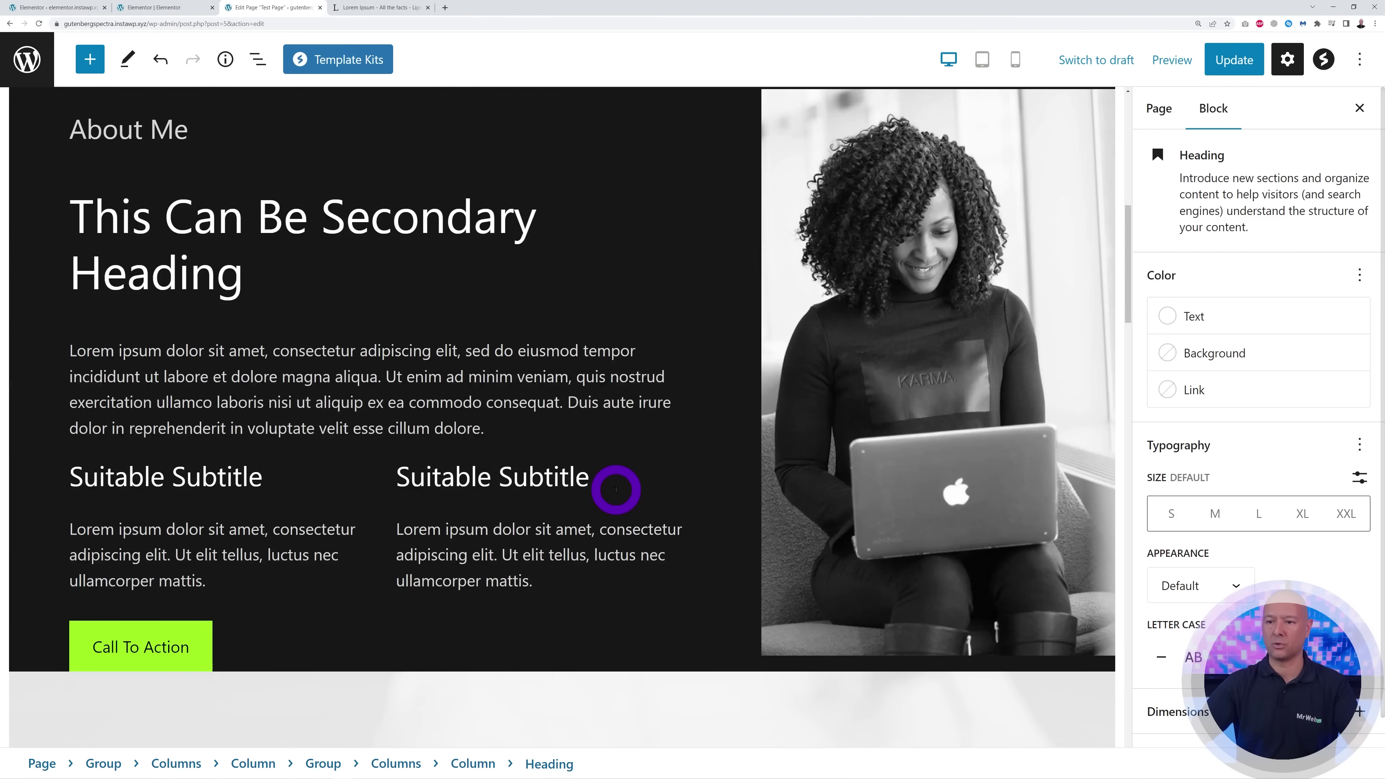
scroll(616, 489, "down", 7)
scroll(616, 489, "down", 3)
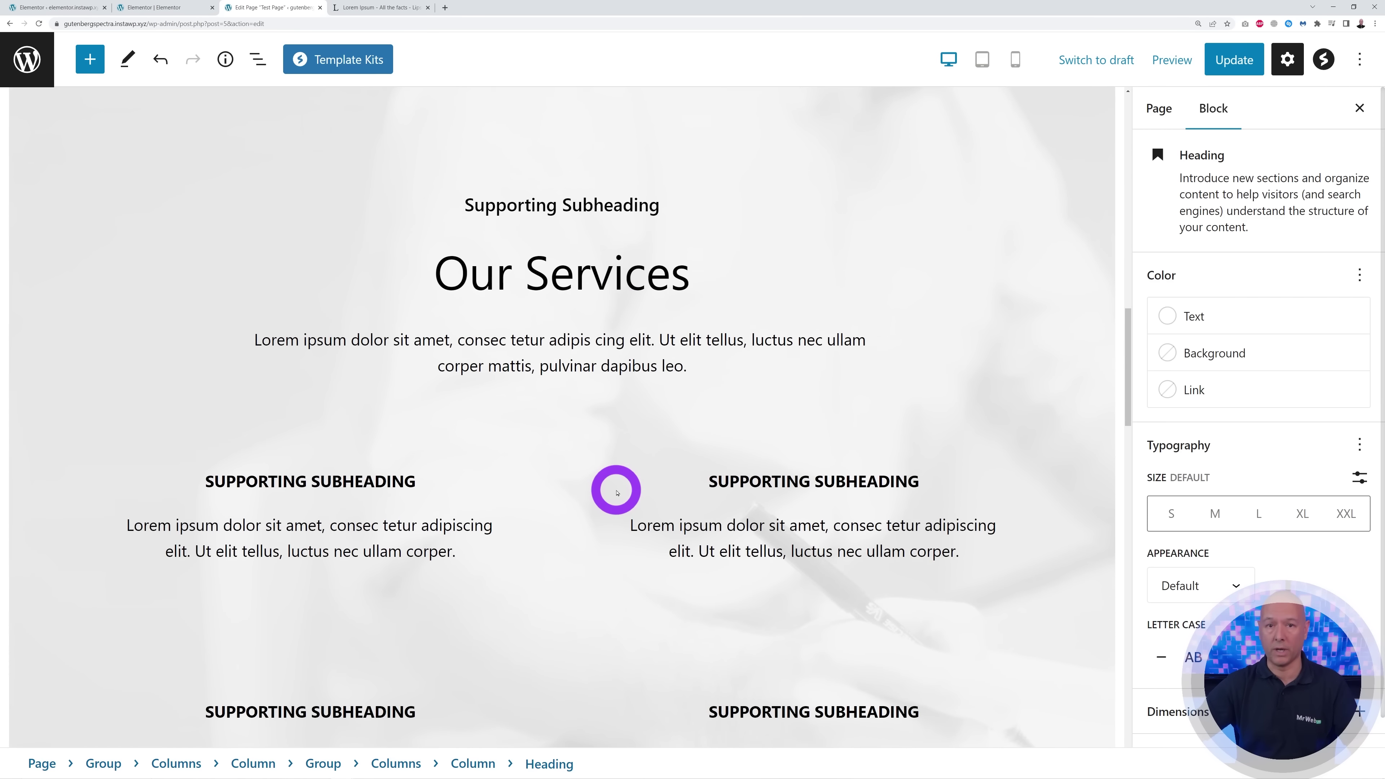
scroll(727, 625, "down", 1)
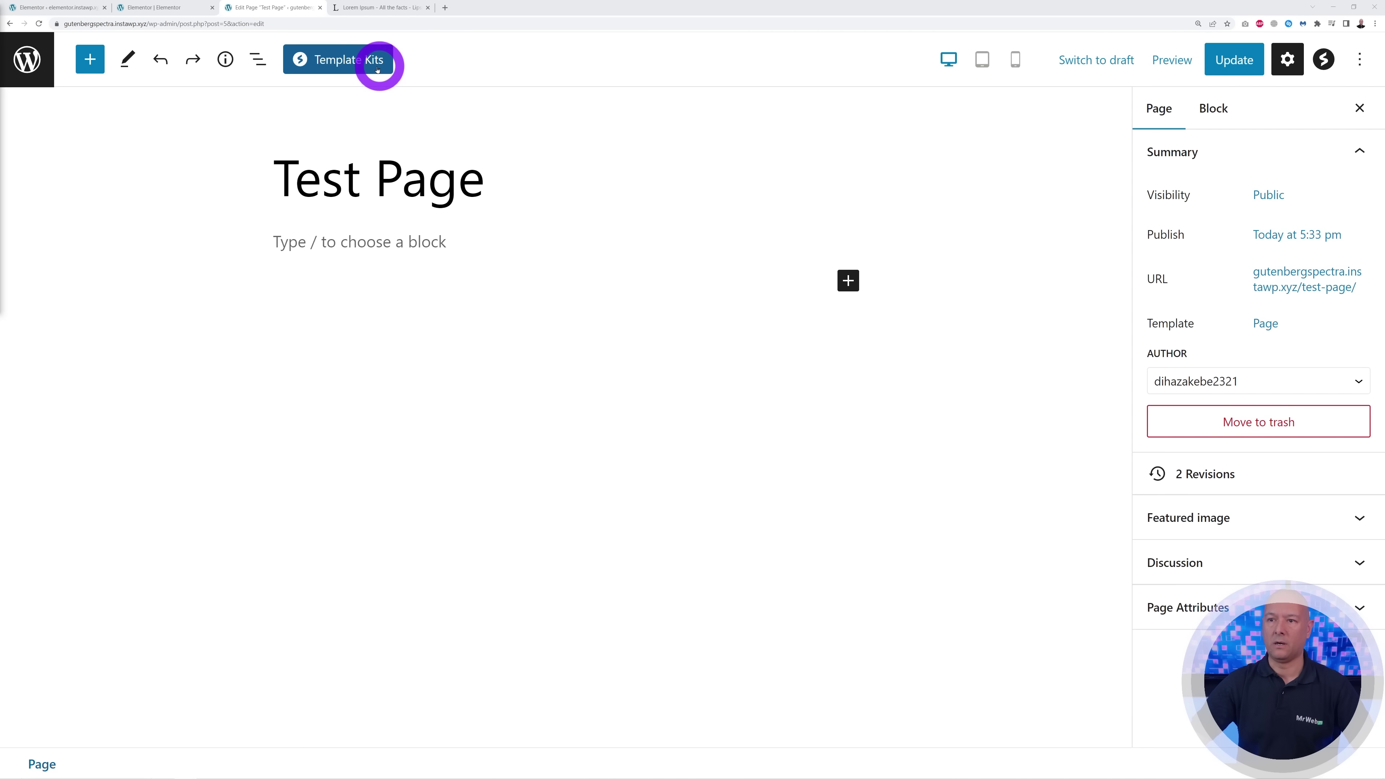
- Browse Spectra's full-page template kits and open the Learn Baking kit
left_click(376, 60)
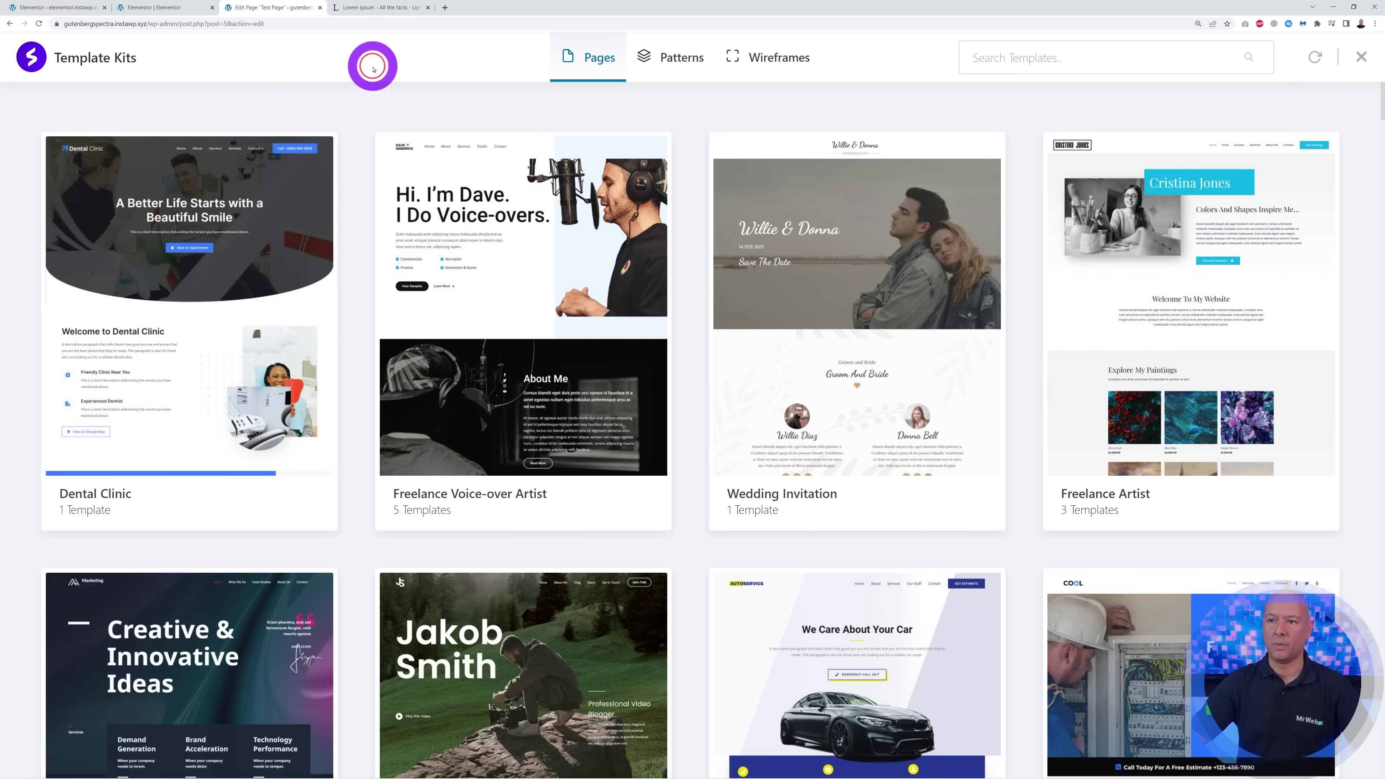
scroll(984, 357, "down", 10)
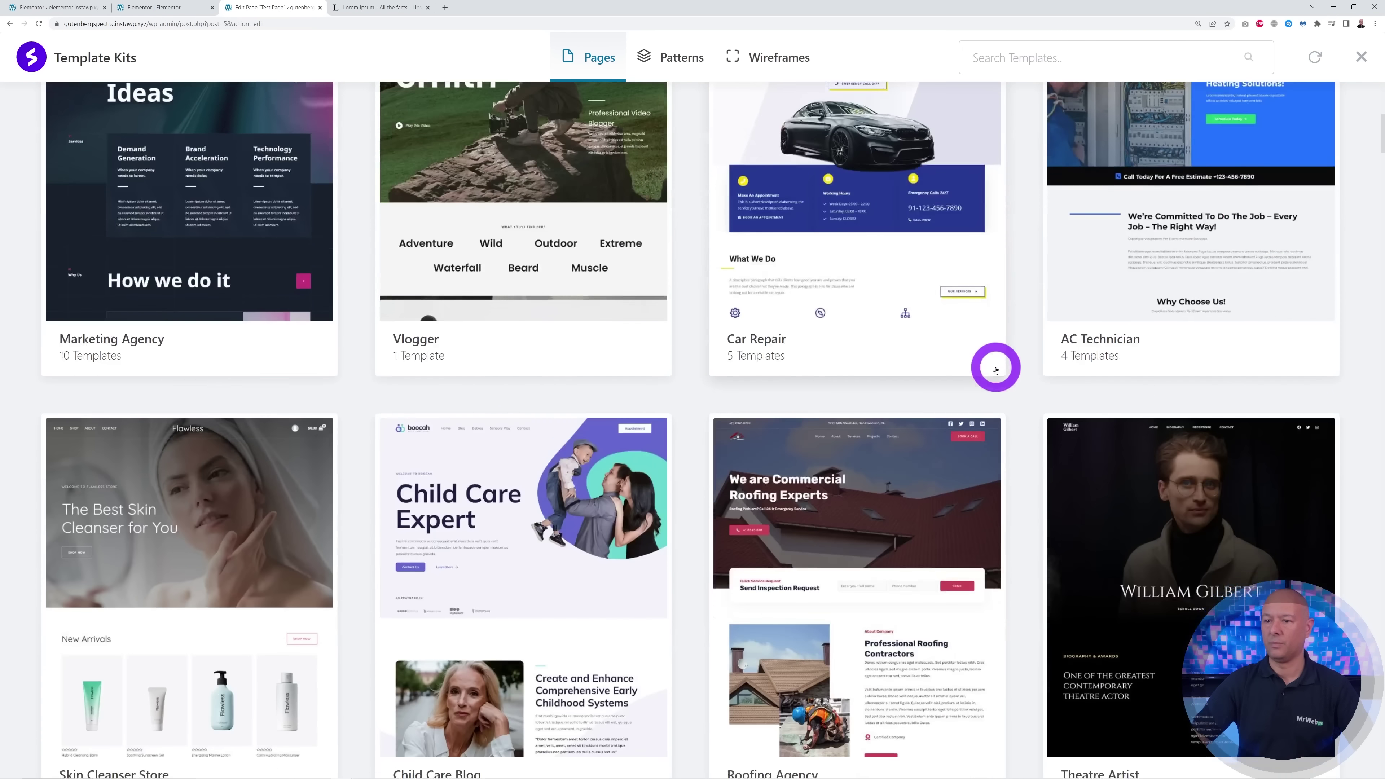
scroll(996, 370, "down", 20)
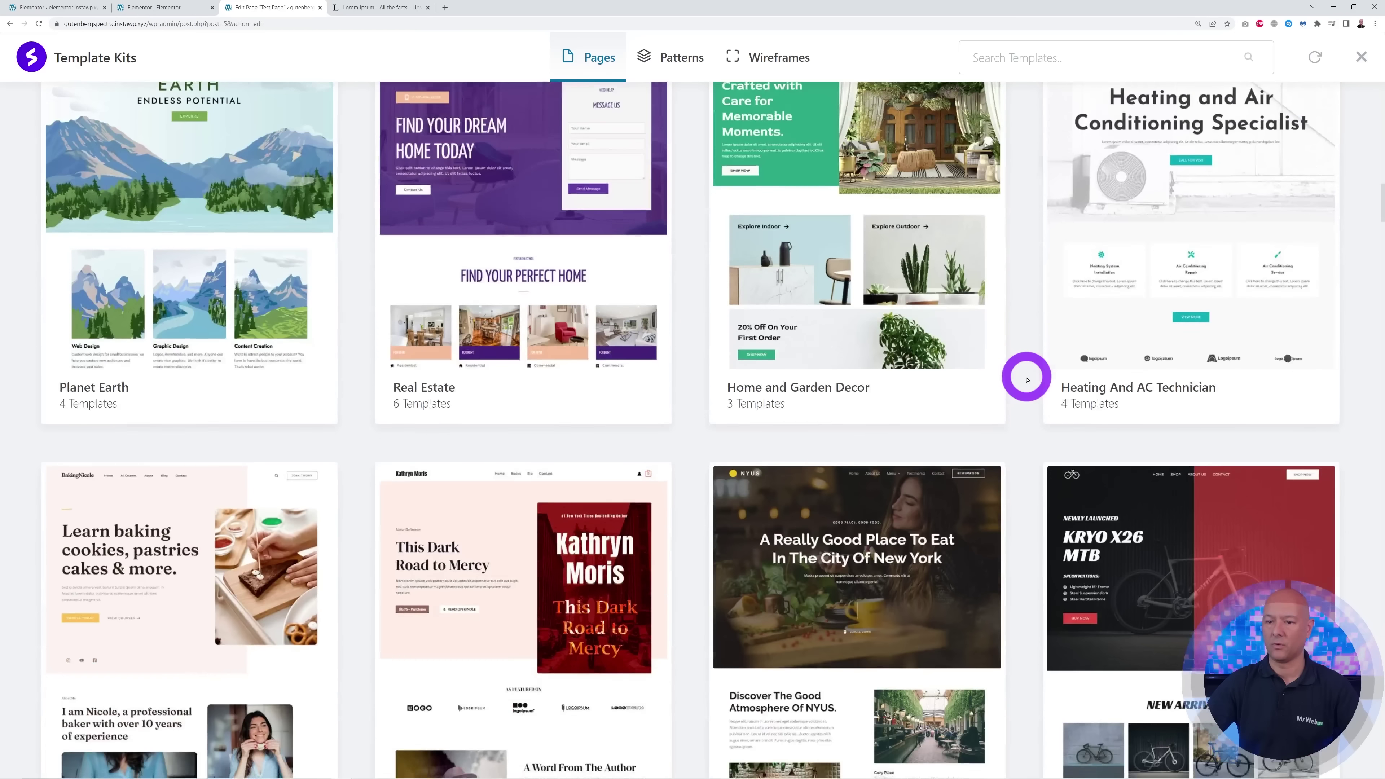
scroll(1027, 380, "down", 6)
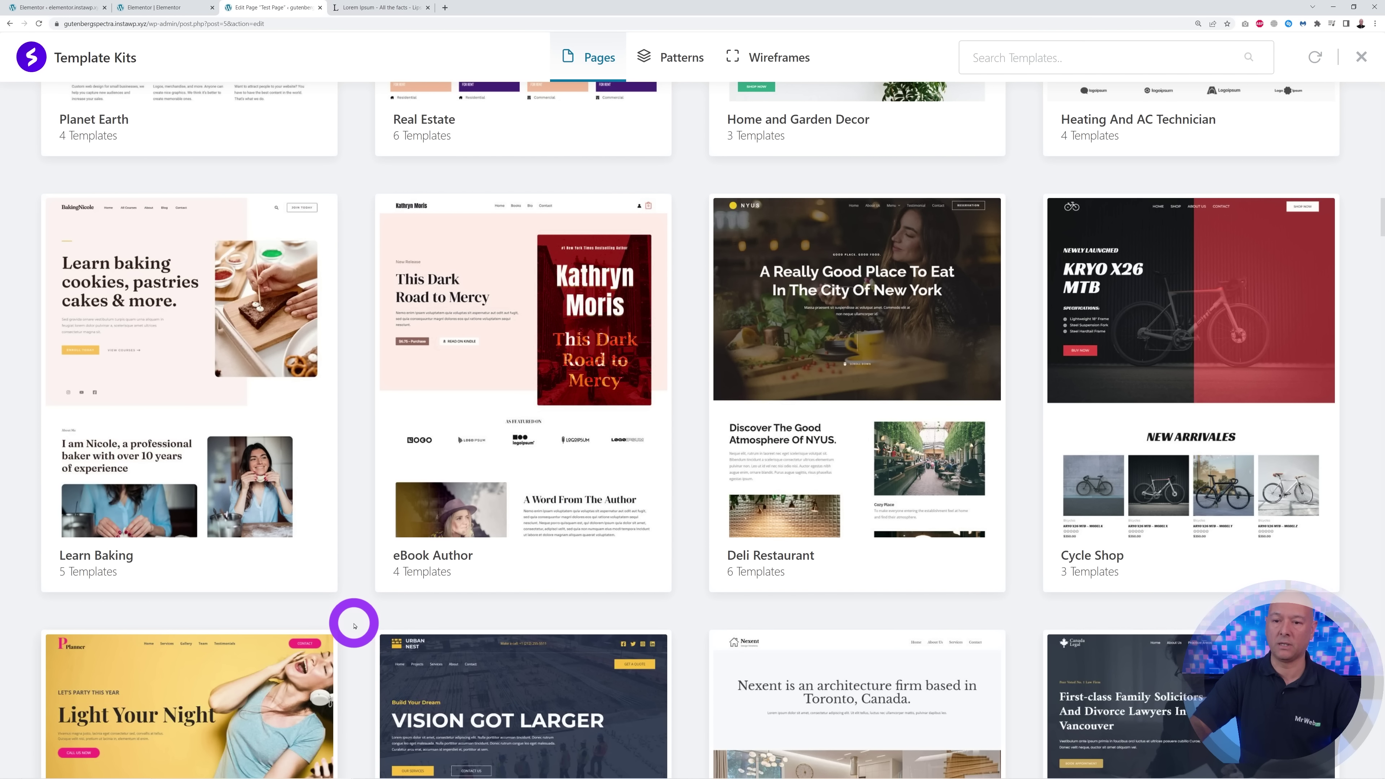
left_click(174, 459)
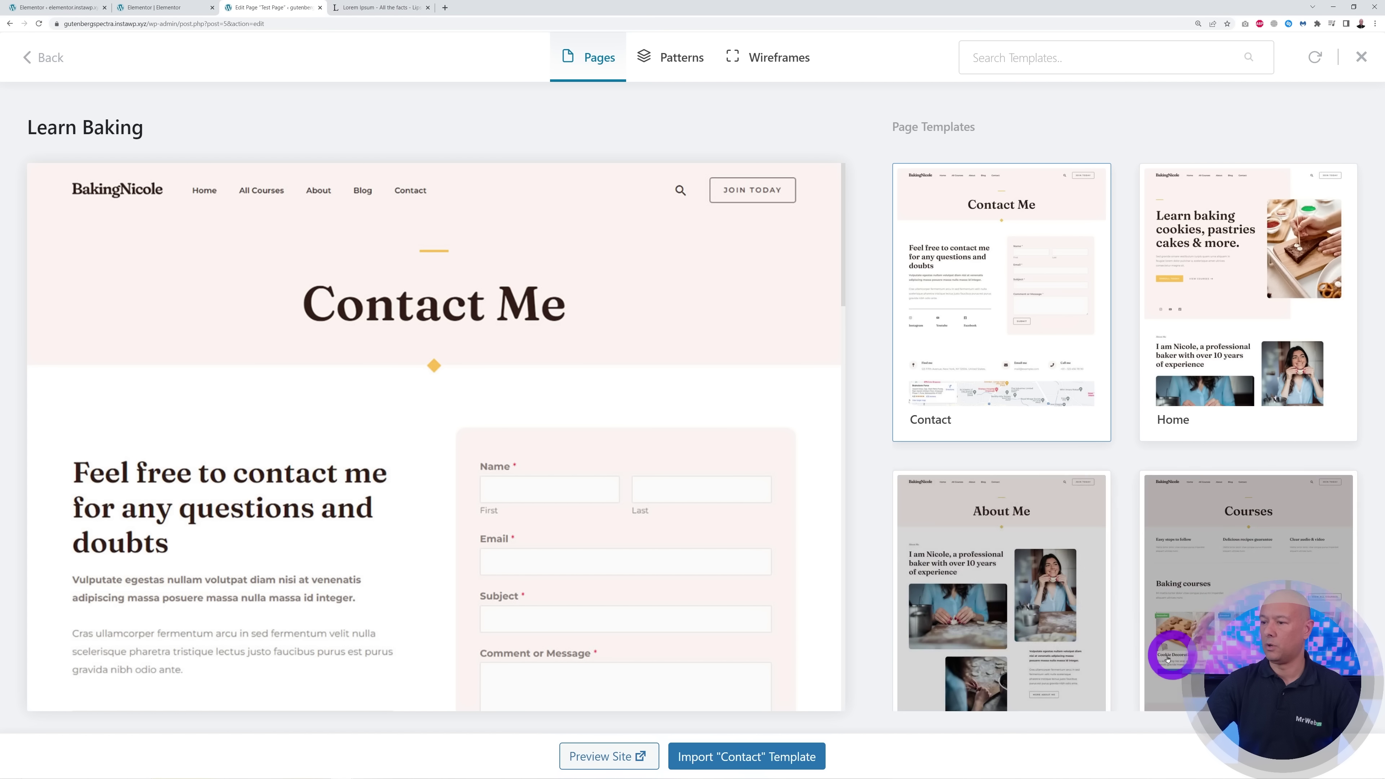
- Preview the Learn Baking kit's About and All Courses templates, and import its Home template into the Test Page
left_click(961, 583)
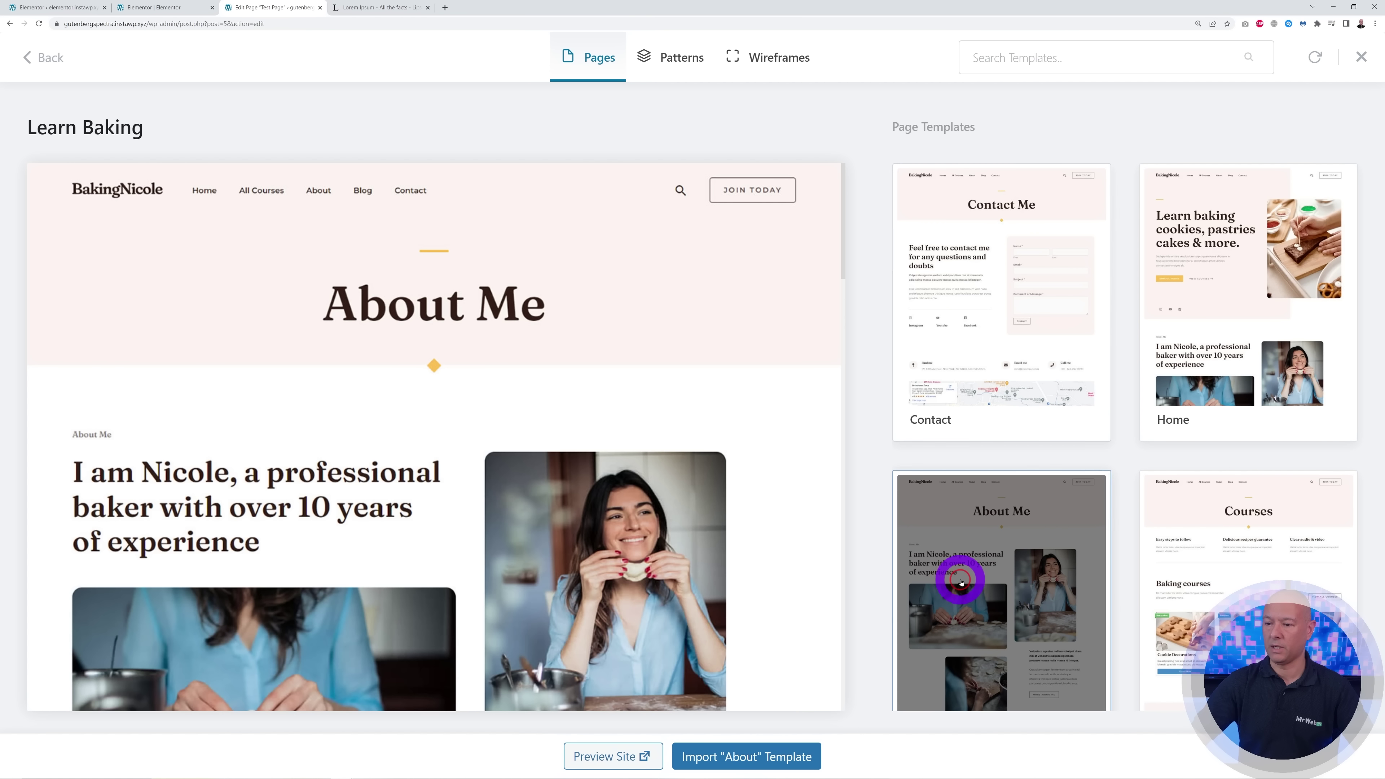
left_click(1211, 584)
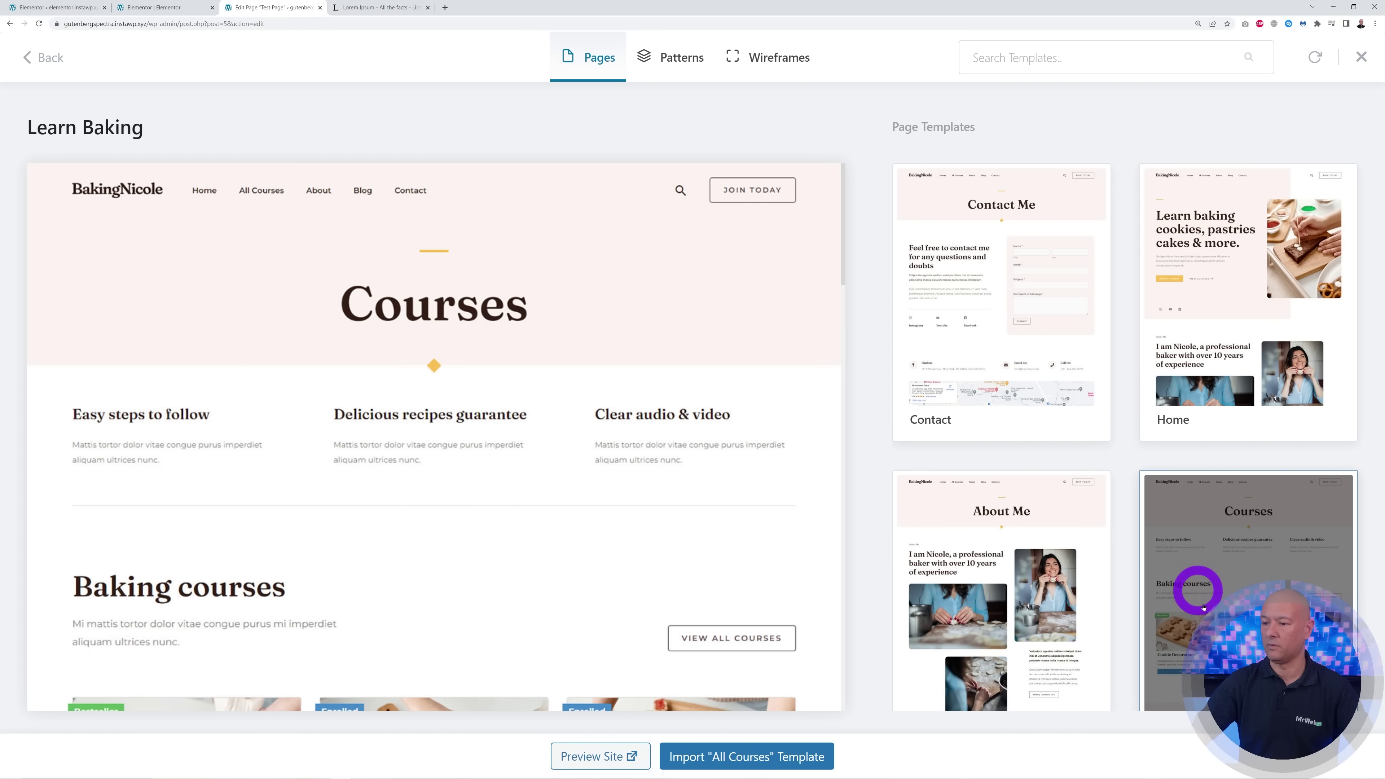
left_click(1208, 402)
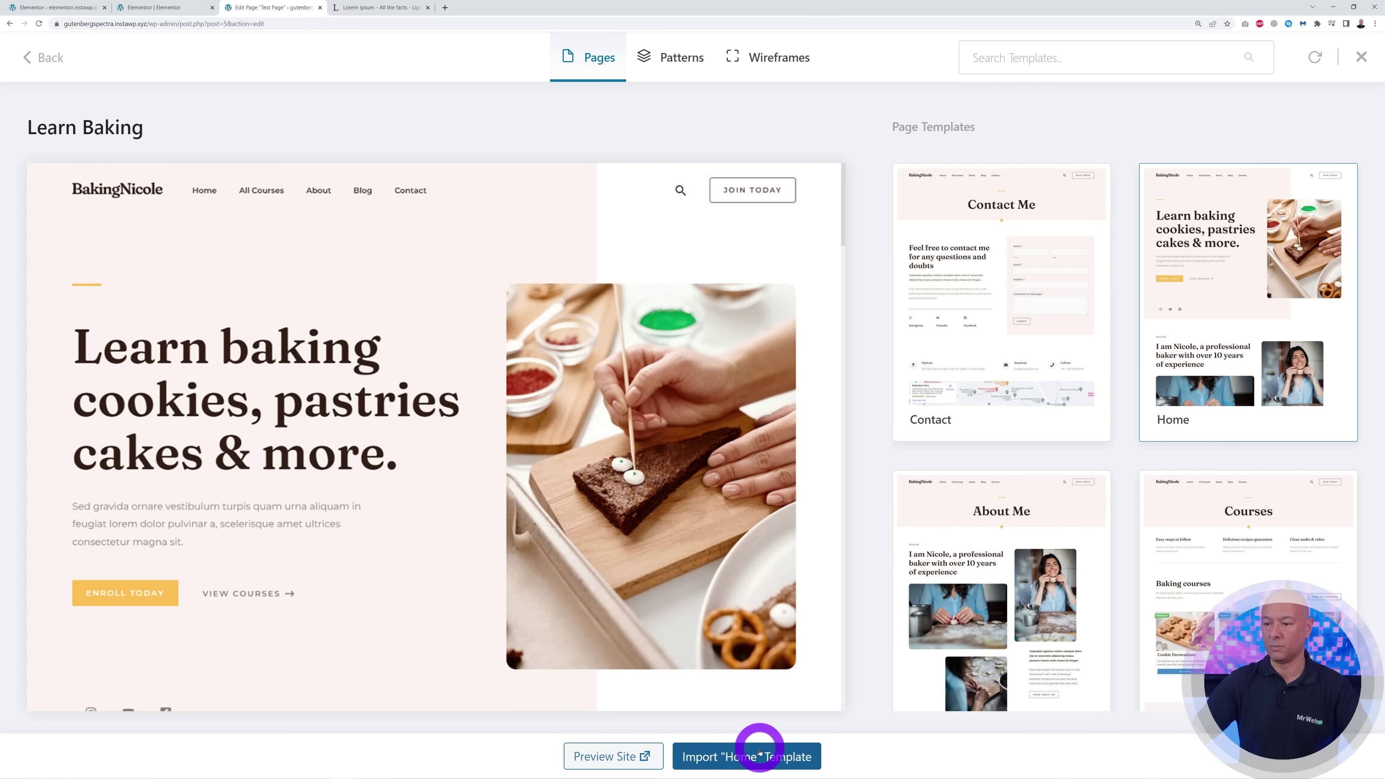
left_click(754, 760)
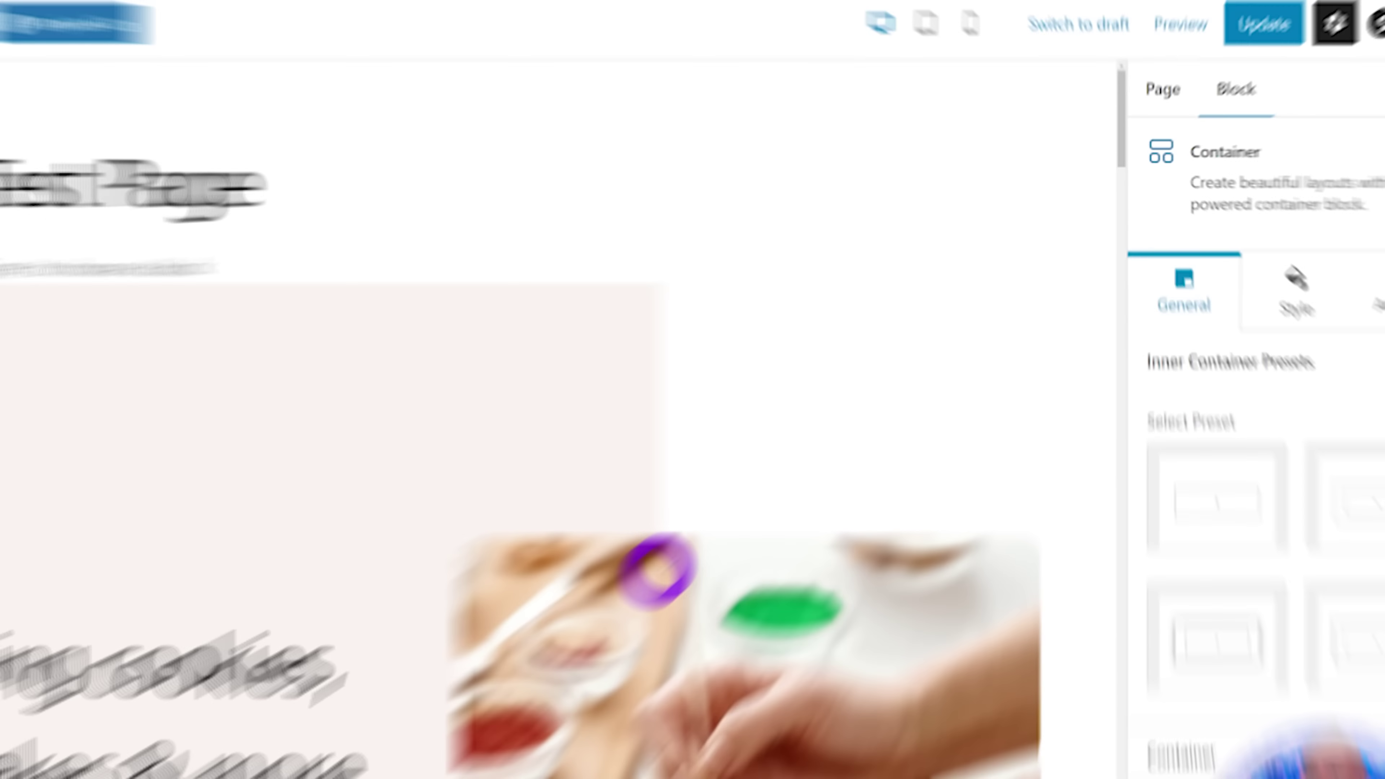
- Review the imported Home template on the Test Page, from the baking hero section through About Me and back
scroll(1052, 425, "down", 4)
scroll(1055, 429, "down", 15)
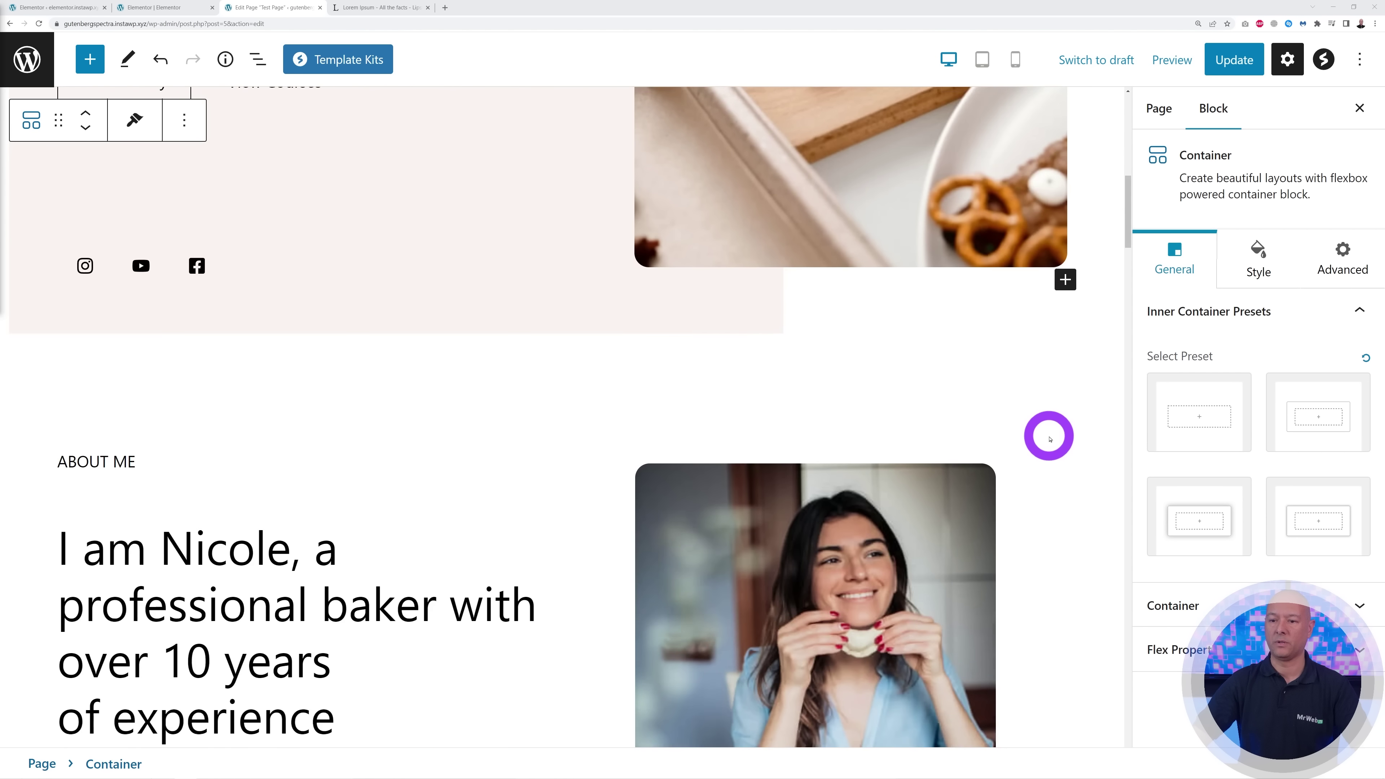
scroll(1049, 439, "down", 5)
scroll(1049, 438, "up", 14)
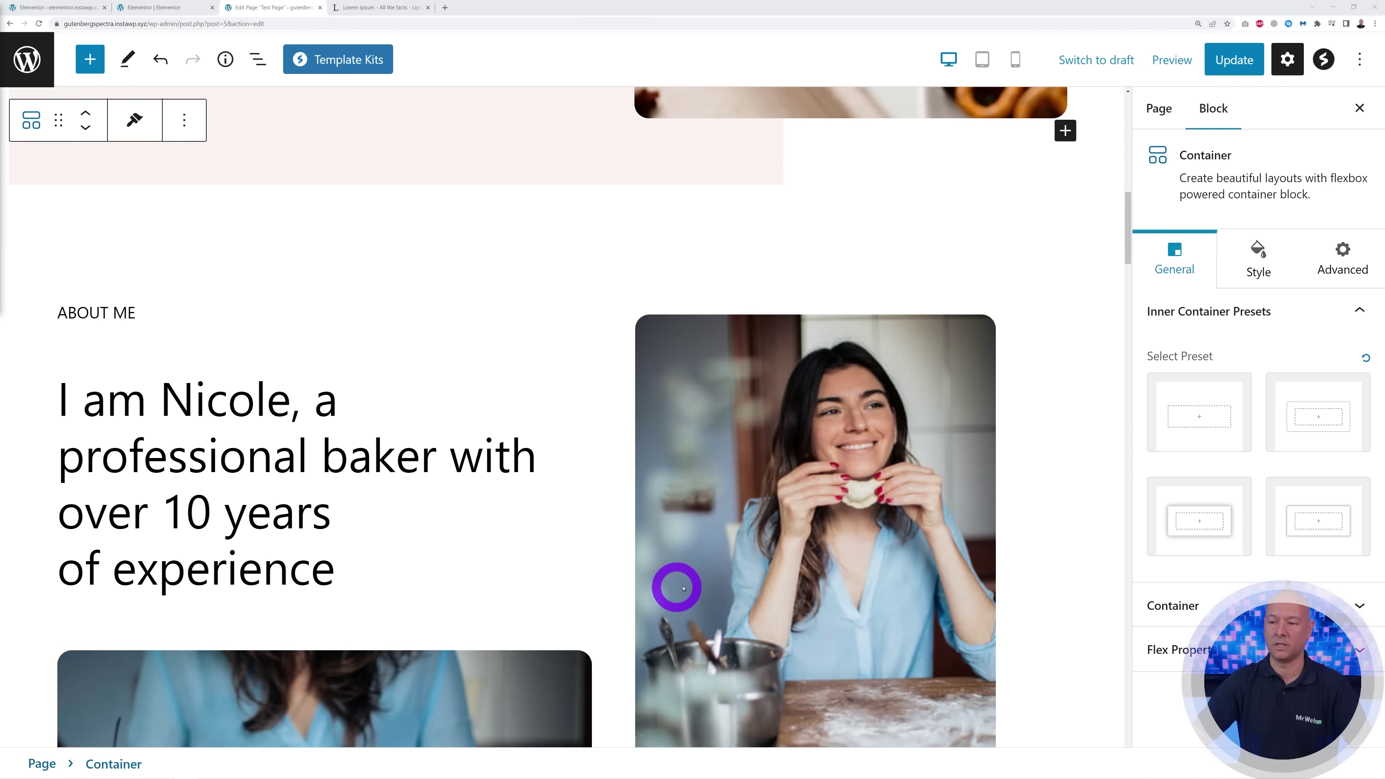
scroll(983, 578, "up", 14)
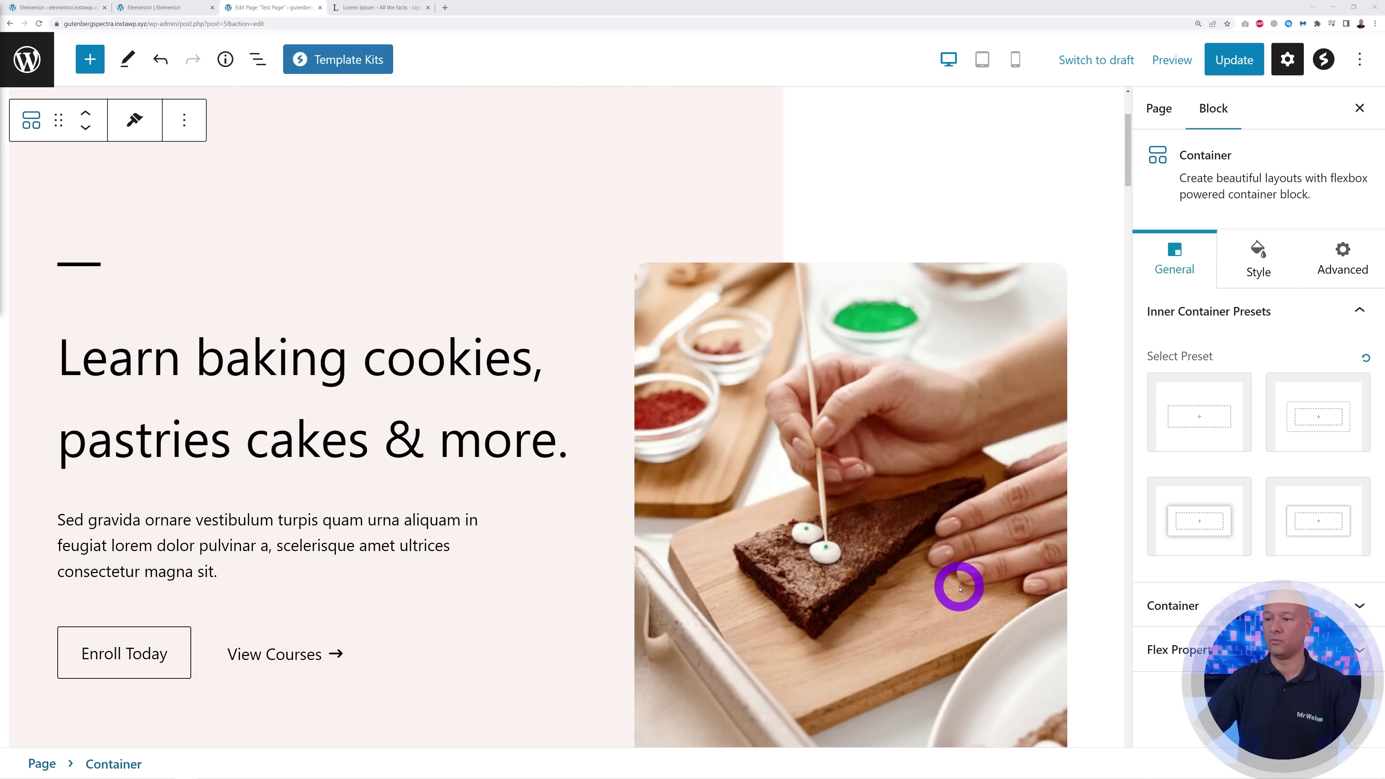
scroll(960, 589, "up", 2)
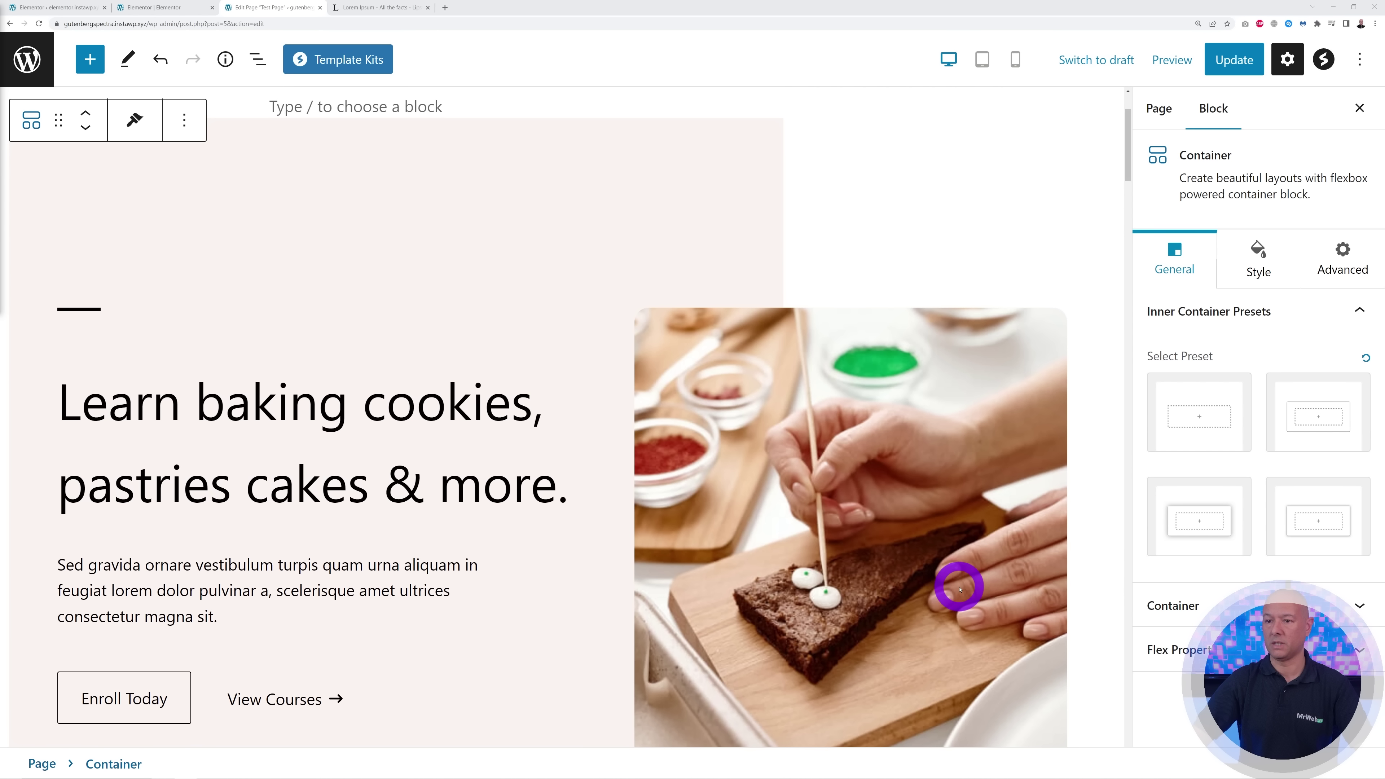